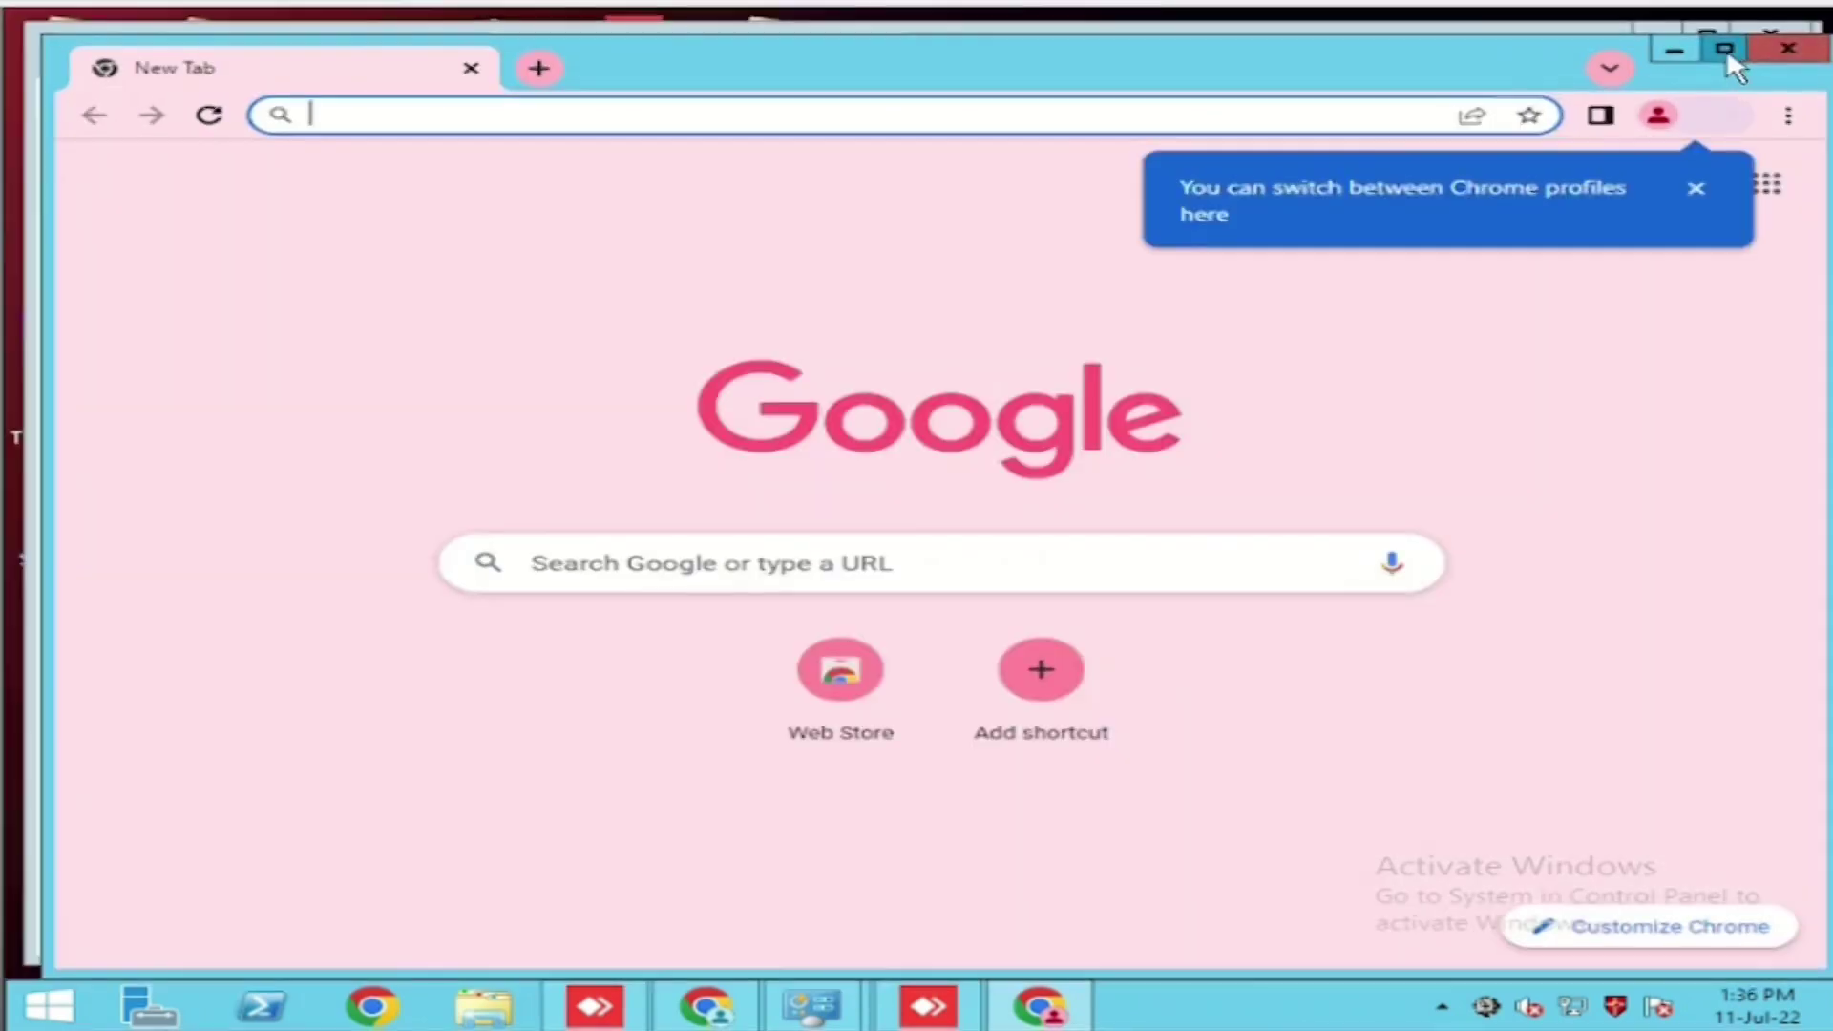
- Load the router admin page at 192.168.1.1 in Chrome
{"action": "left_click", "coordinate": [1712, 149]}
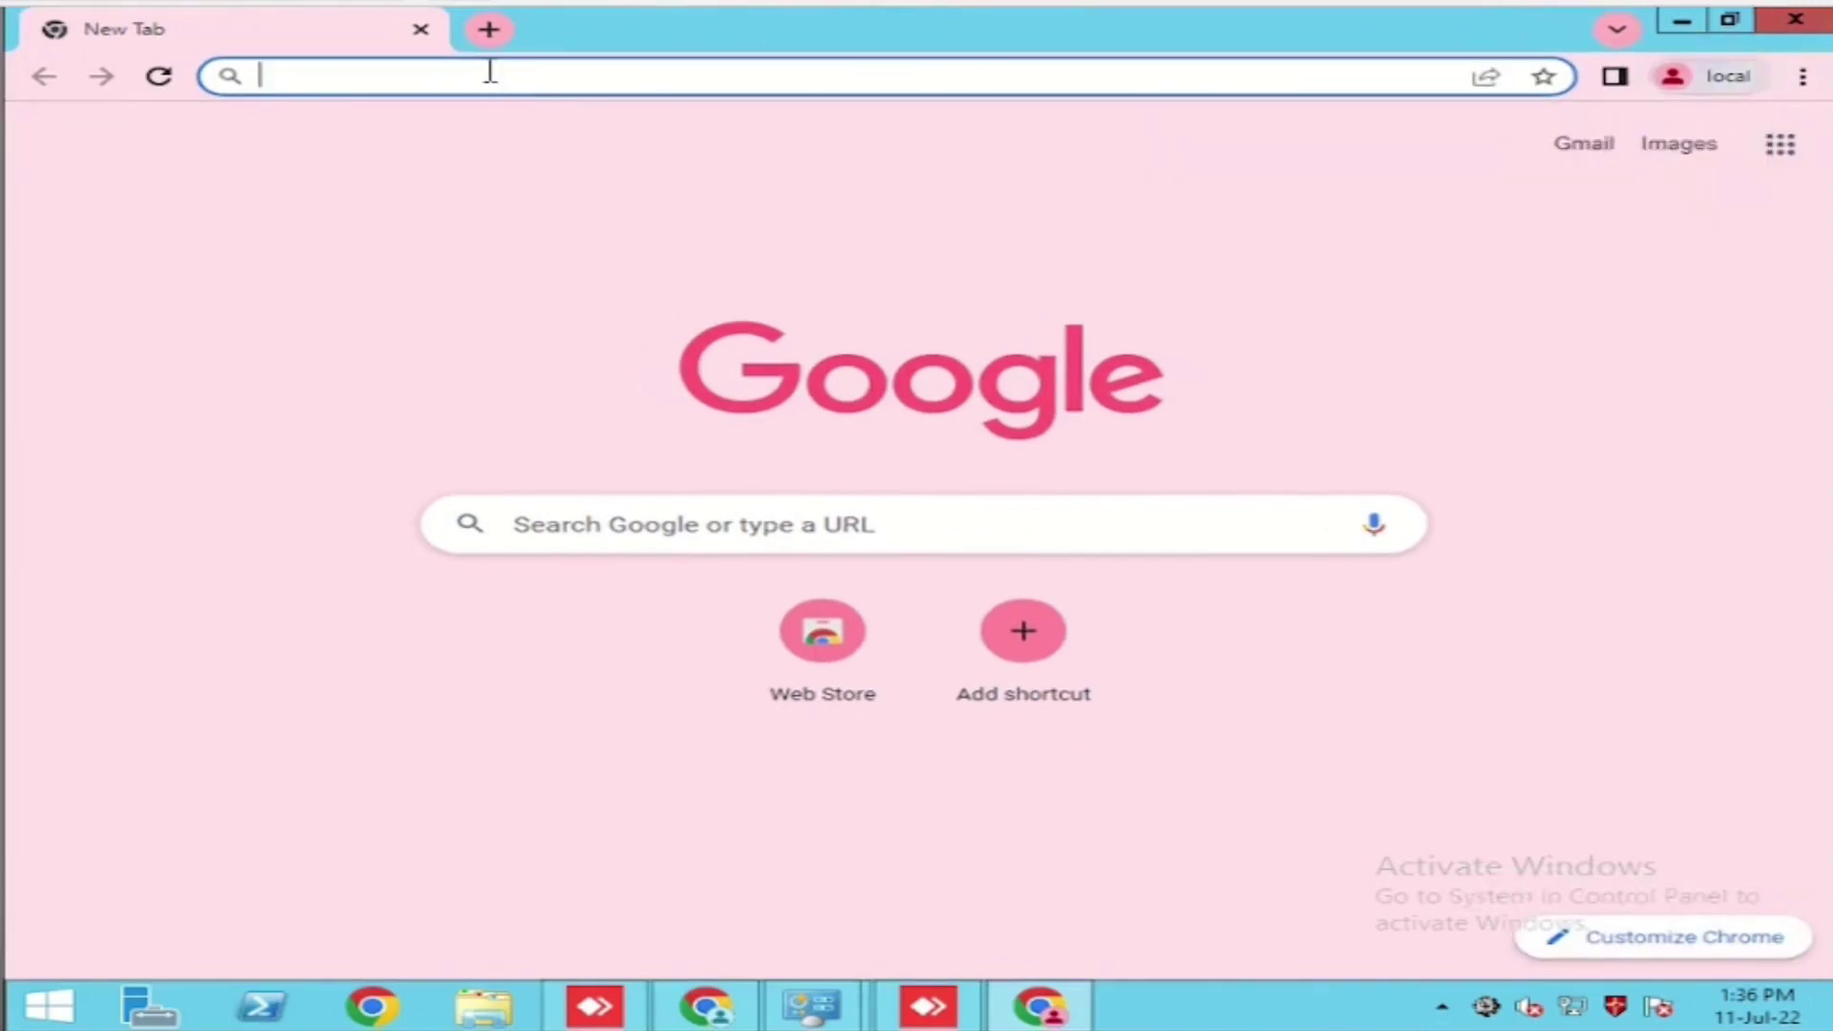
{"action": "type", "text": "192.1"}
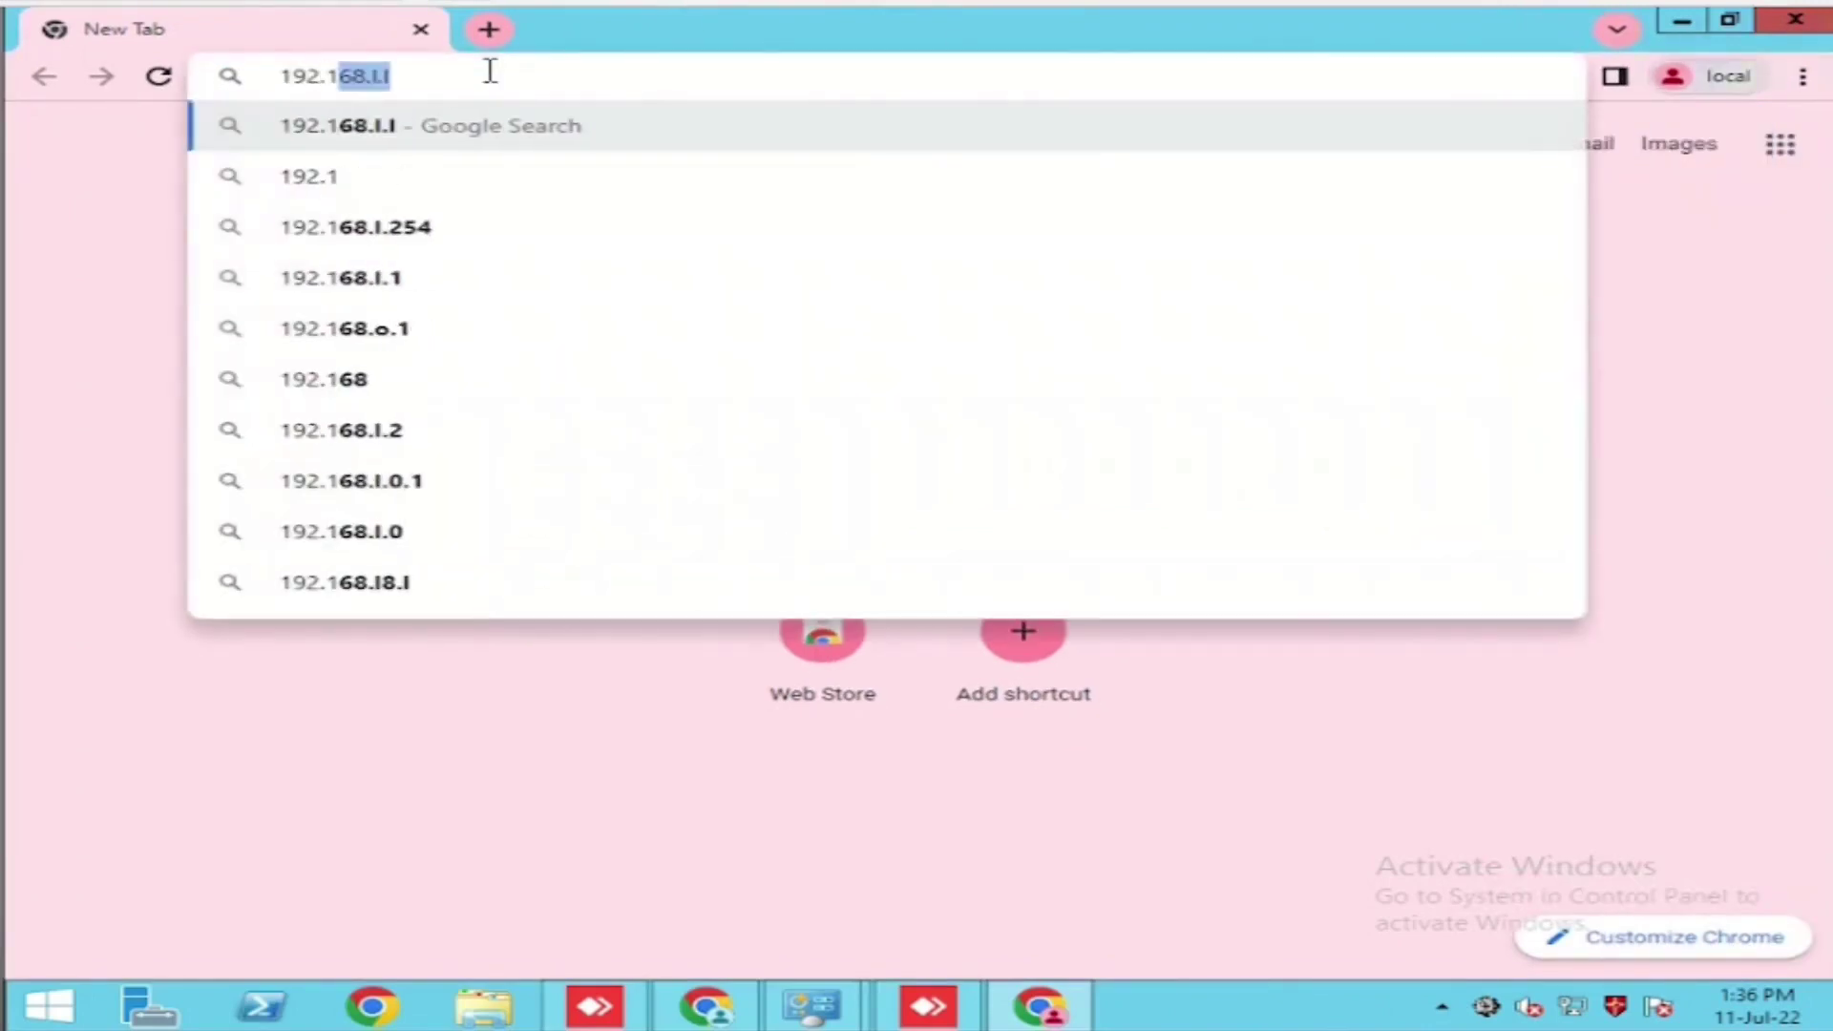
{"action": "type", "text": "68.1.1"}
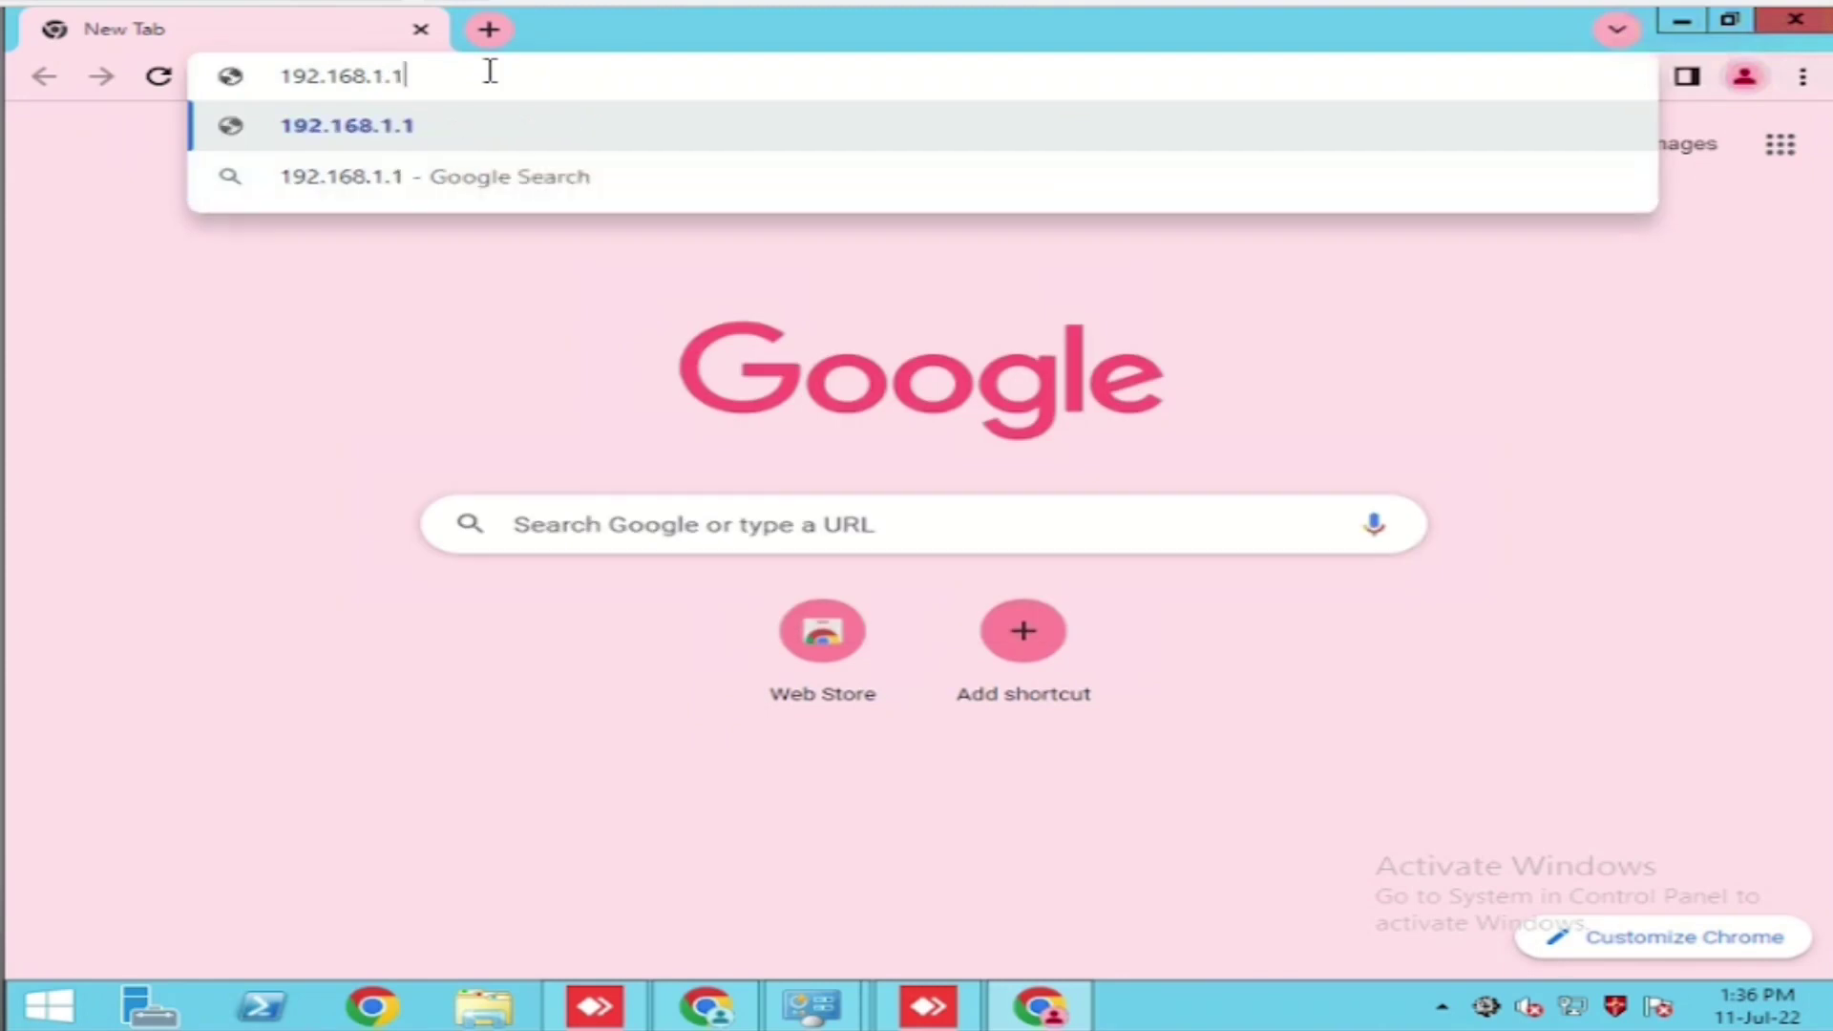
{"action": "key", "text": "Return"}
- Fill the login form with username admin, the password and captcha GhL5US
{"action": "left_click", "coordinate": [1057, 312]}
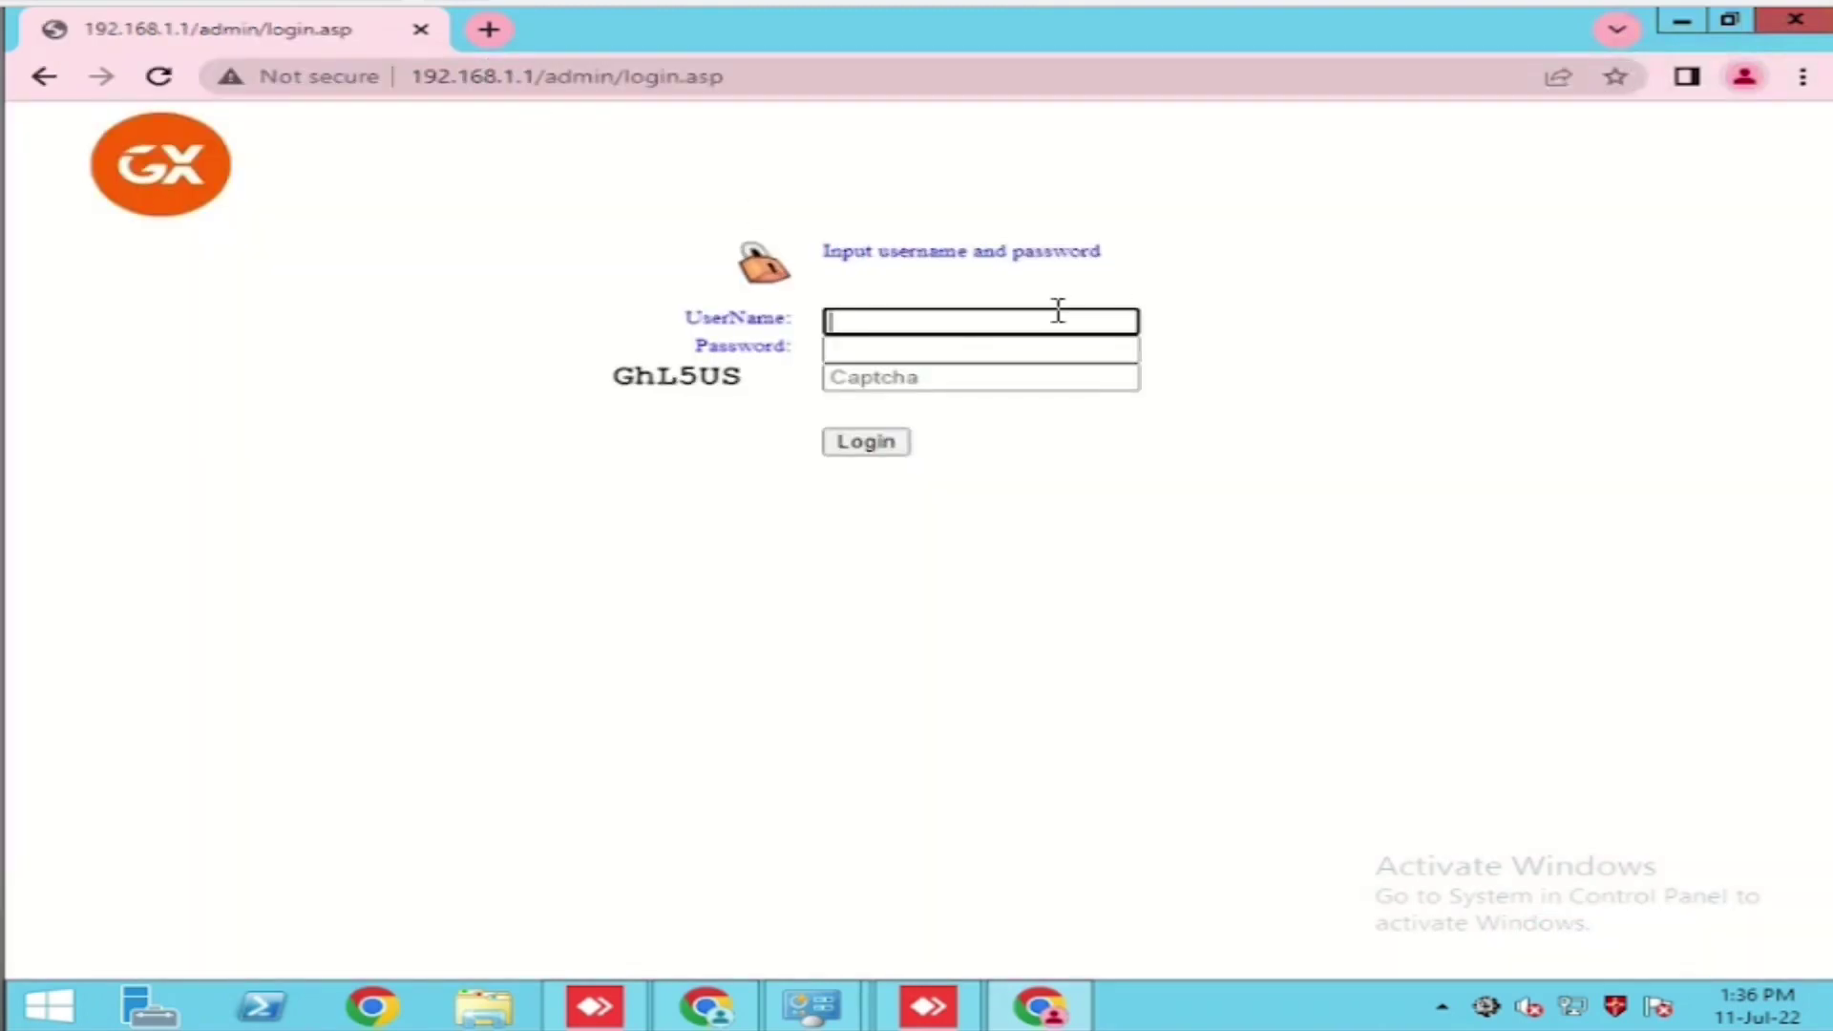
{"action": "type", "text": "ad"}
{"action": "type", "text": "min"}
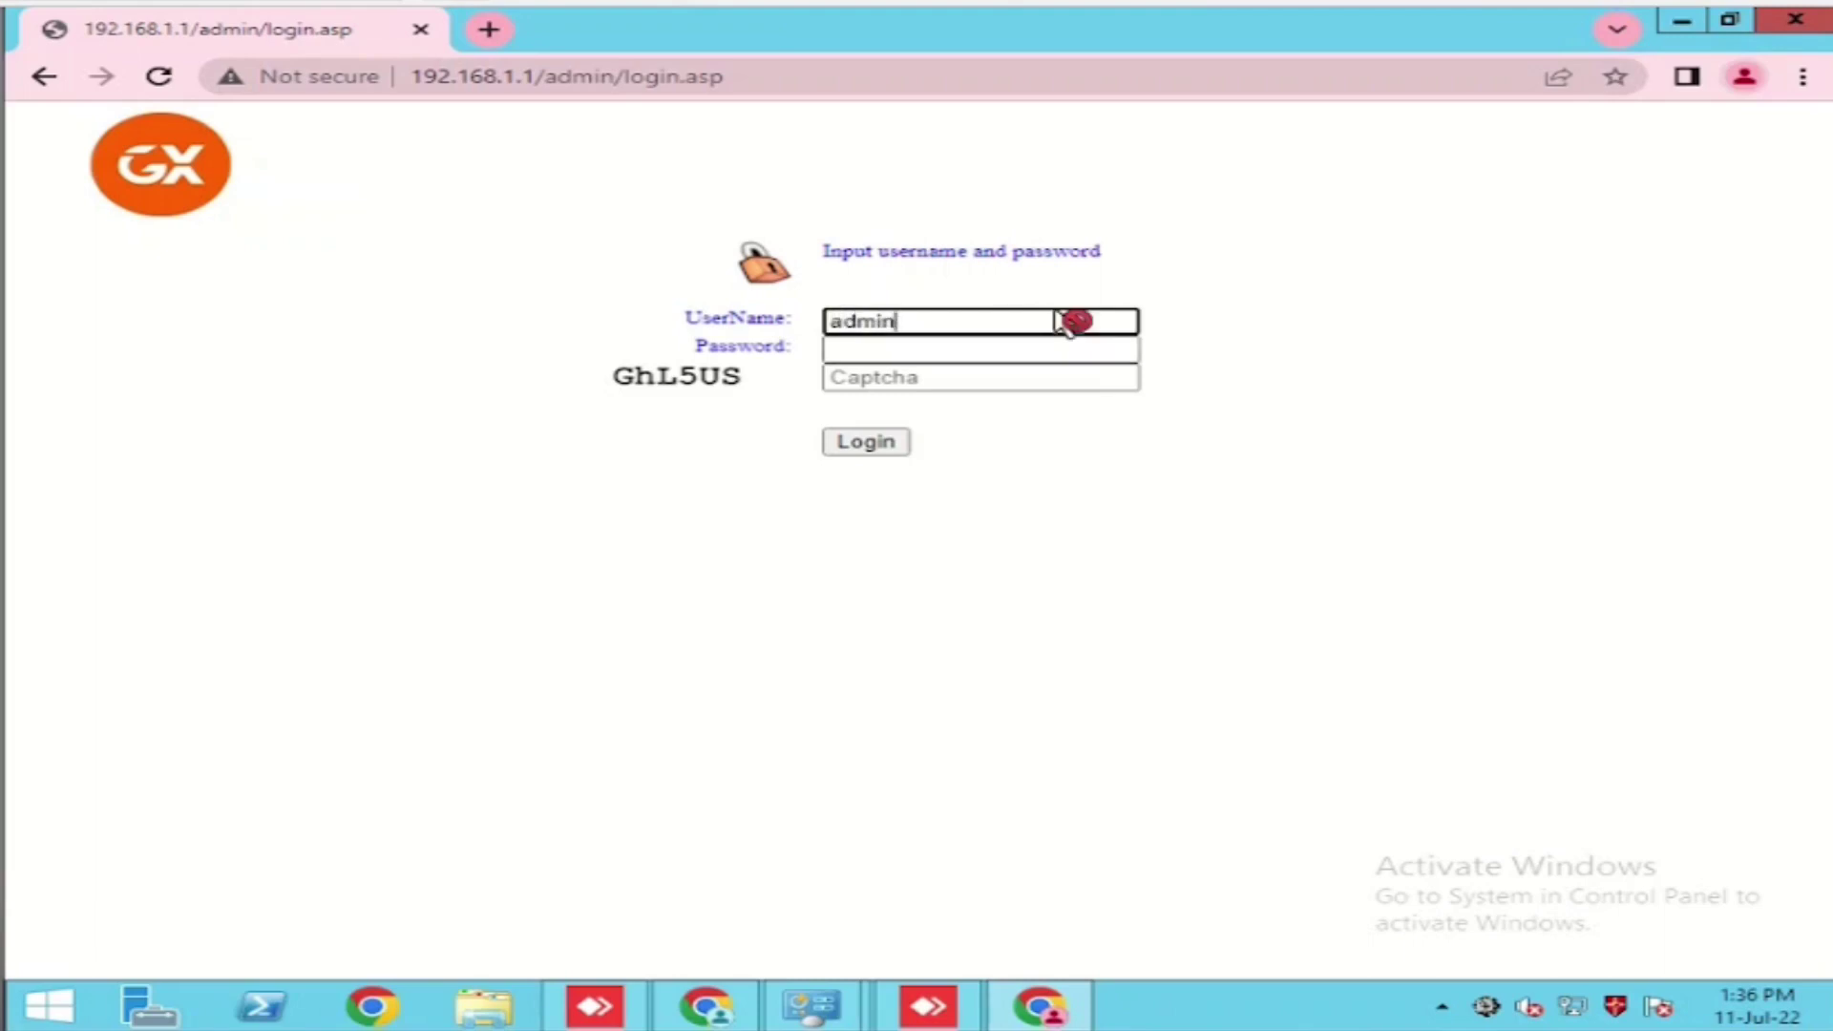
{"action": "key", "text": "Tab"}
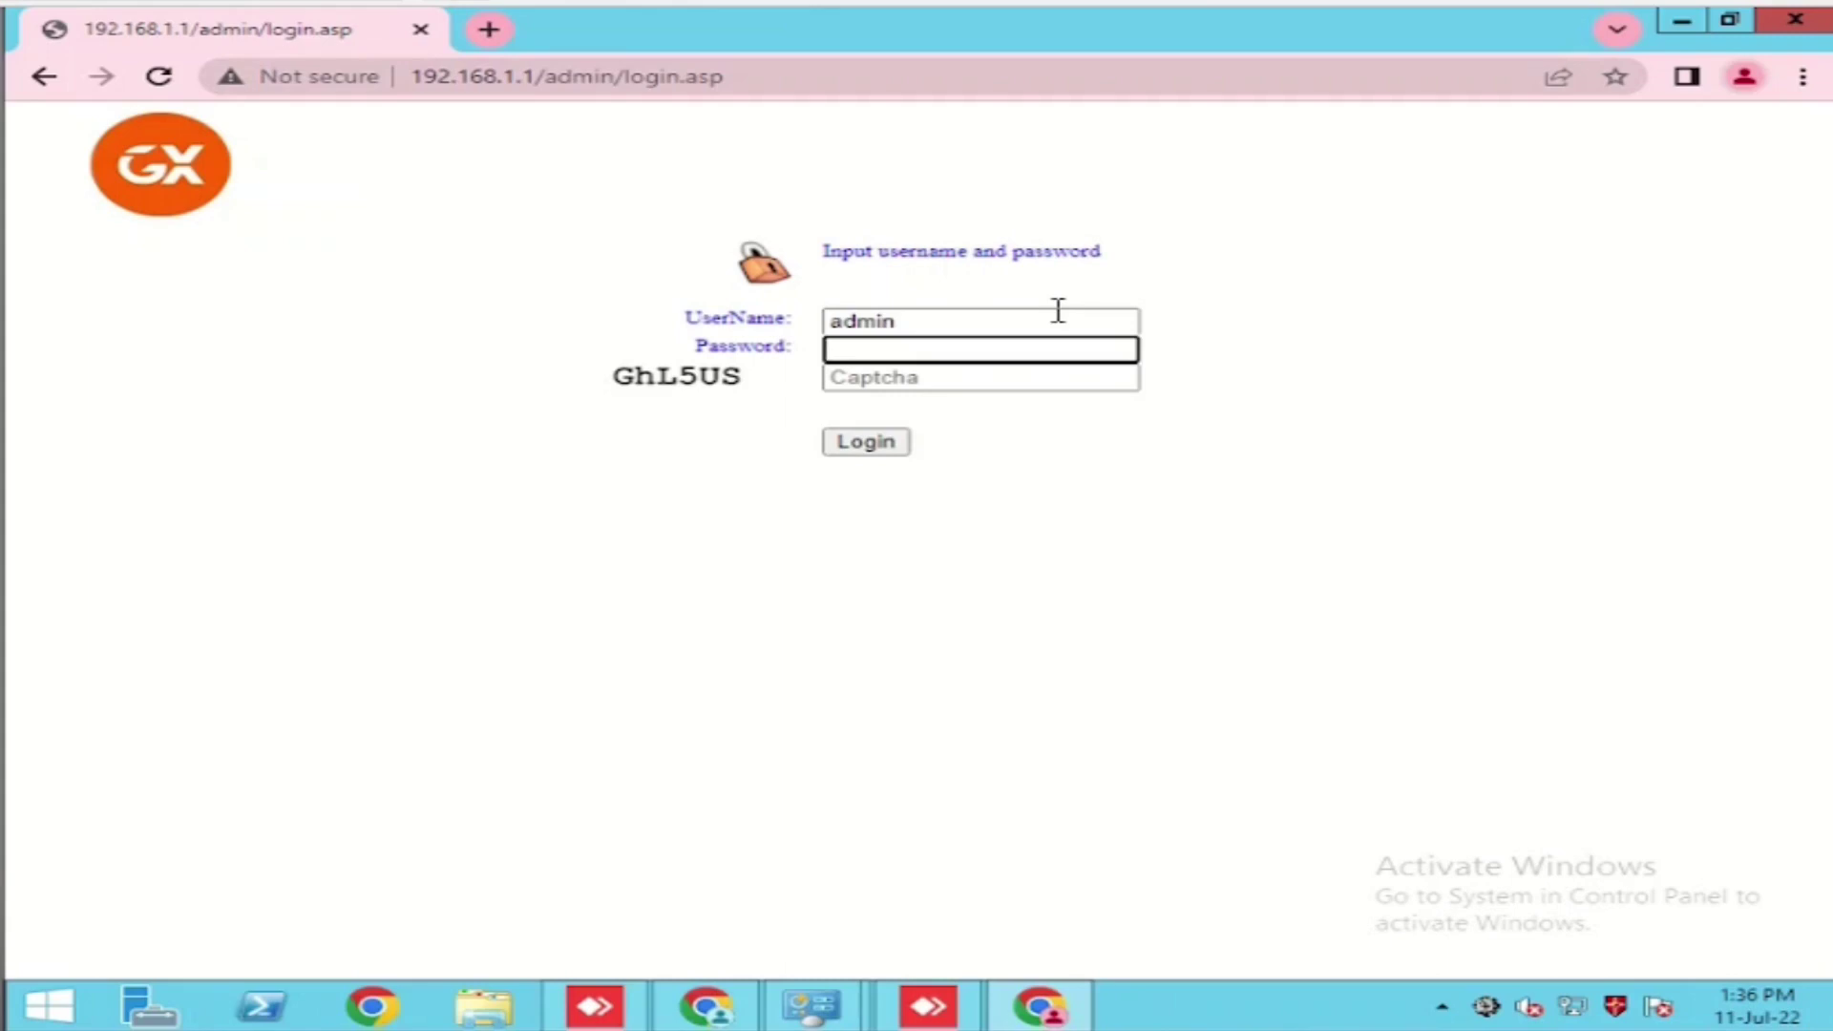
{"action": "key", "text": "Tab"}
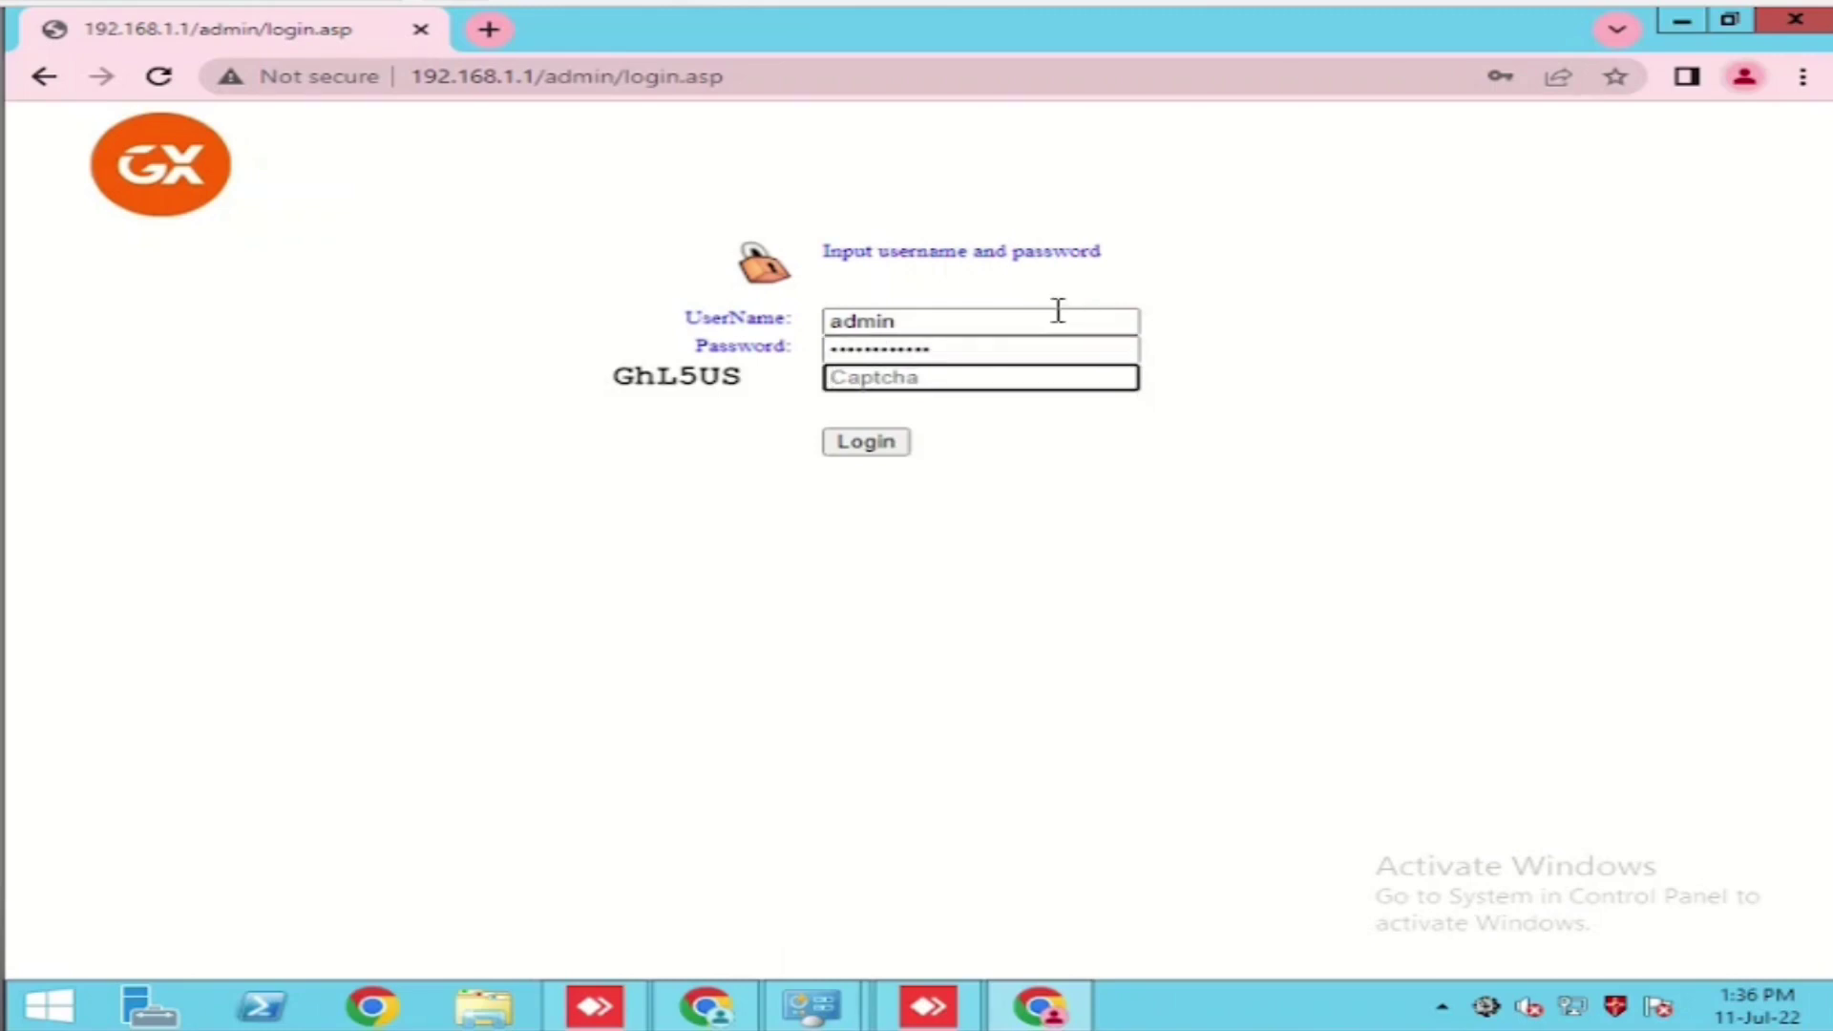
{"action": "type", "text": "G"}
{"action": "type", "text": "hL"}
{"action": "type", "text": "5"}
{"action": "type", "text": "U"}
{"action": "type", "text": "S"}
- Log in, decline saving the password, and view the Status and LAN Interface Settings pages
{"action": "key", "text": "Return"}
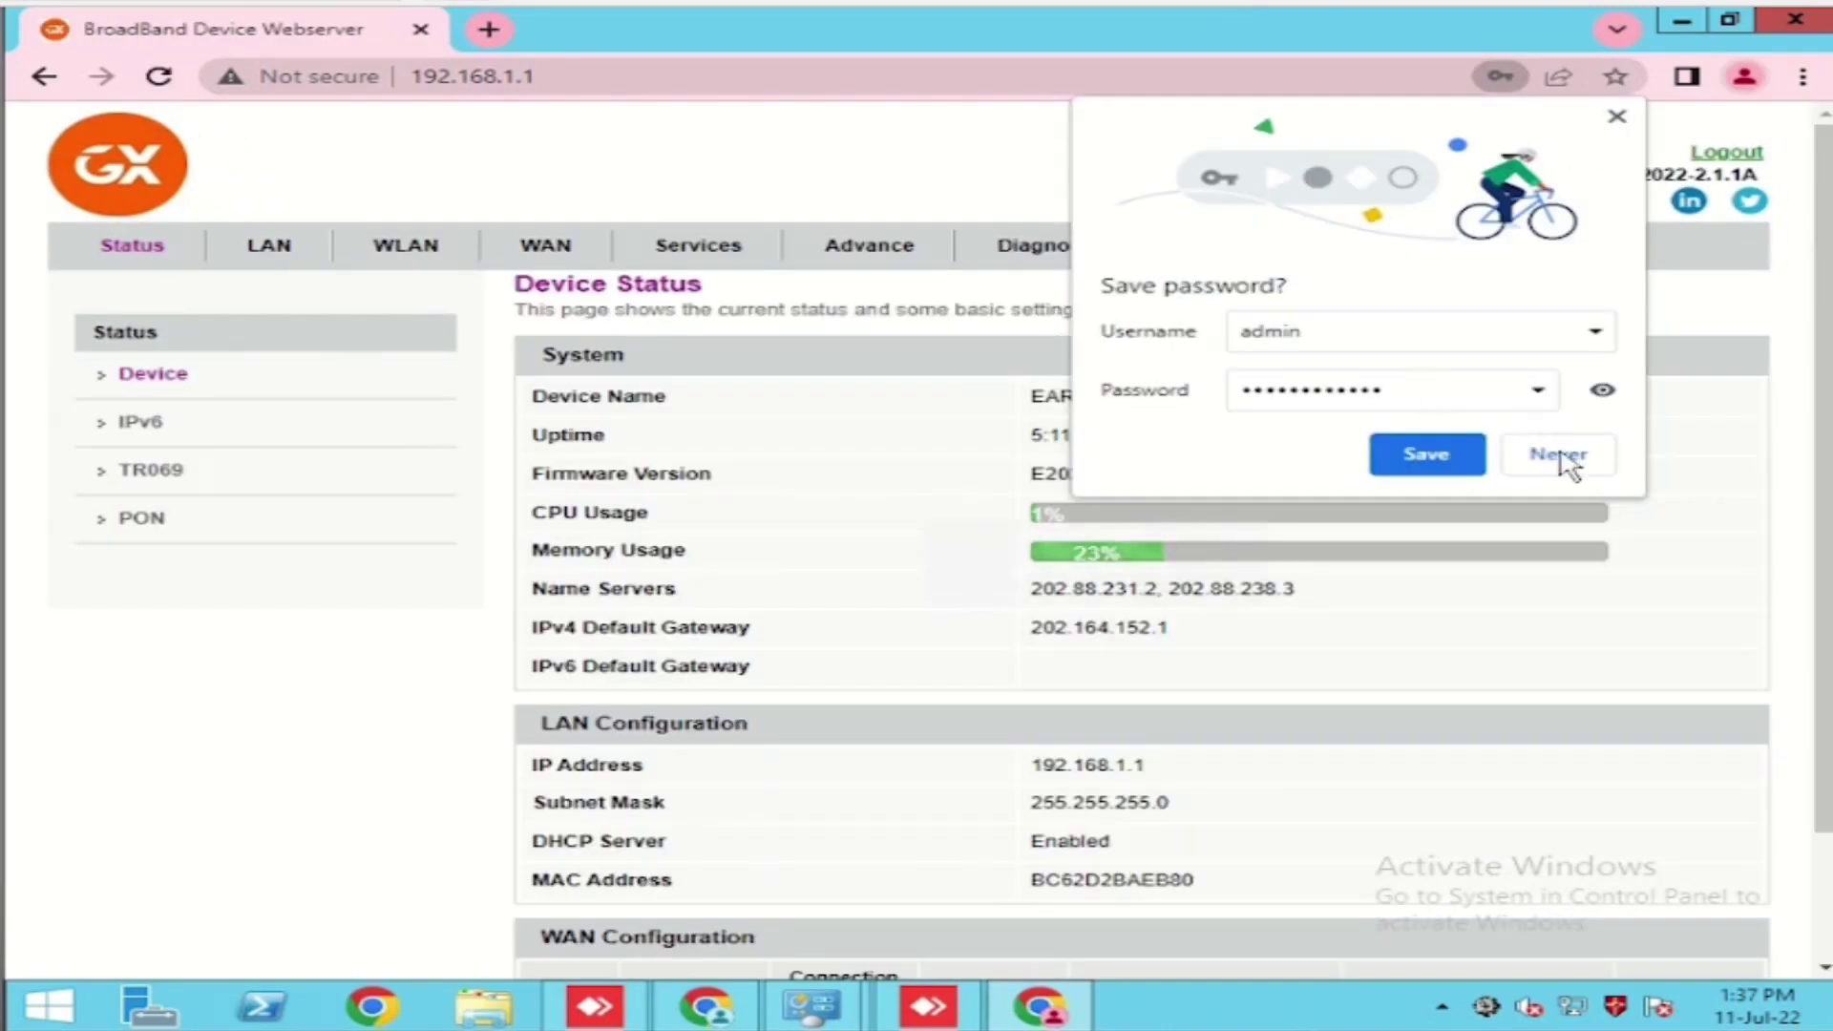
{"action": "left_click", "coordinate": [1558, 453]}
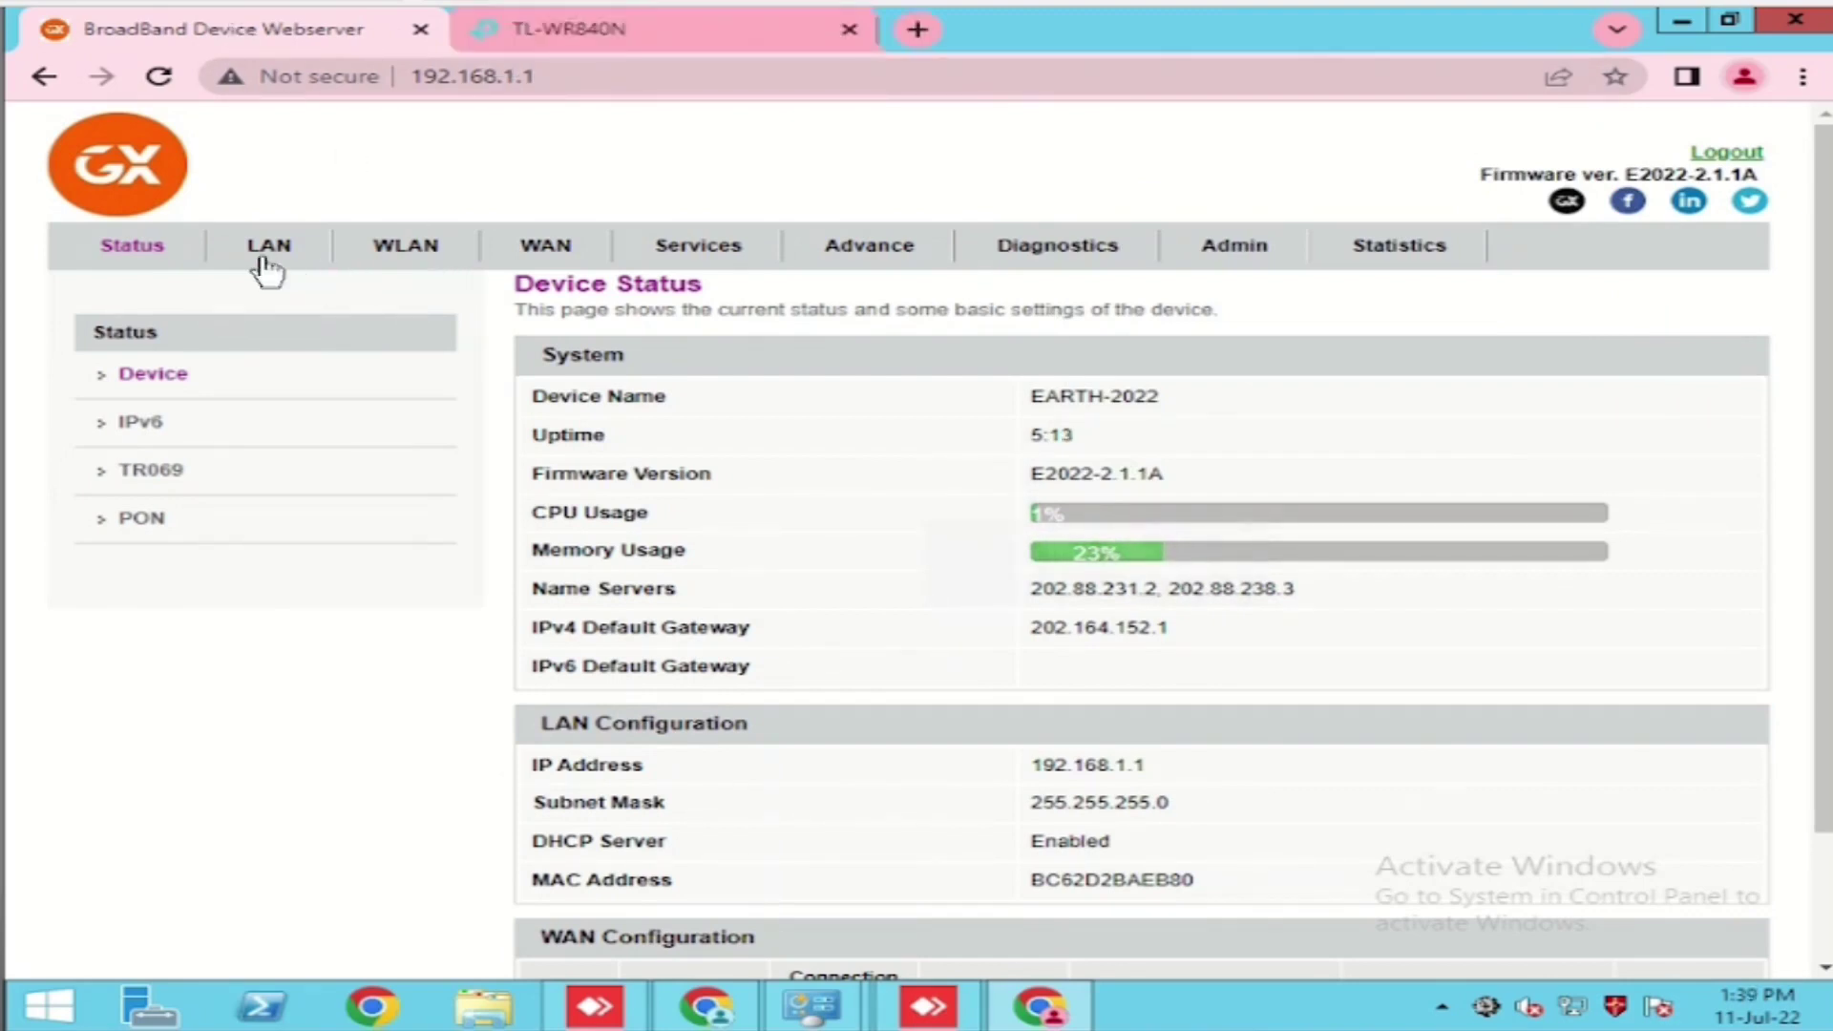
{"action": "left_click", "coordinate": [268, 252]}
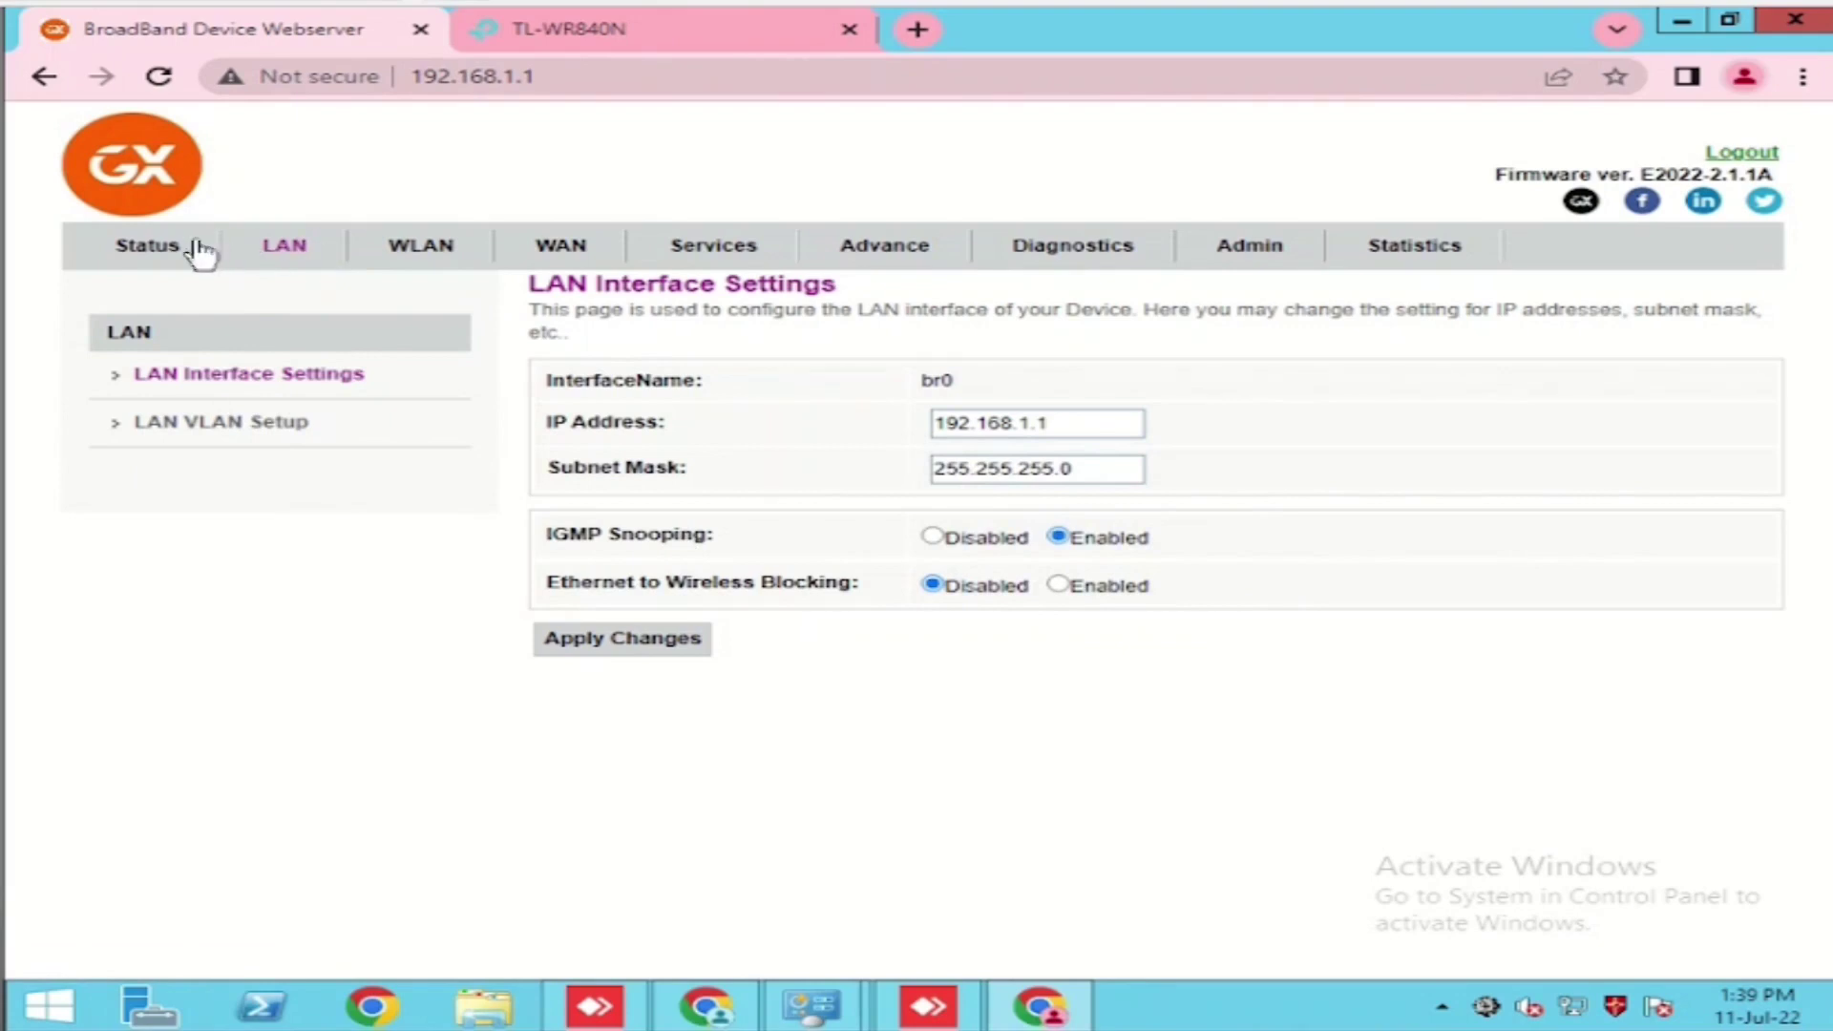
{"action": "left_click", "coordinate": [126, 252]}
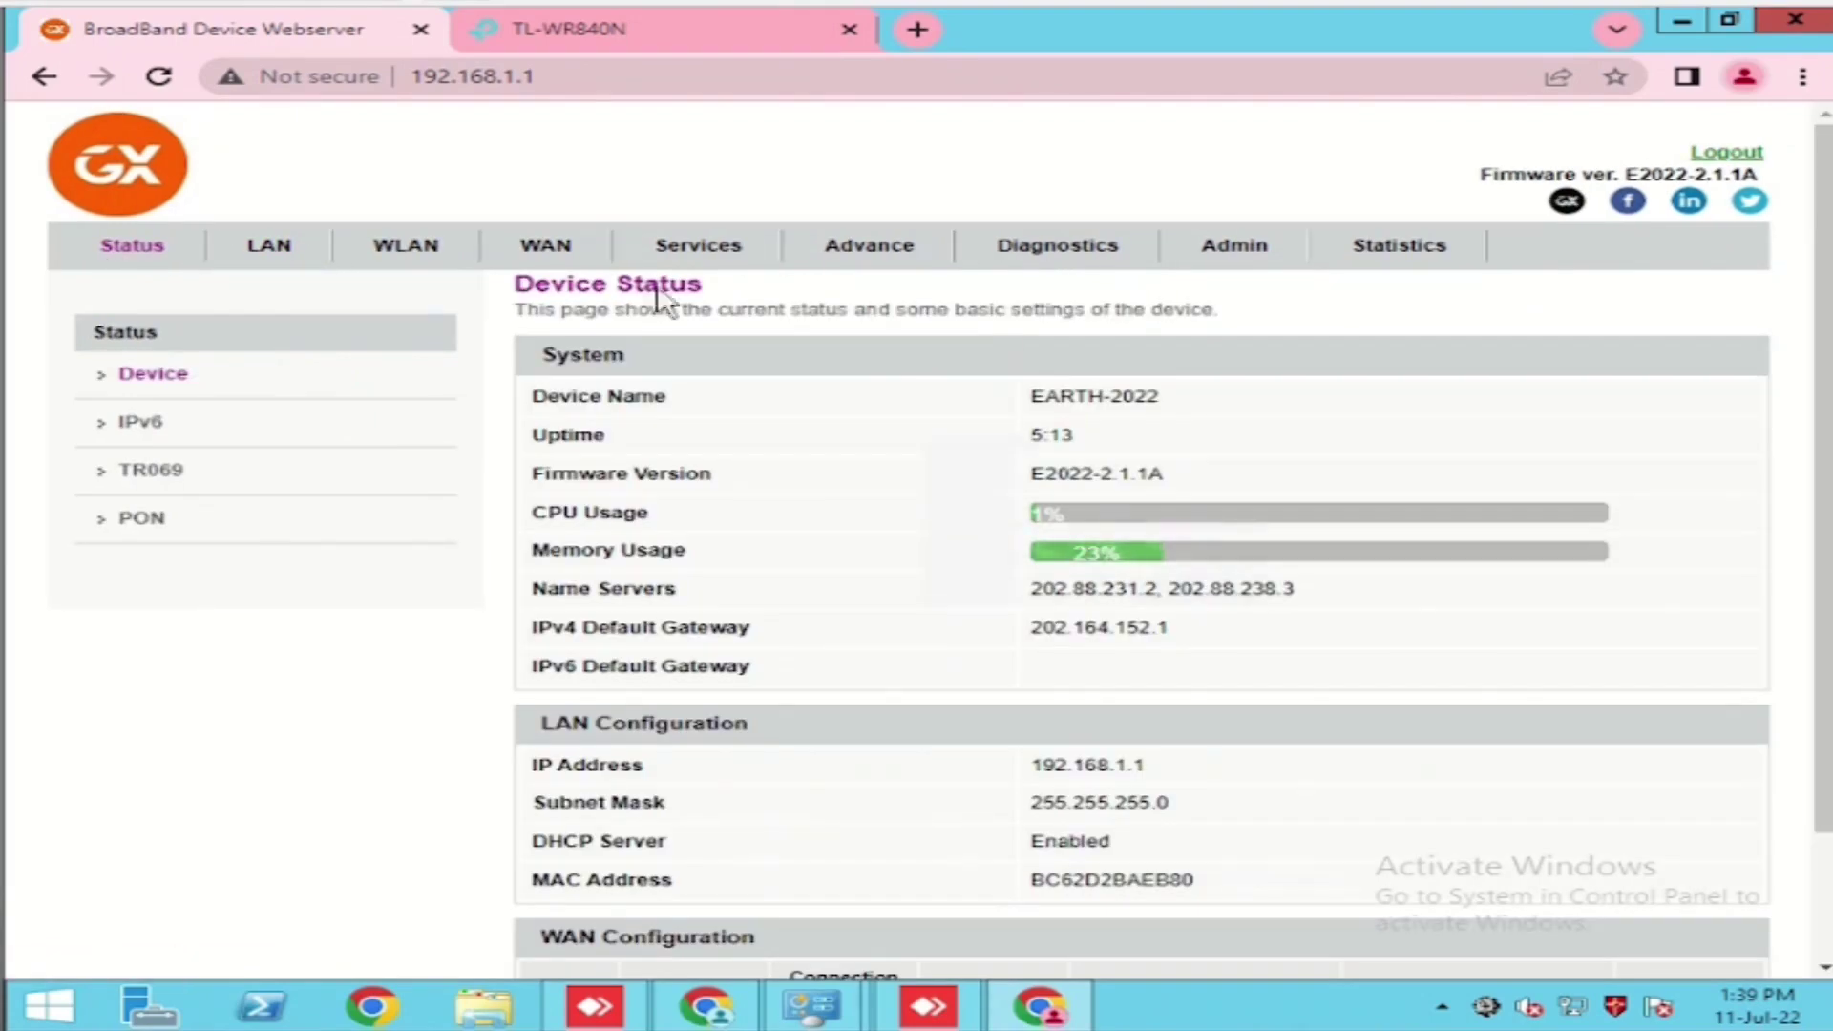
{"action": "left_click", "coordinate": [275, 252]}
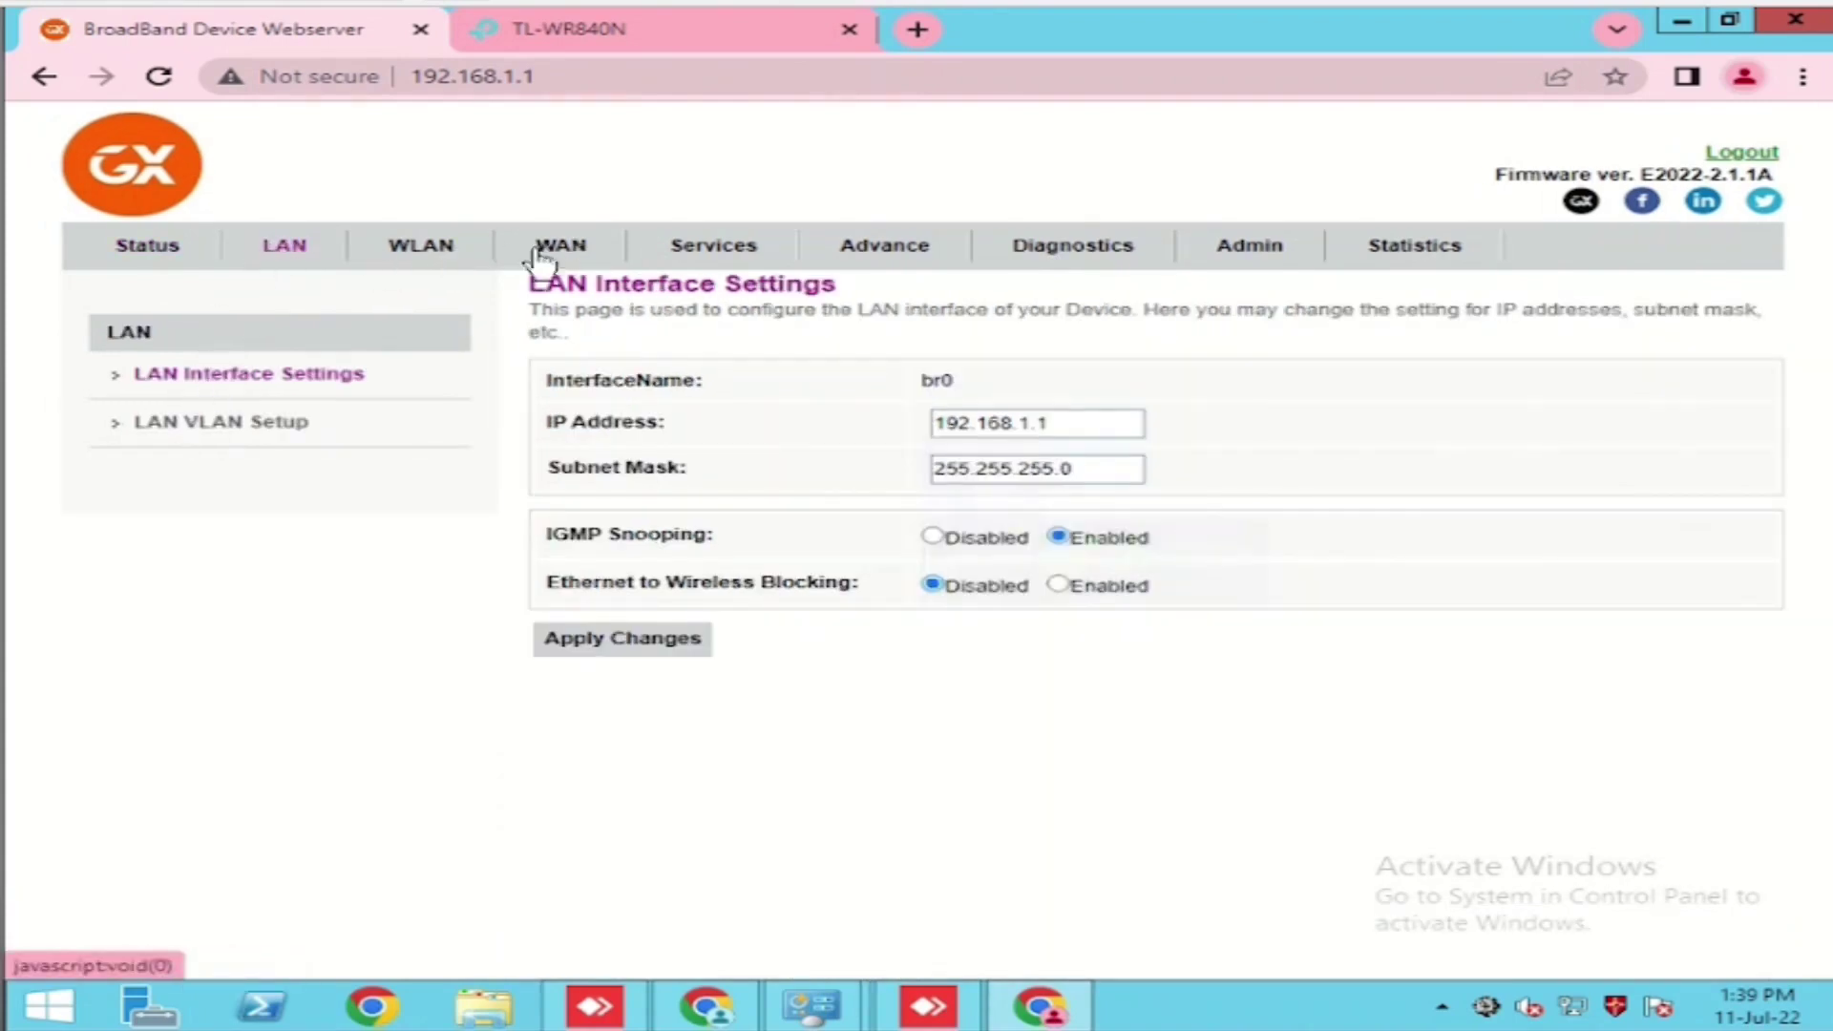
- Open DHCP Settings from the Services tab
{"action": "left_click", "coordinate": [756, 246]}
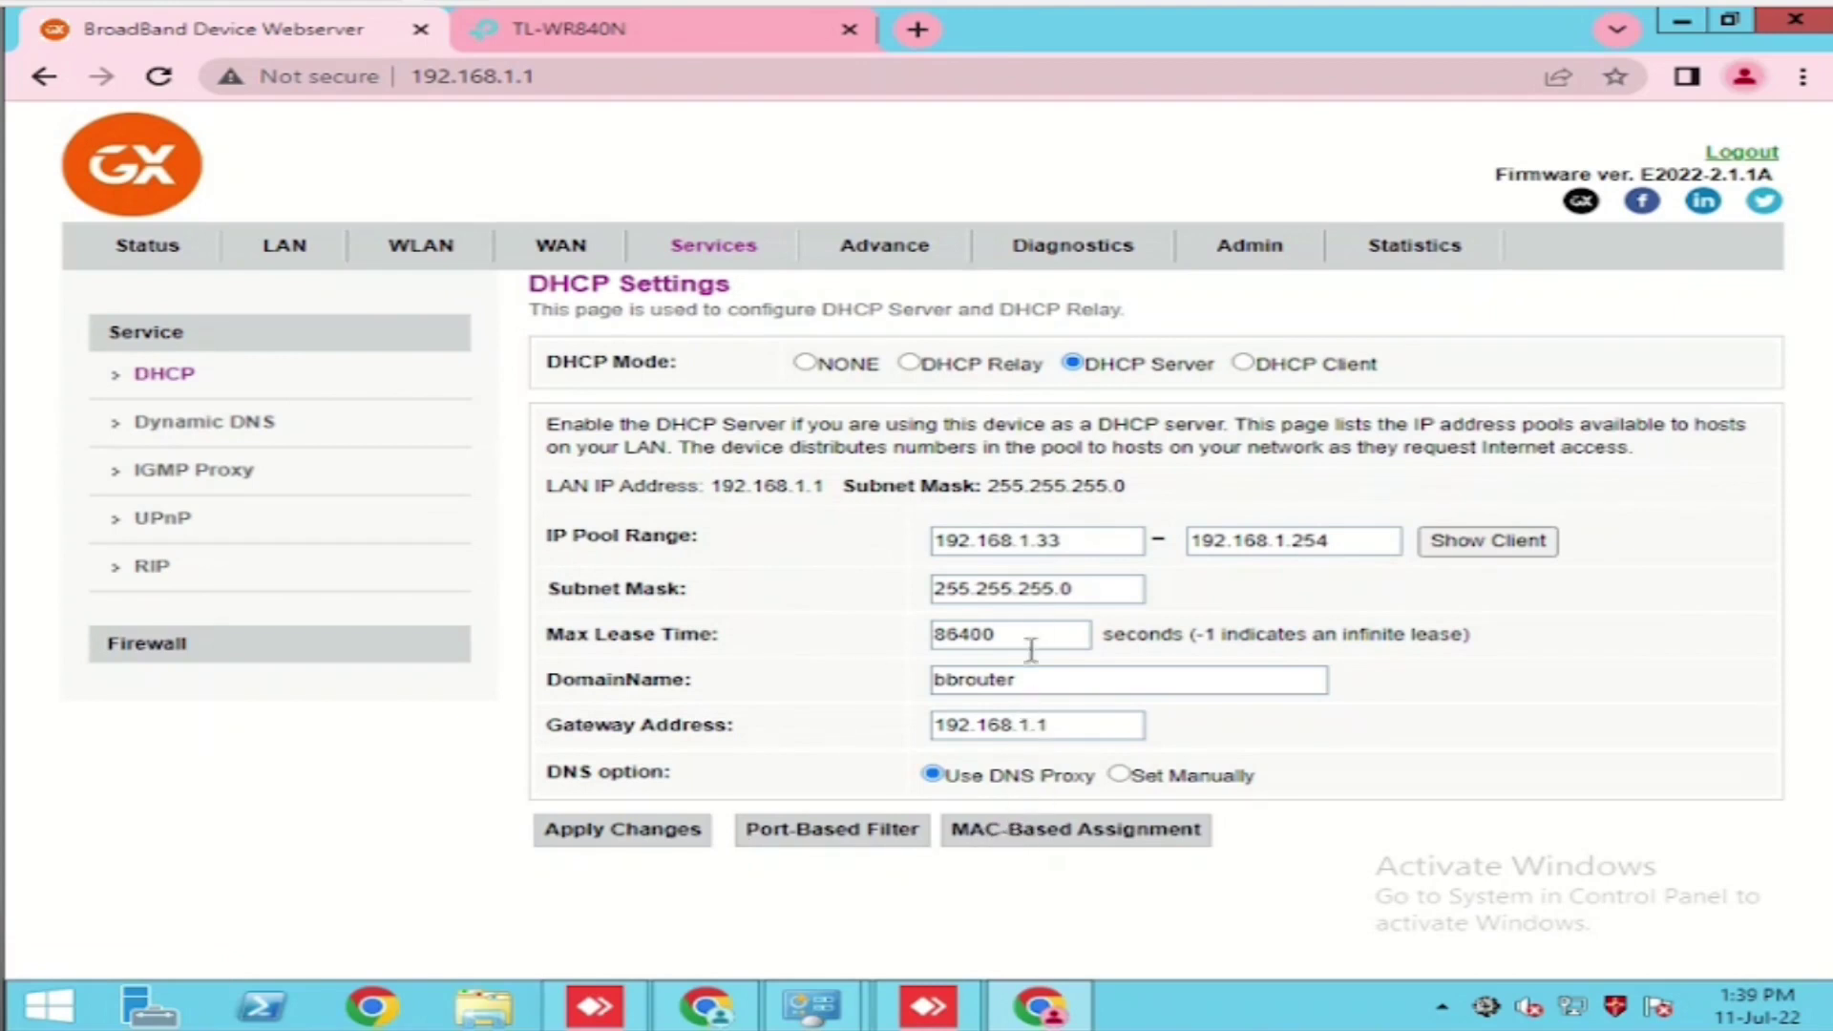
- Paste the device's MAC address into the MAC Address field
{"action": "left_click", "coordinate": [1085, 842]}
{"action": "left_click", "coordinate": [695, 258]}
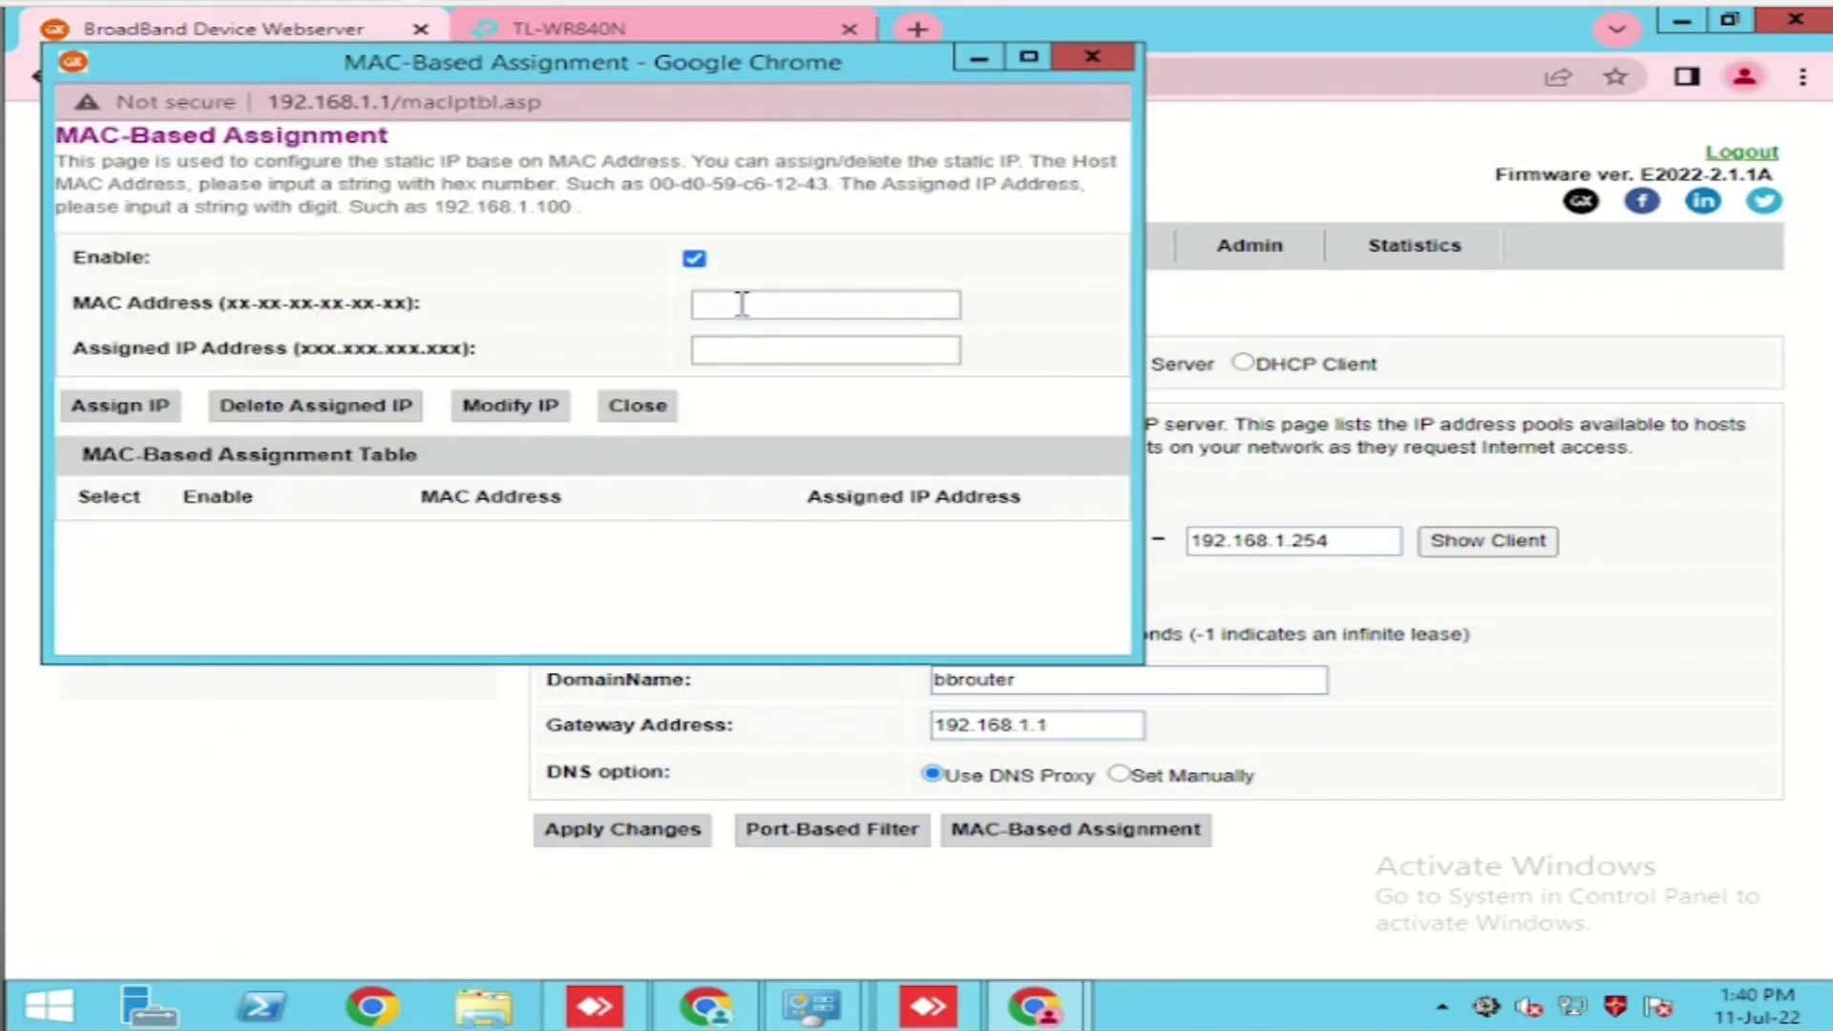
{"action": "left_click", "coordinate": [740, 304]}
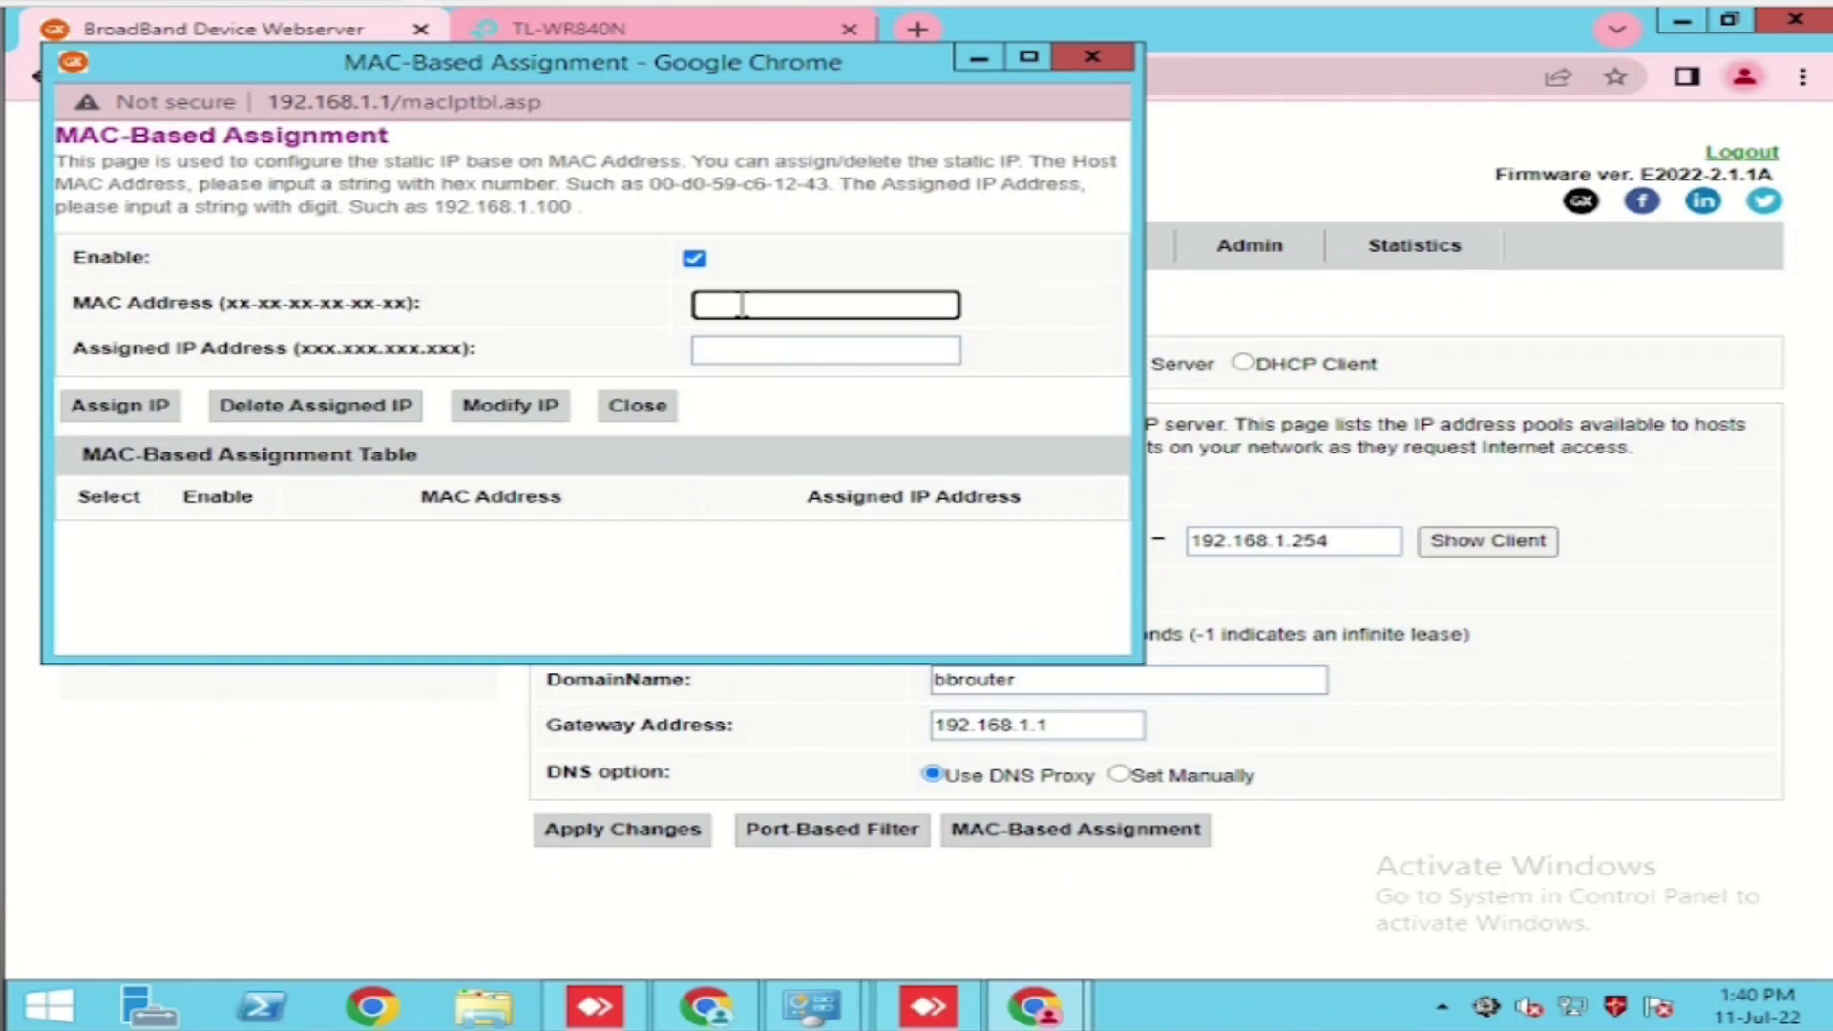
{"action": "right_click", "coordinate": [740, 306]}
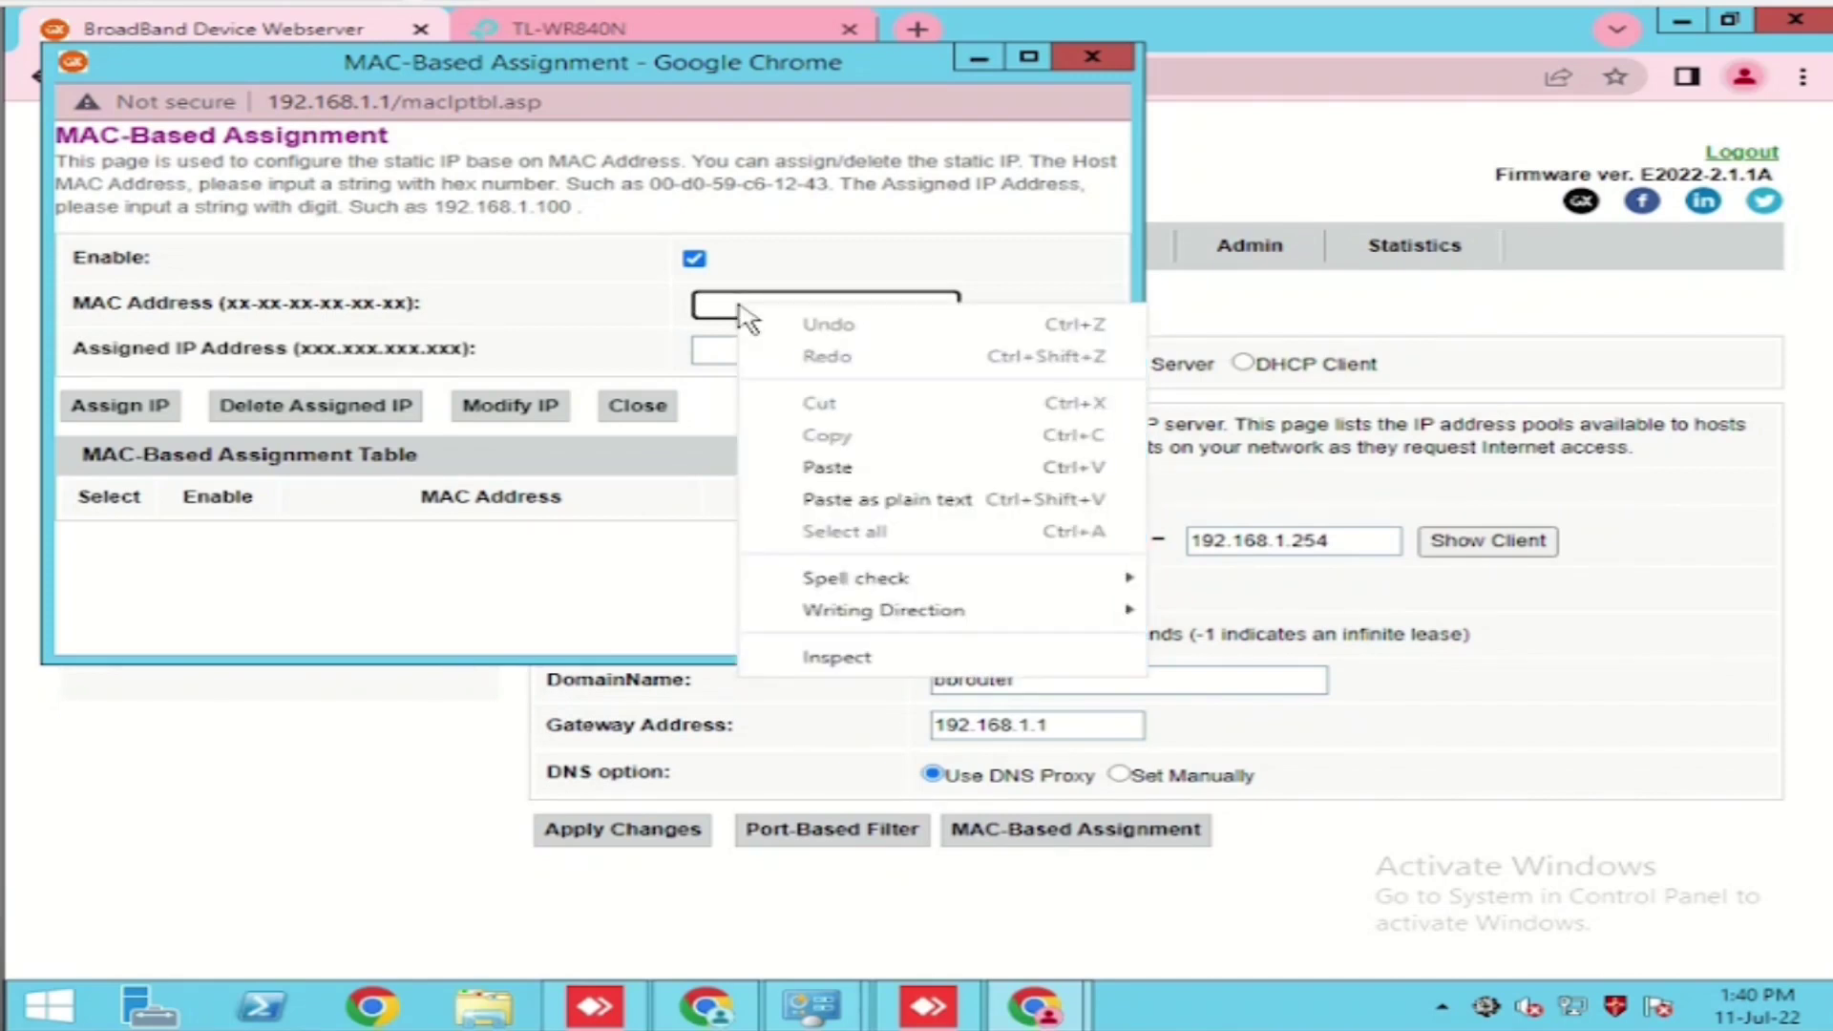
{"action": "left_click", "coordinate": [813, 461]}
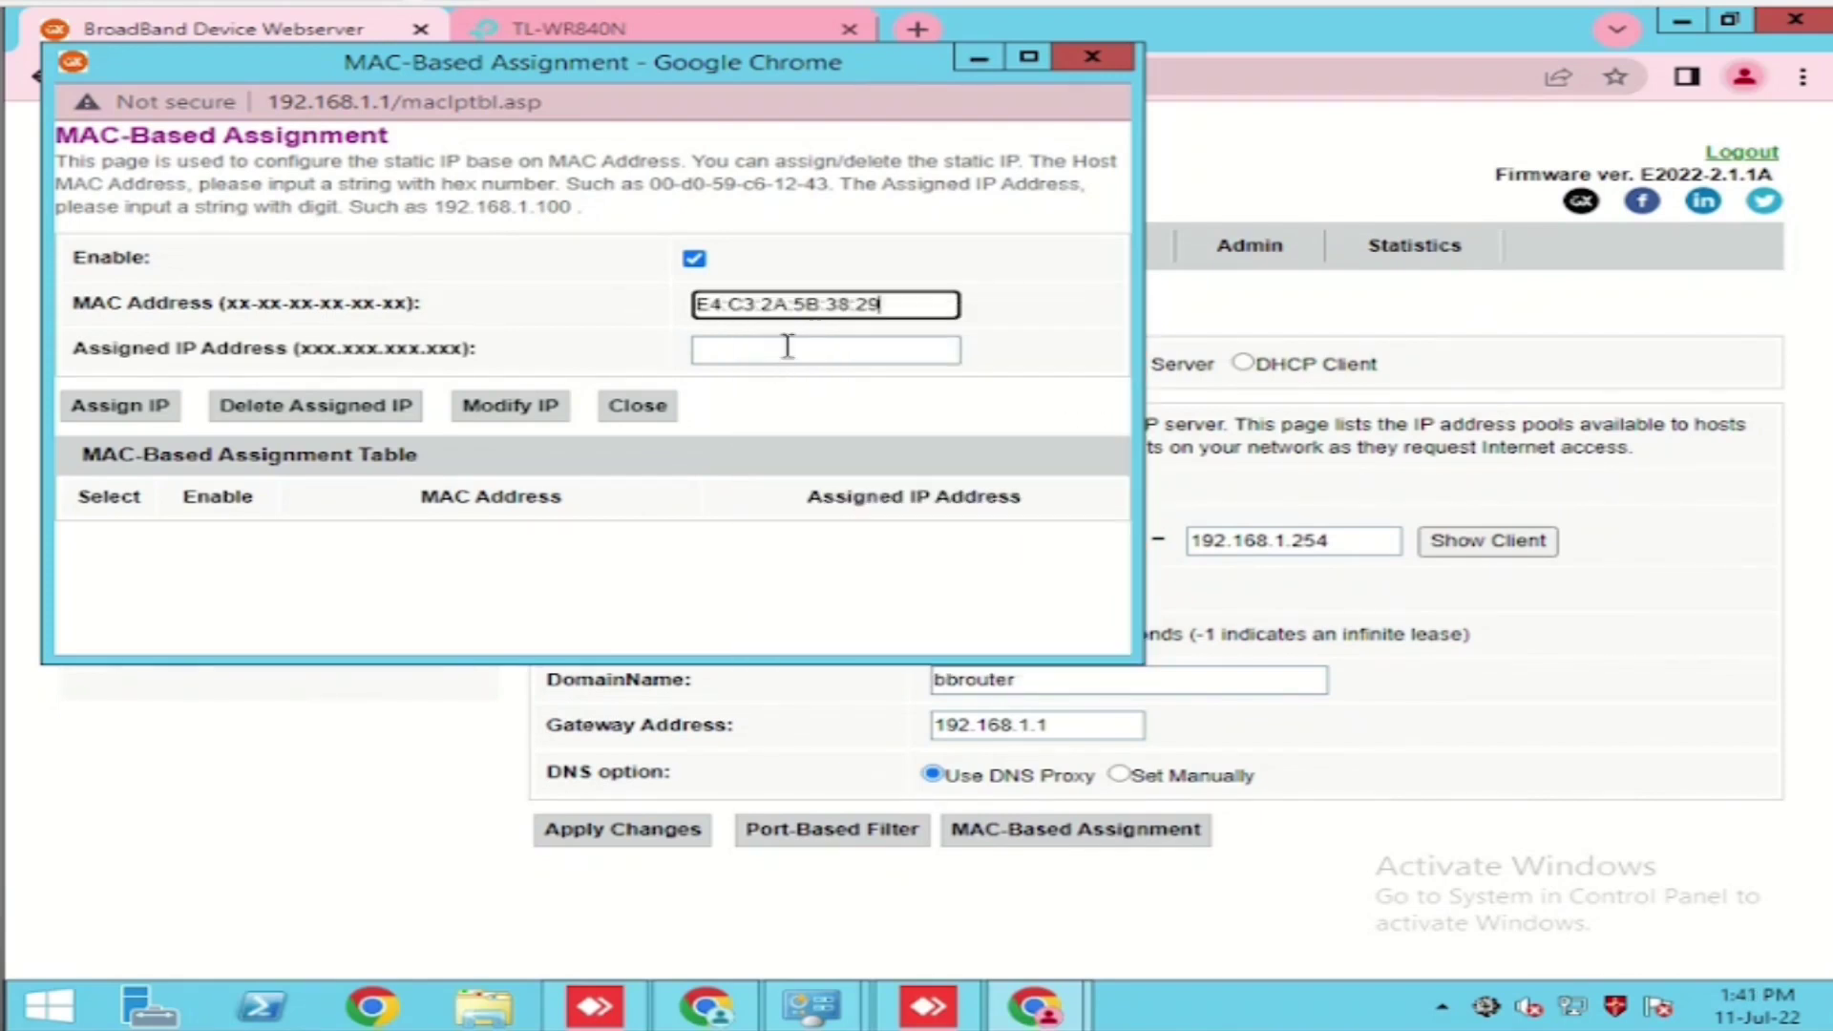
- Reformat the MAC as e4-c3-2a-5b-38-29, replacing colons with hyphens
{"action": "left_click", "coordinate": [848, 306]}
{"action": "key", "text": "BackSpace"}
{"action": "type", "text": "-"}
{"action": "key", "text": "Left"}
{"action": "key", "text": "BackSpace"}
{"action": "type", "text": "-"}
{"action": "key", "text": "Left"}
{"action": "key", "text": "Left"}
{"action": "key", "text": "Left"}
{"action": "key", "text": "Delete"}
{"action": "type", "text": "-"}
{"action": "key", "text": "Left"}
{"action": "key", "text": "Left"}
{"action": "key", "text": "Left"}
{"action": "key", "text": "Delete"}
{"action": "type", "text": "-"}
{"action": "key", "text": "Left"}
{"action": "key", "text": "Left"}
{"action": "key", "text": "Left"}
{"action": "key", "text": "Left"}
{"action": "key", "text": "Left"}
{"action": "key", "text": "Left"}
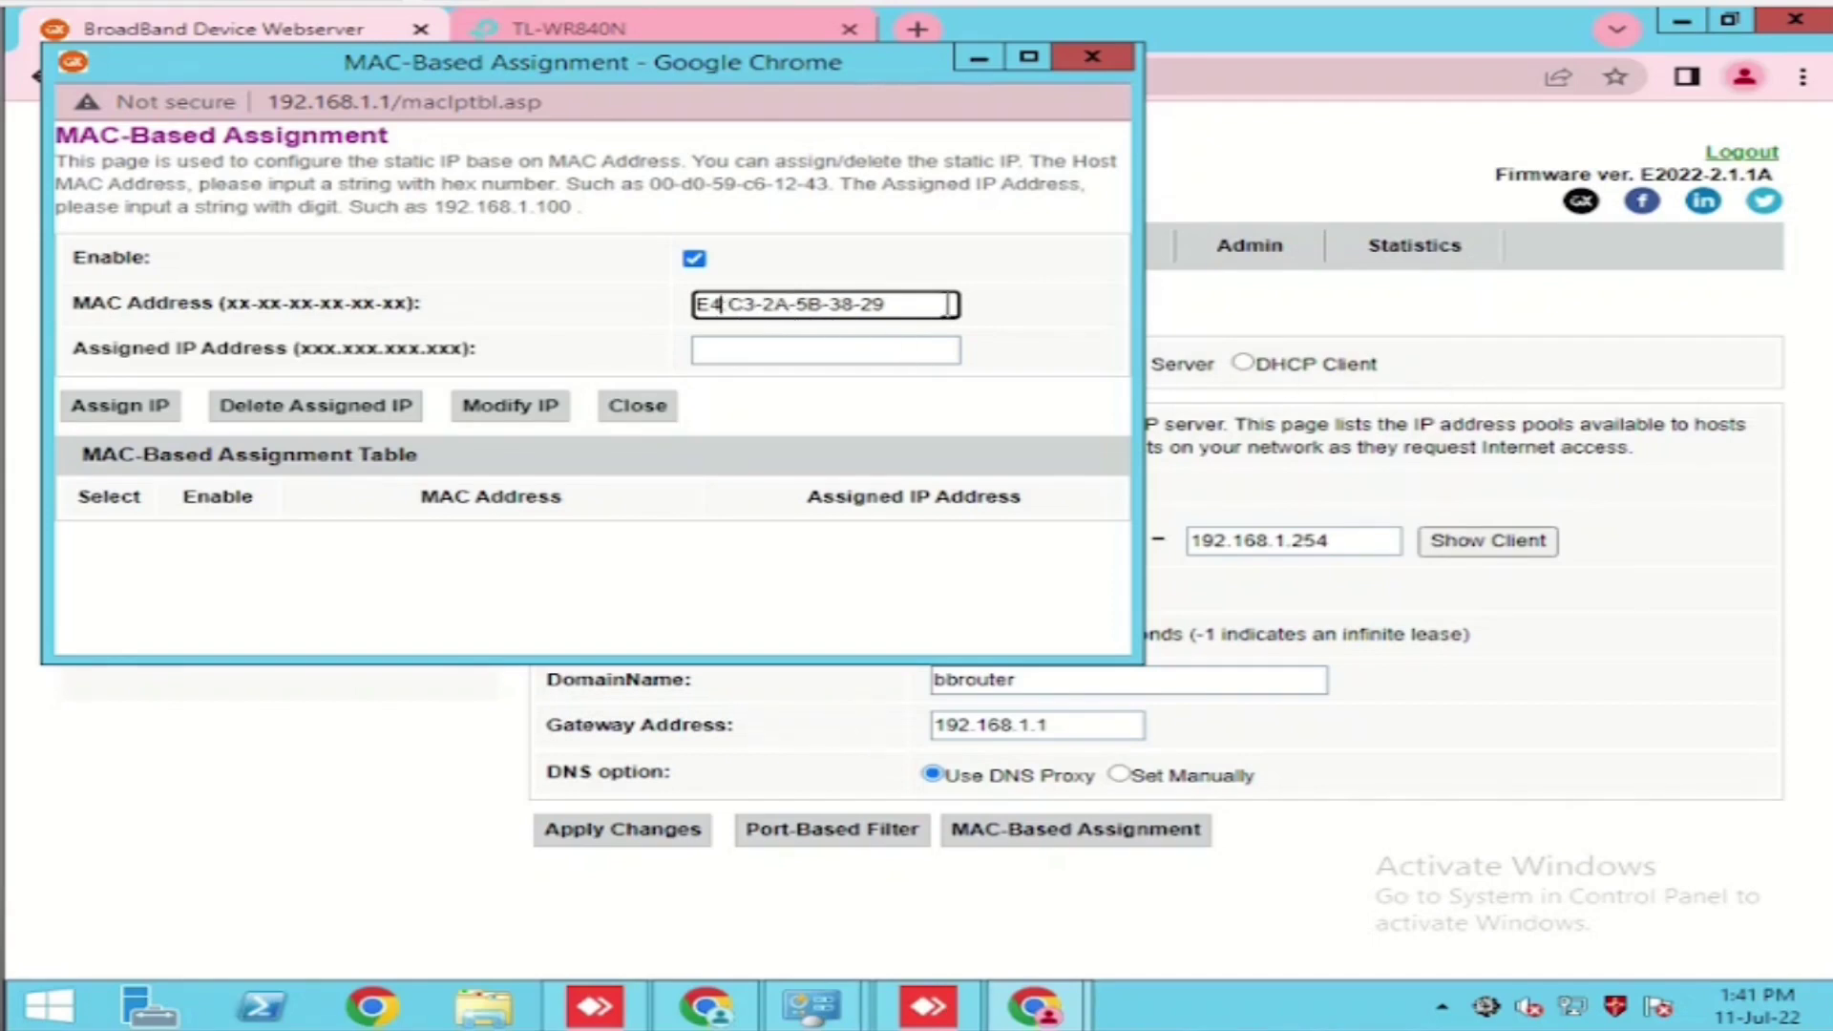
{"action": "key", "text": "Delete"}
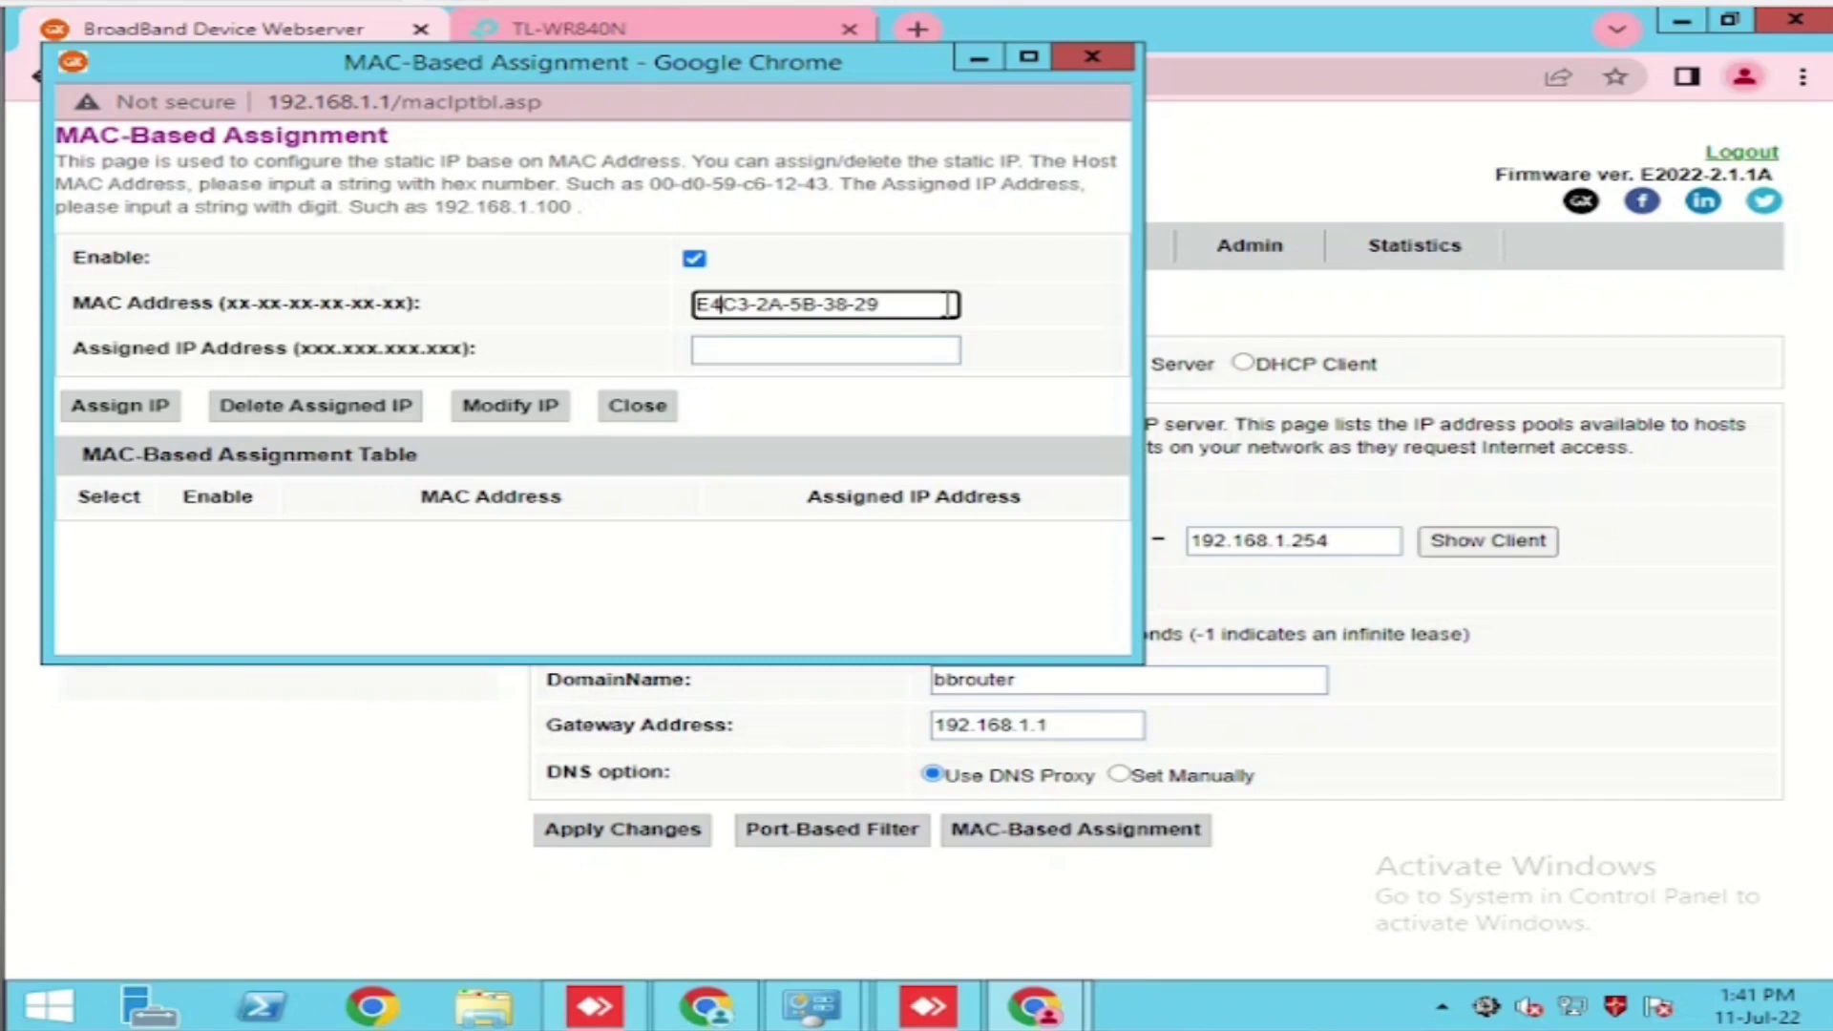
{"action": "type", "text": "-"}
- Reserve 192.168.1.33 for that MAC, then show the active DHCP clients list
{"action": "left_click", "coordinate": [711, 350]}
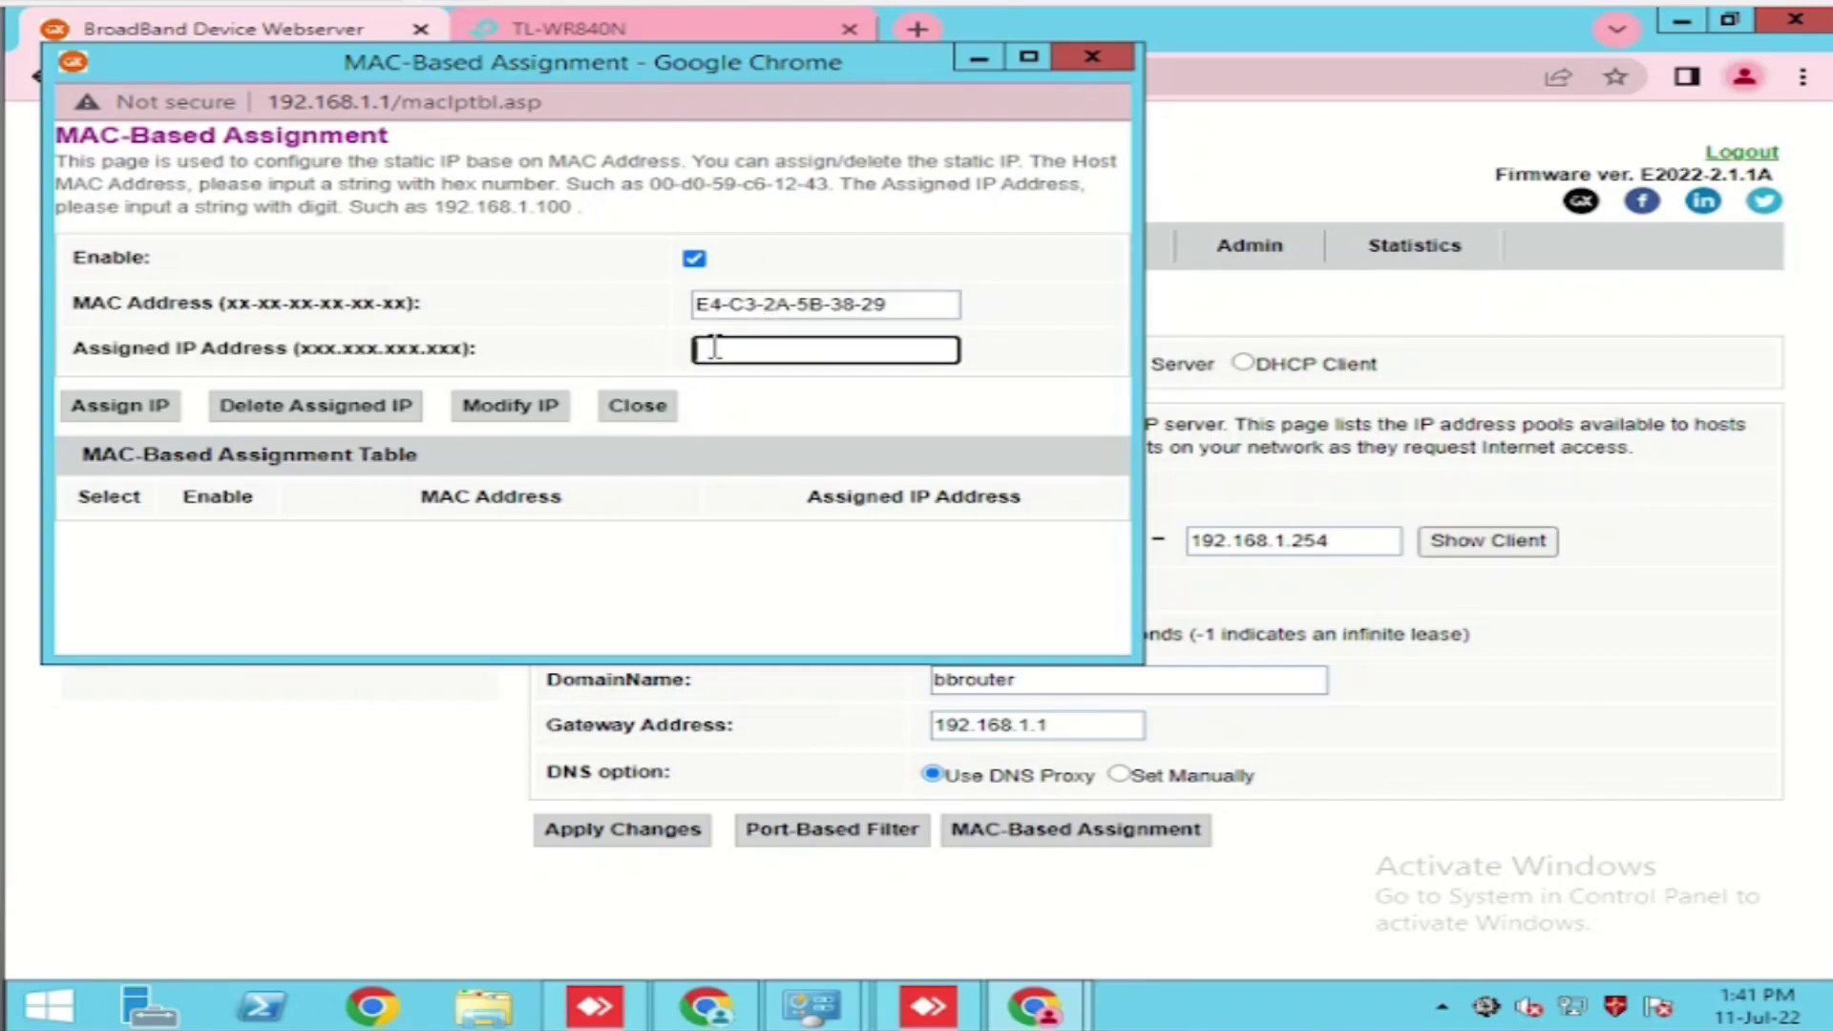
{"action": "type", "text": "192.168"}
{"action": "type", "text": ".1"}
{"action": "type", "text": ".33"}
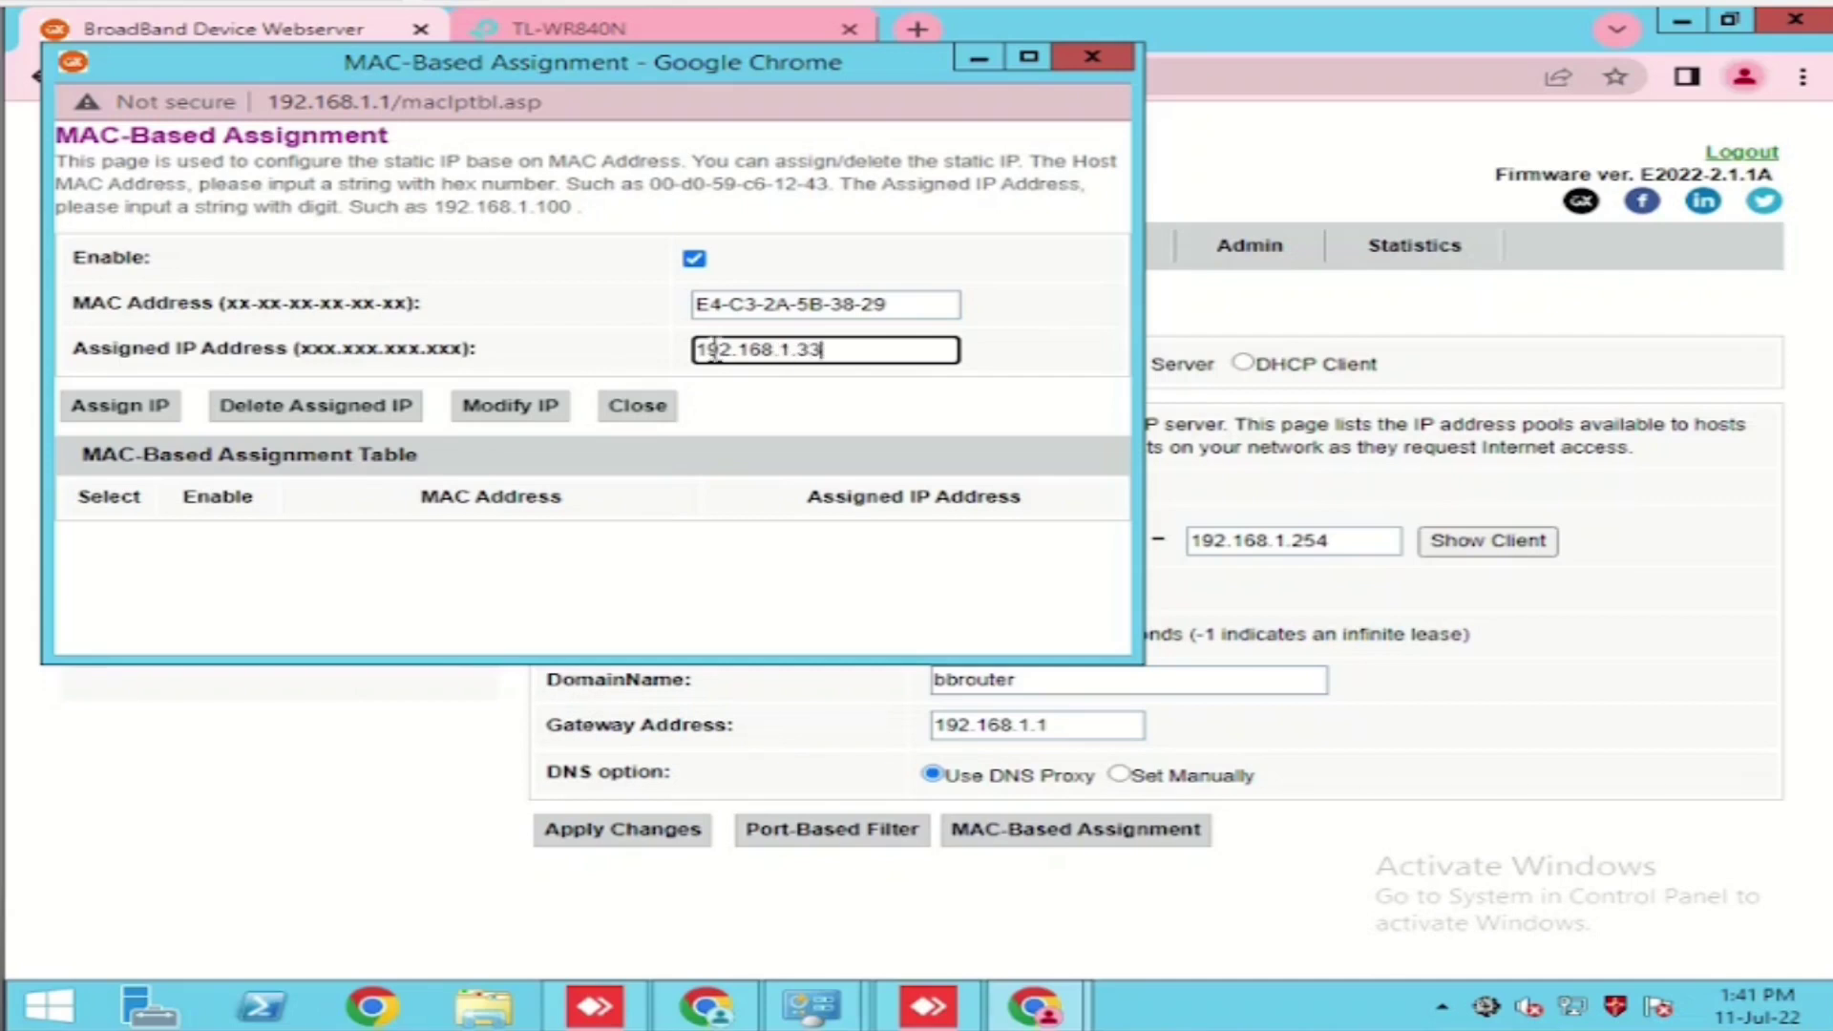
{"action": "left_click", "coordinate": [144, 408]}
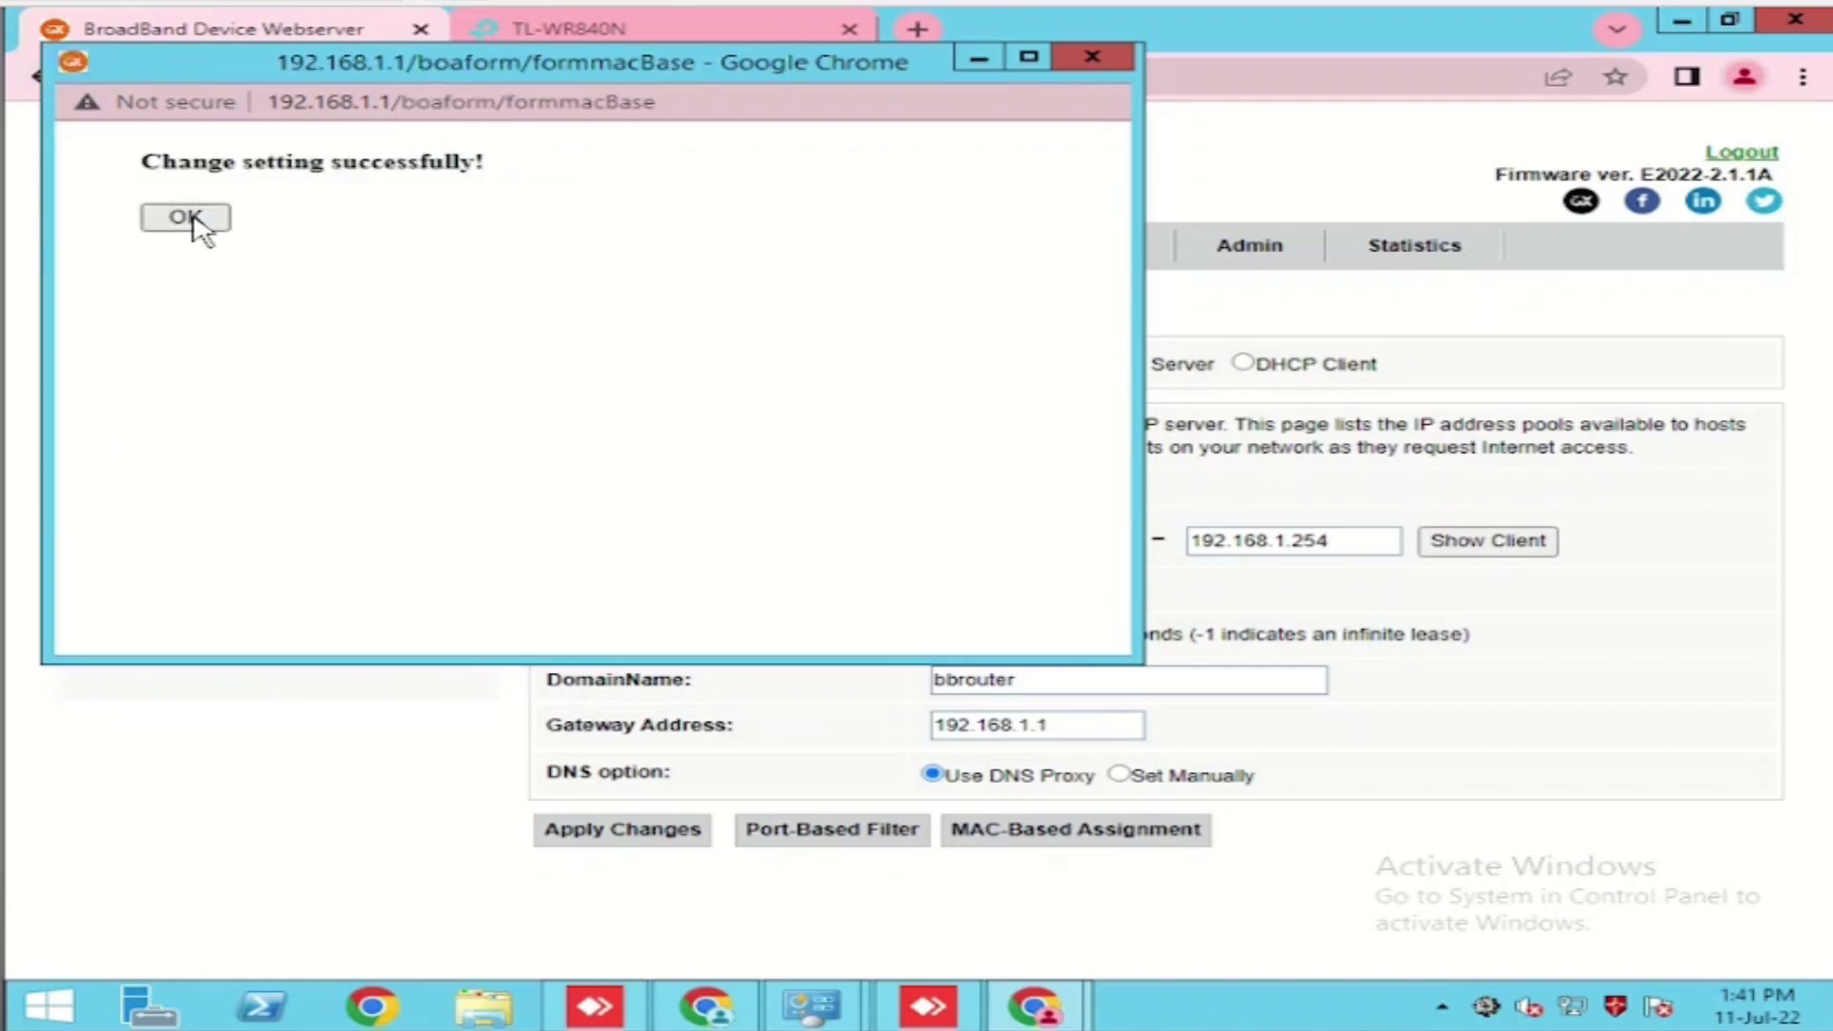
{"action": "left_click", "coordinate": [193, 218]}
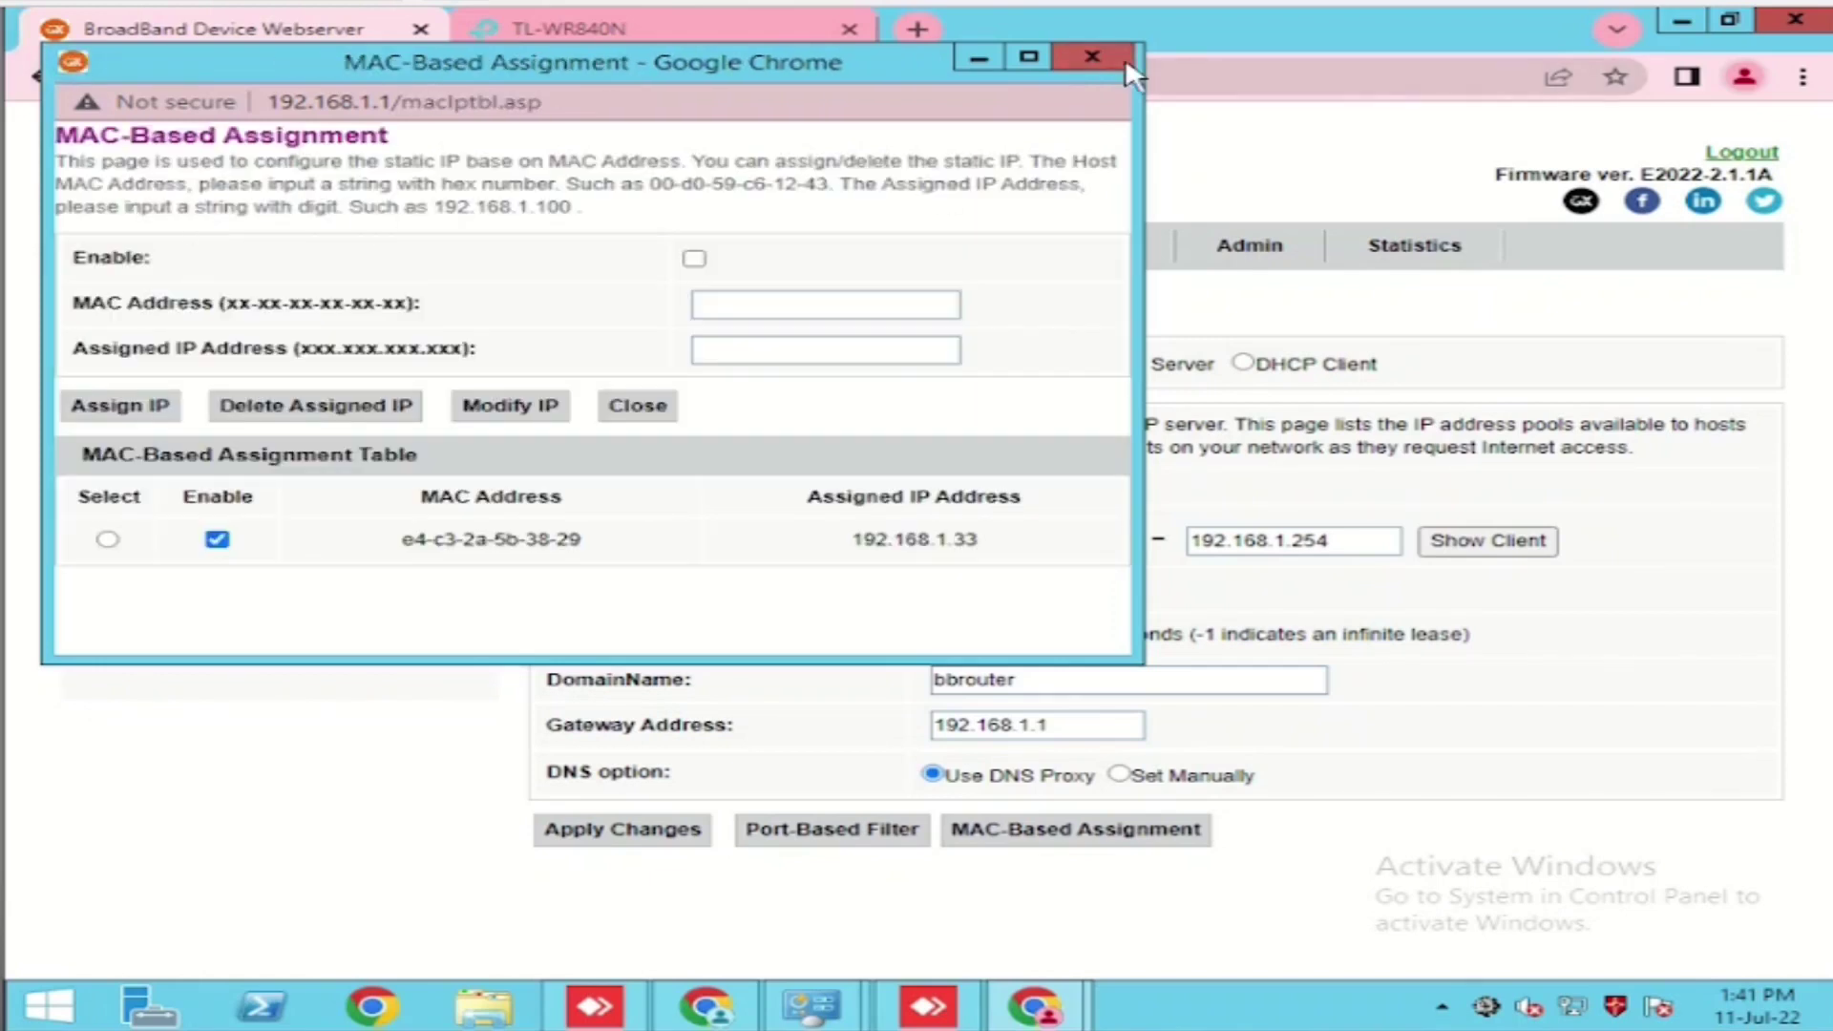
{"action": "left_click", "coordinate": [1093, 57]}
{"action": "left_click", "coordinate": [1493, 557]}
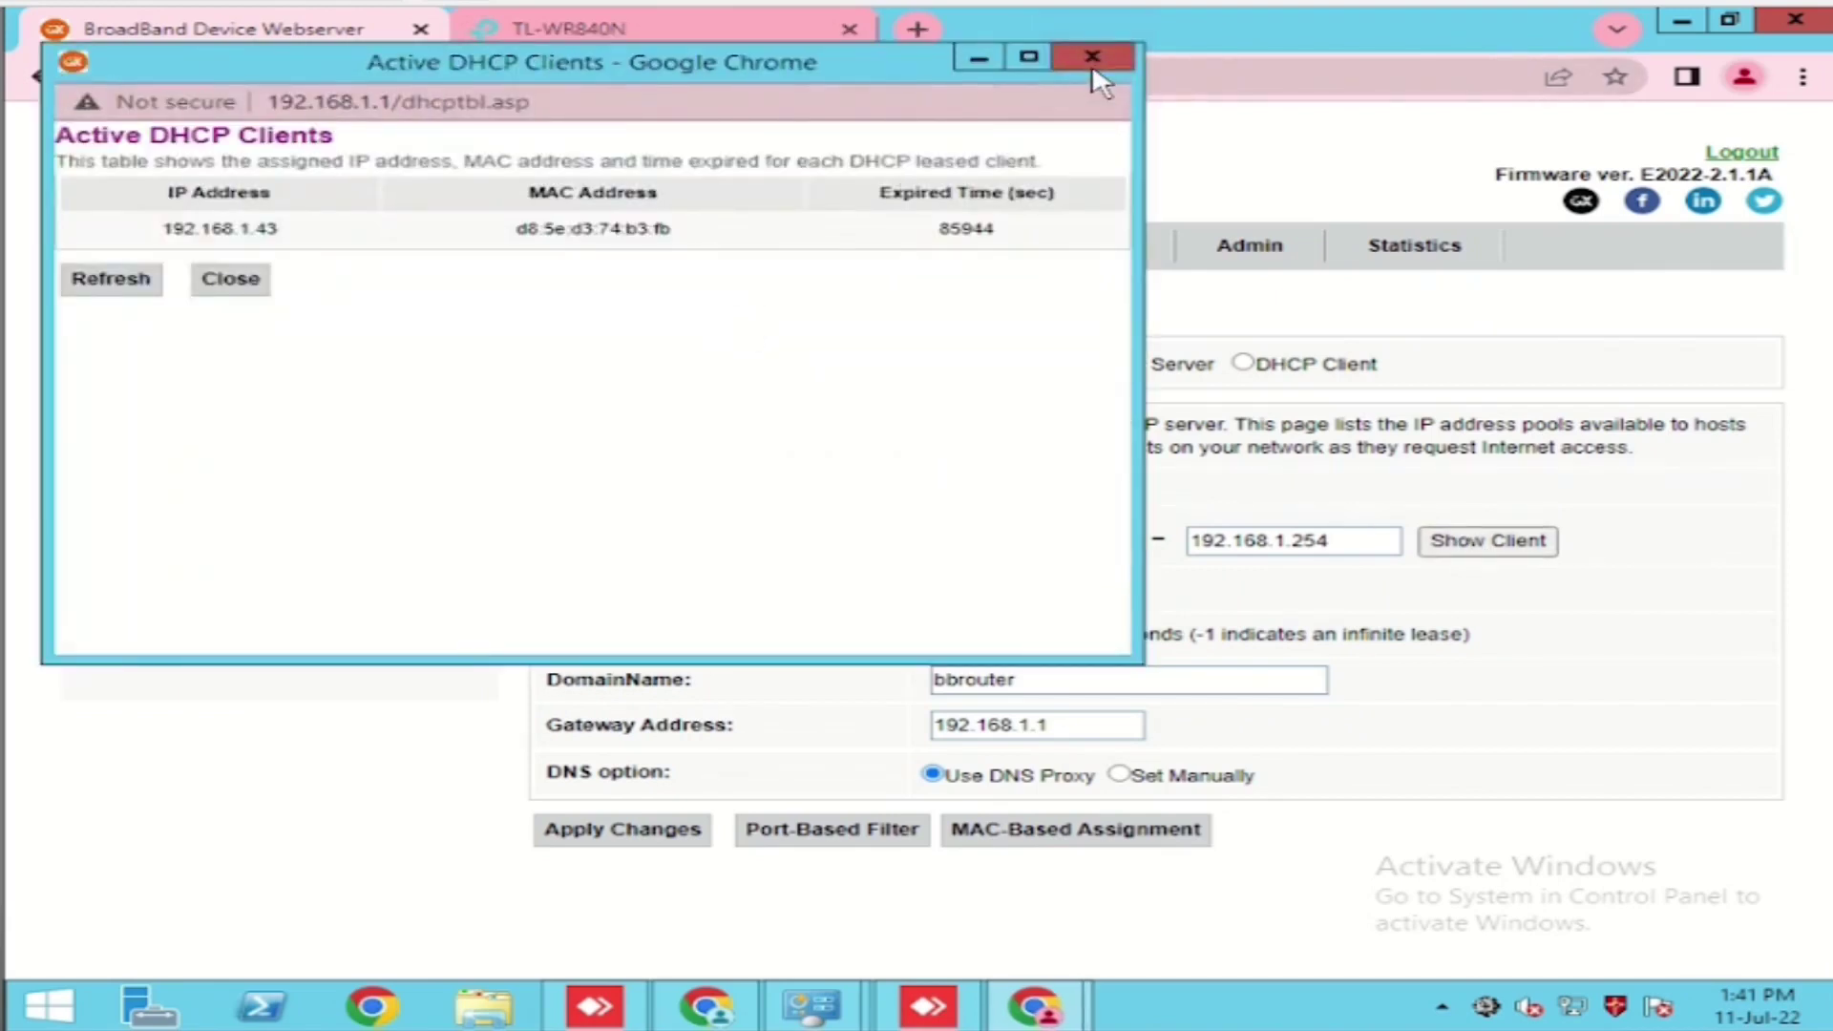
- Check the ARP table maps 192.168.1.33 to MAC e4-c3-2a-5b-38-29
{"action": "left_click", "coordinate": [1093, 60]}
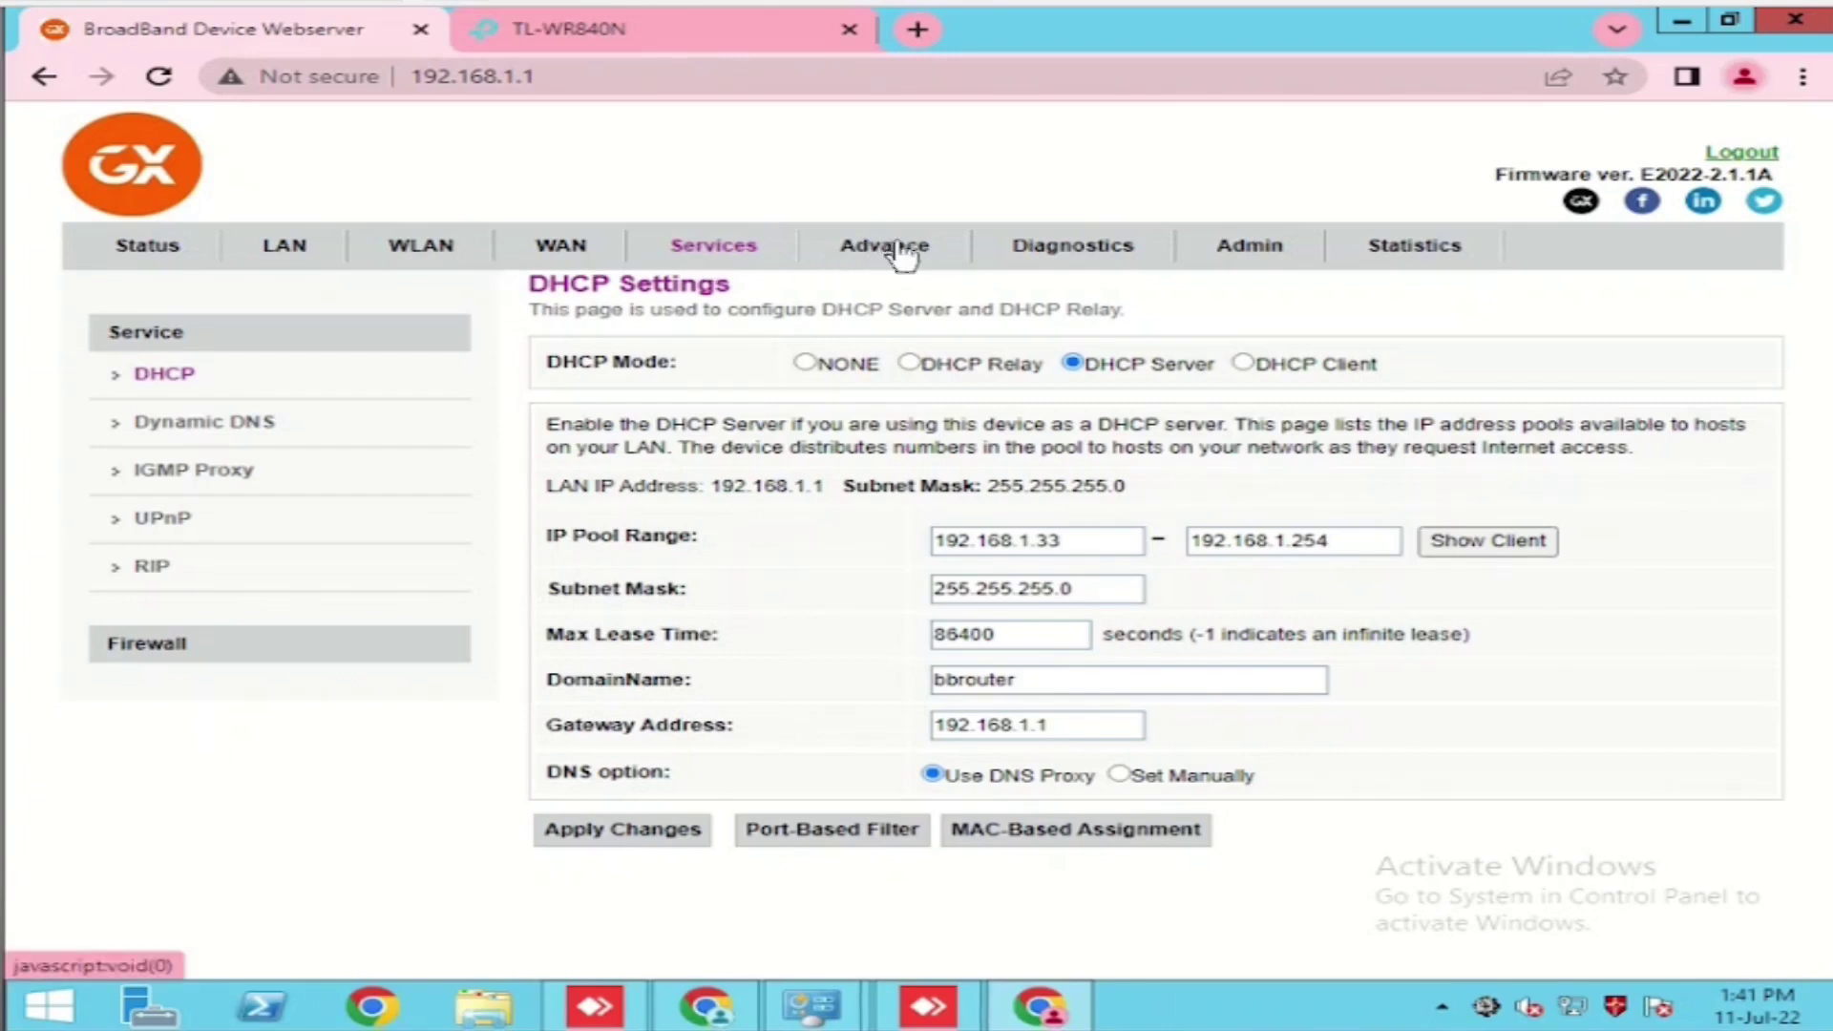
{"action": "left_click", "coordinate": [862, 255]}
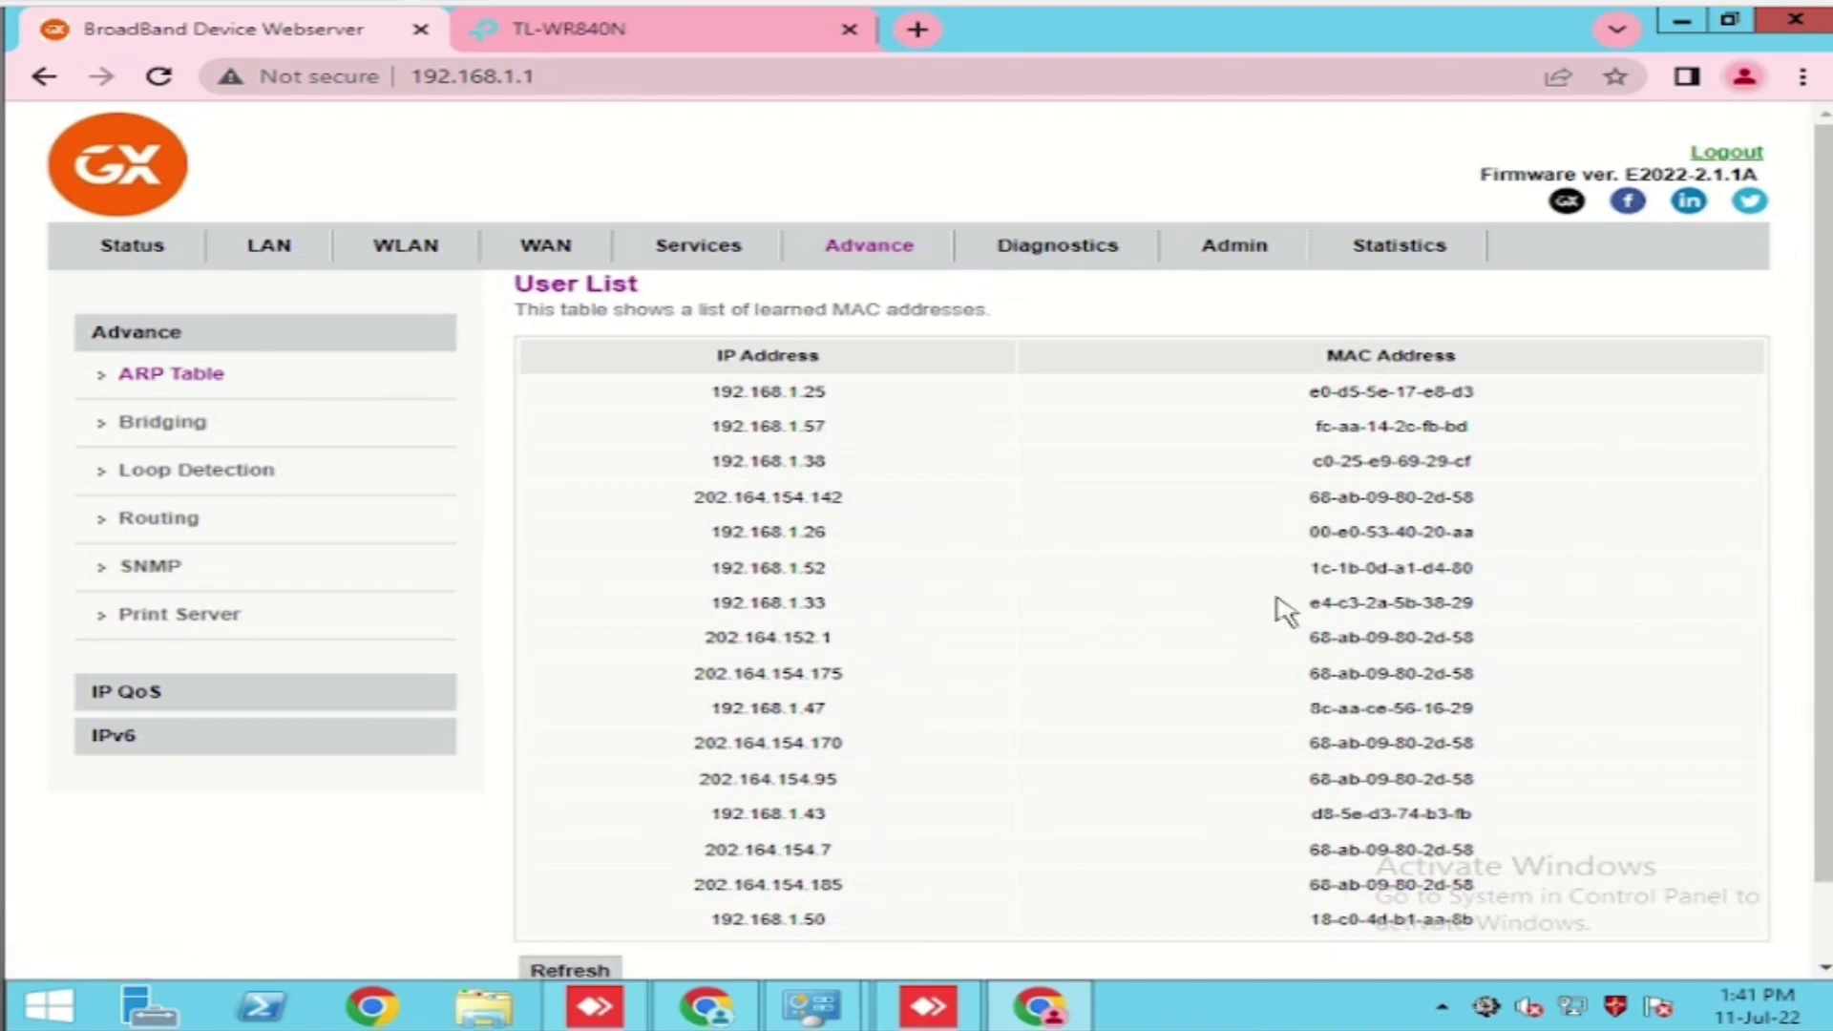
{"action": "left_click_drag", "start_coordinate": [1297, 604], "coordinate": [1476, 603]}
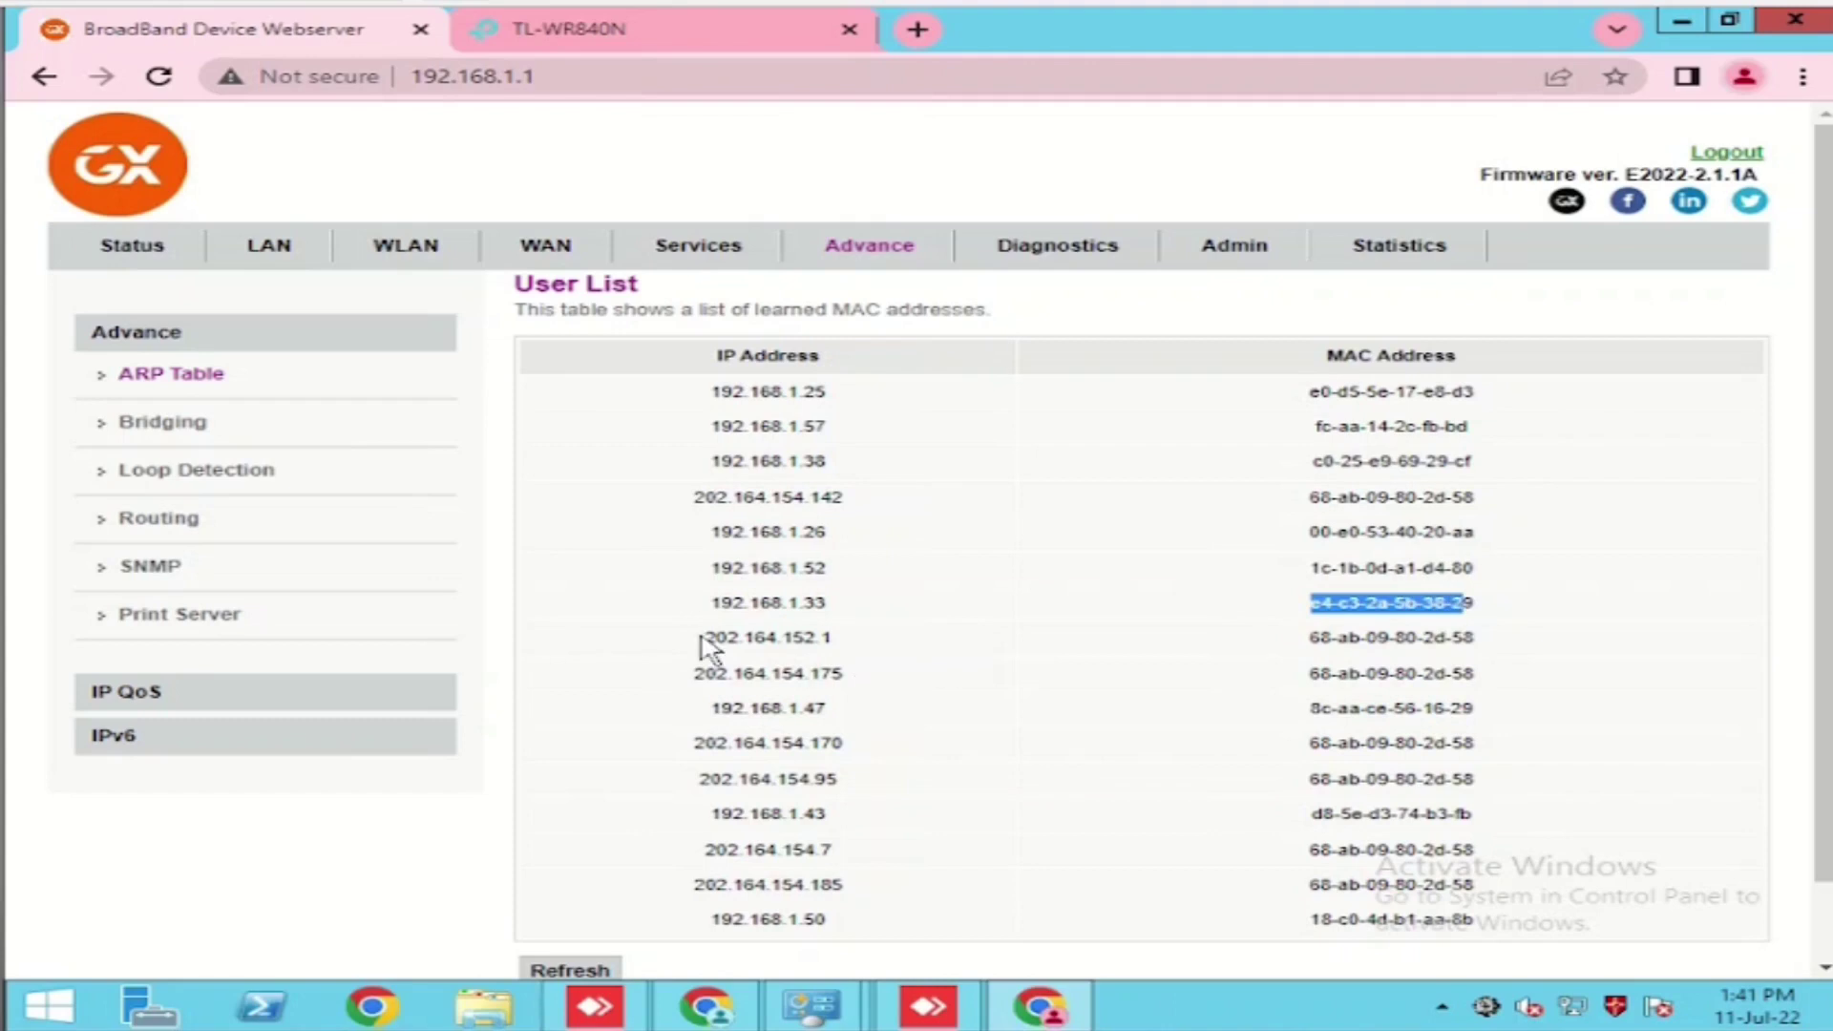
{"action": "scroll", "coordinate": [708, 654], "scroll_direction": "down", "scroll_amount": 1}
{"action": "scroll", "coordinate": [680, 458], "scroll_direction": "up", "scroll_amount": 1}
- Go to Firewall > Port Forwarding and enable port forwarding
{"action": "left_click", "coordinate": [687, 247]}
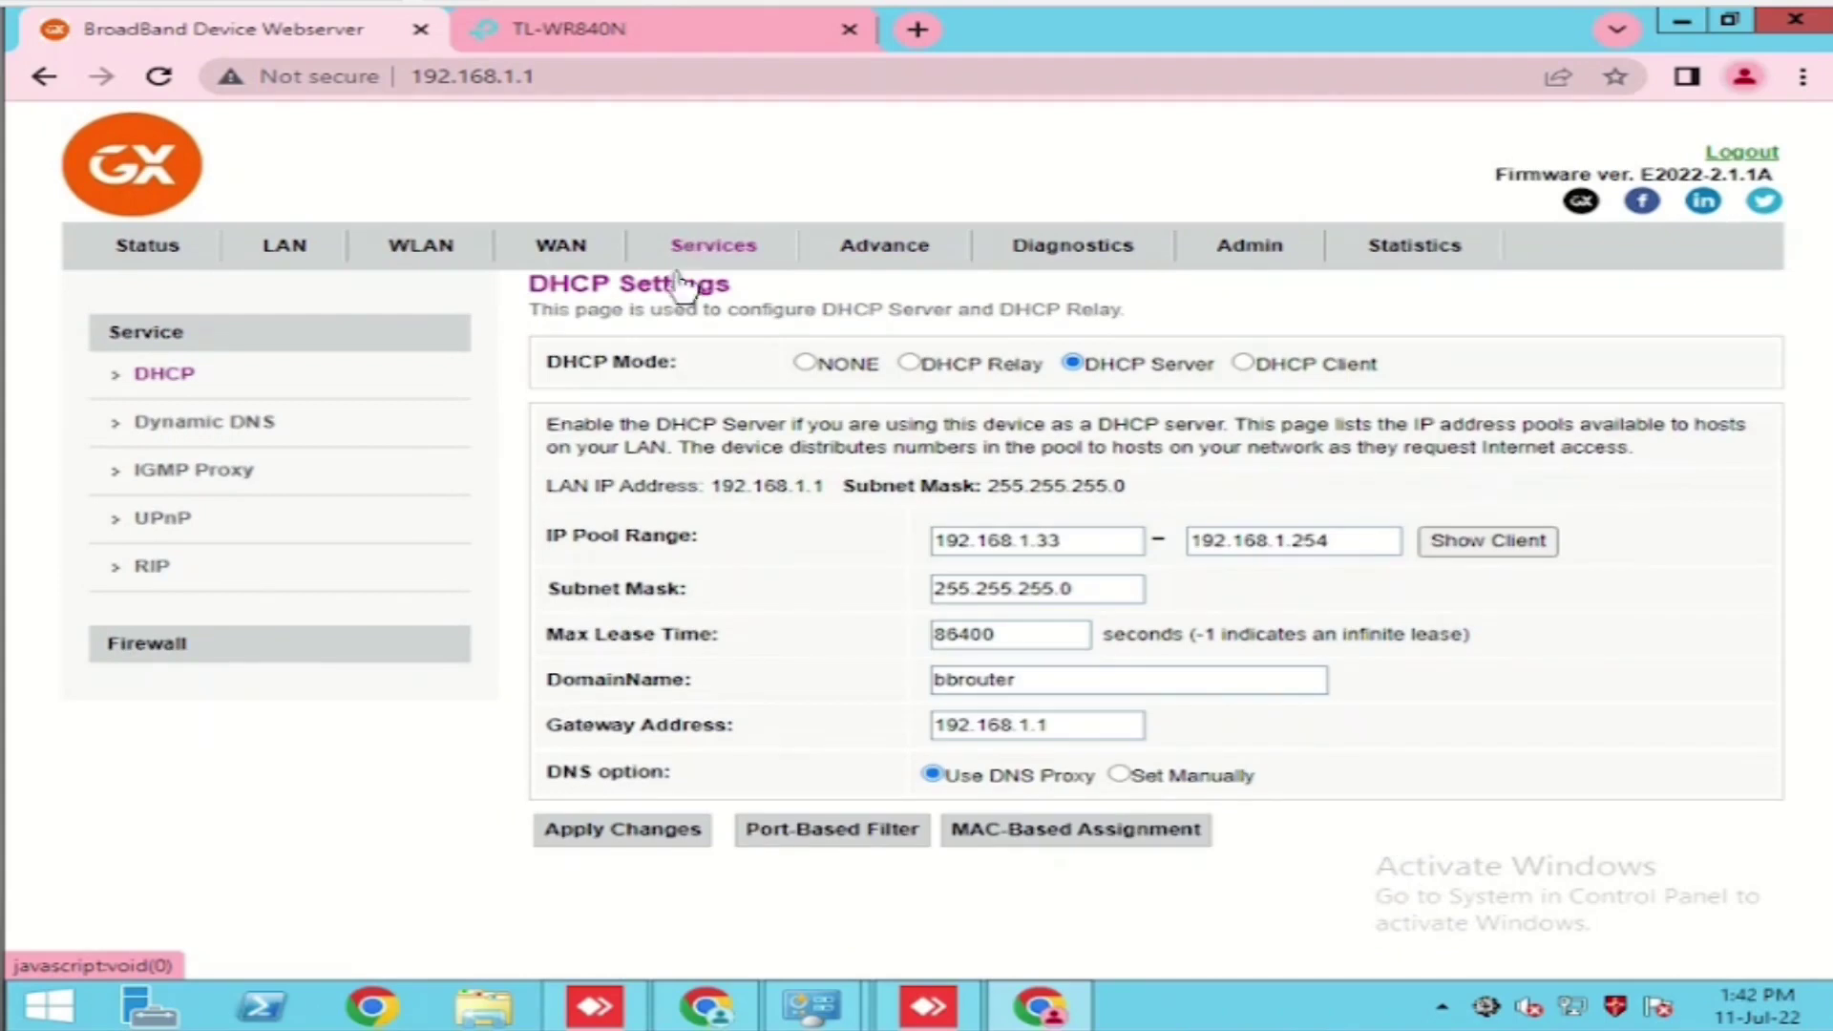
{"action": "left_click", "coordinate": [144, 647]}
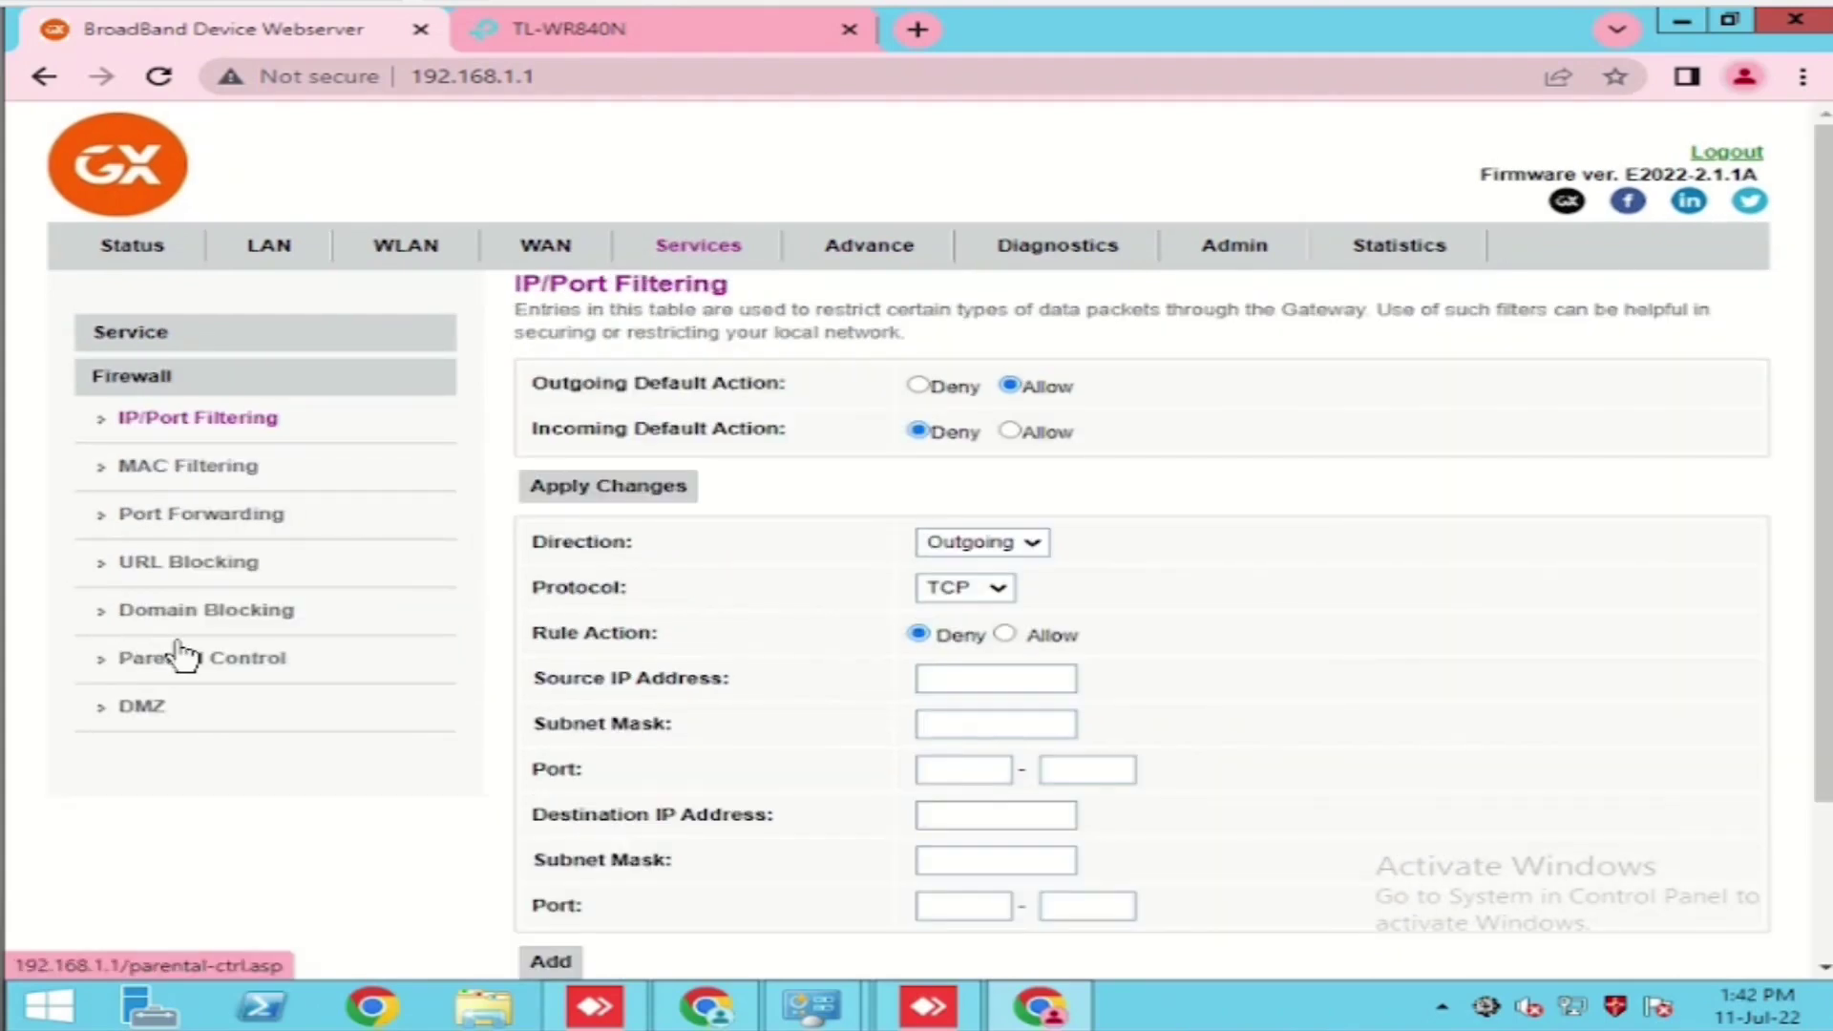
{"action": "left_click", "coordinate": [202, 525]}
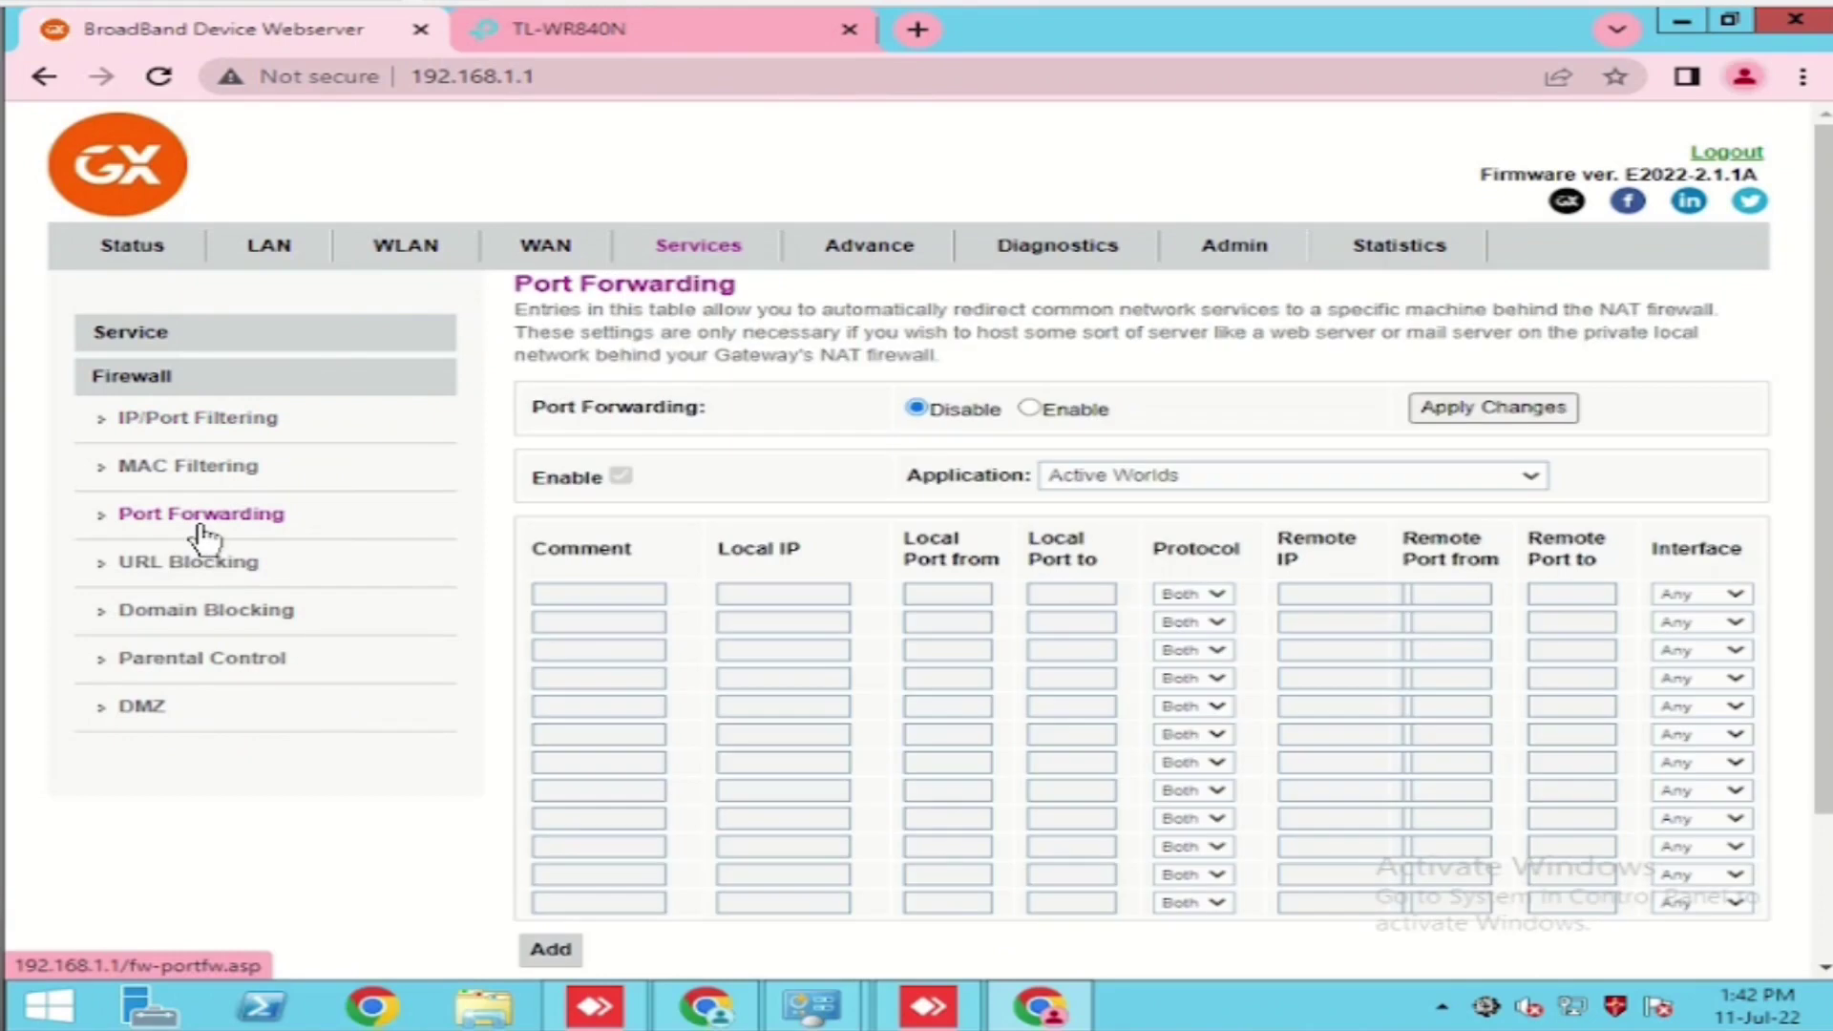
{"action": "left_click", "coordinate": [1032, 410]}
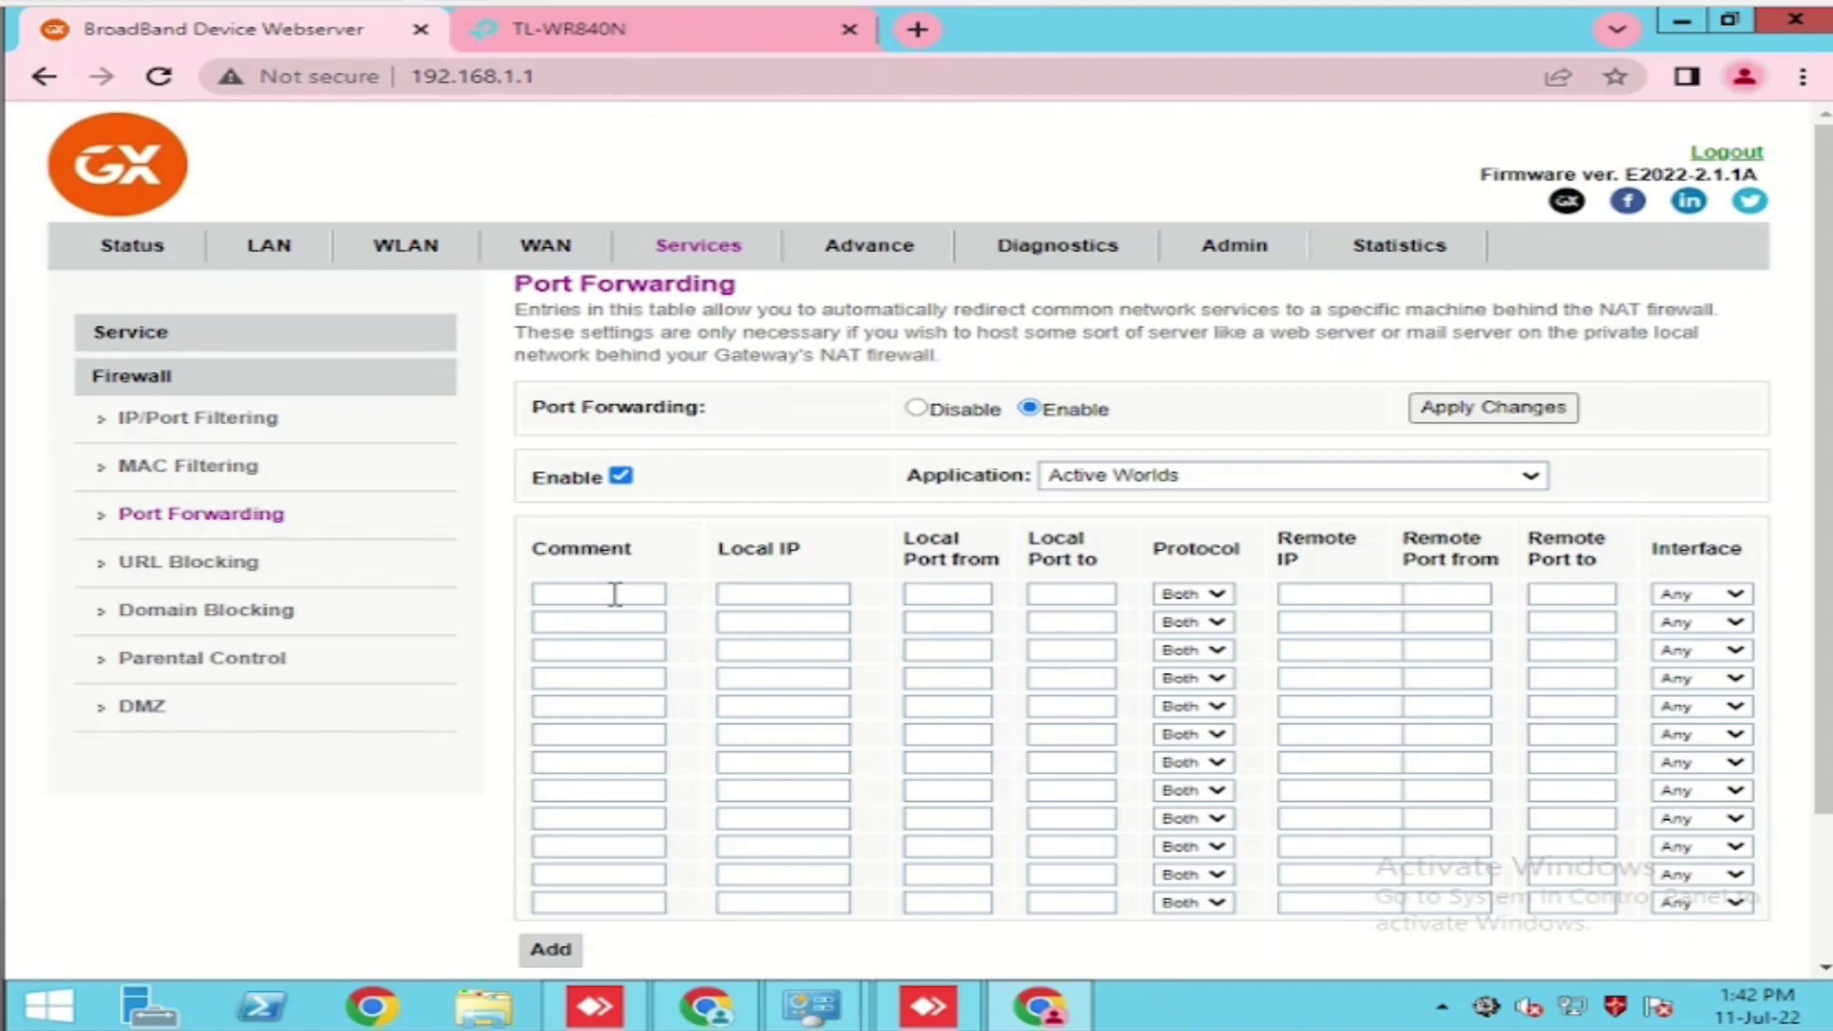
- Fill rule row 1 with comment test and local IP 192.168.1.33
{"action": "left_click", "coordinate": [614, 594]}
{"action": "scroll", "coordinate": [624, 600], "scroll_direction": "down", "scroll_amount": 2}
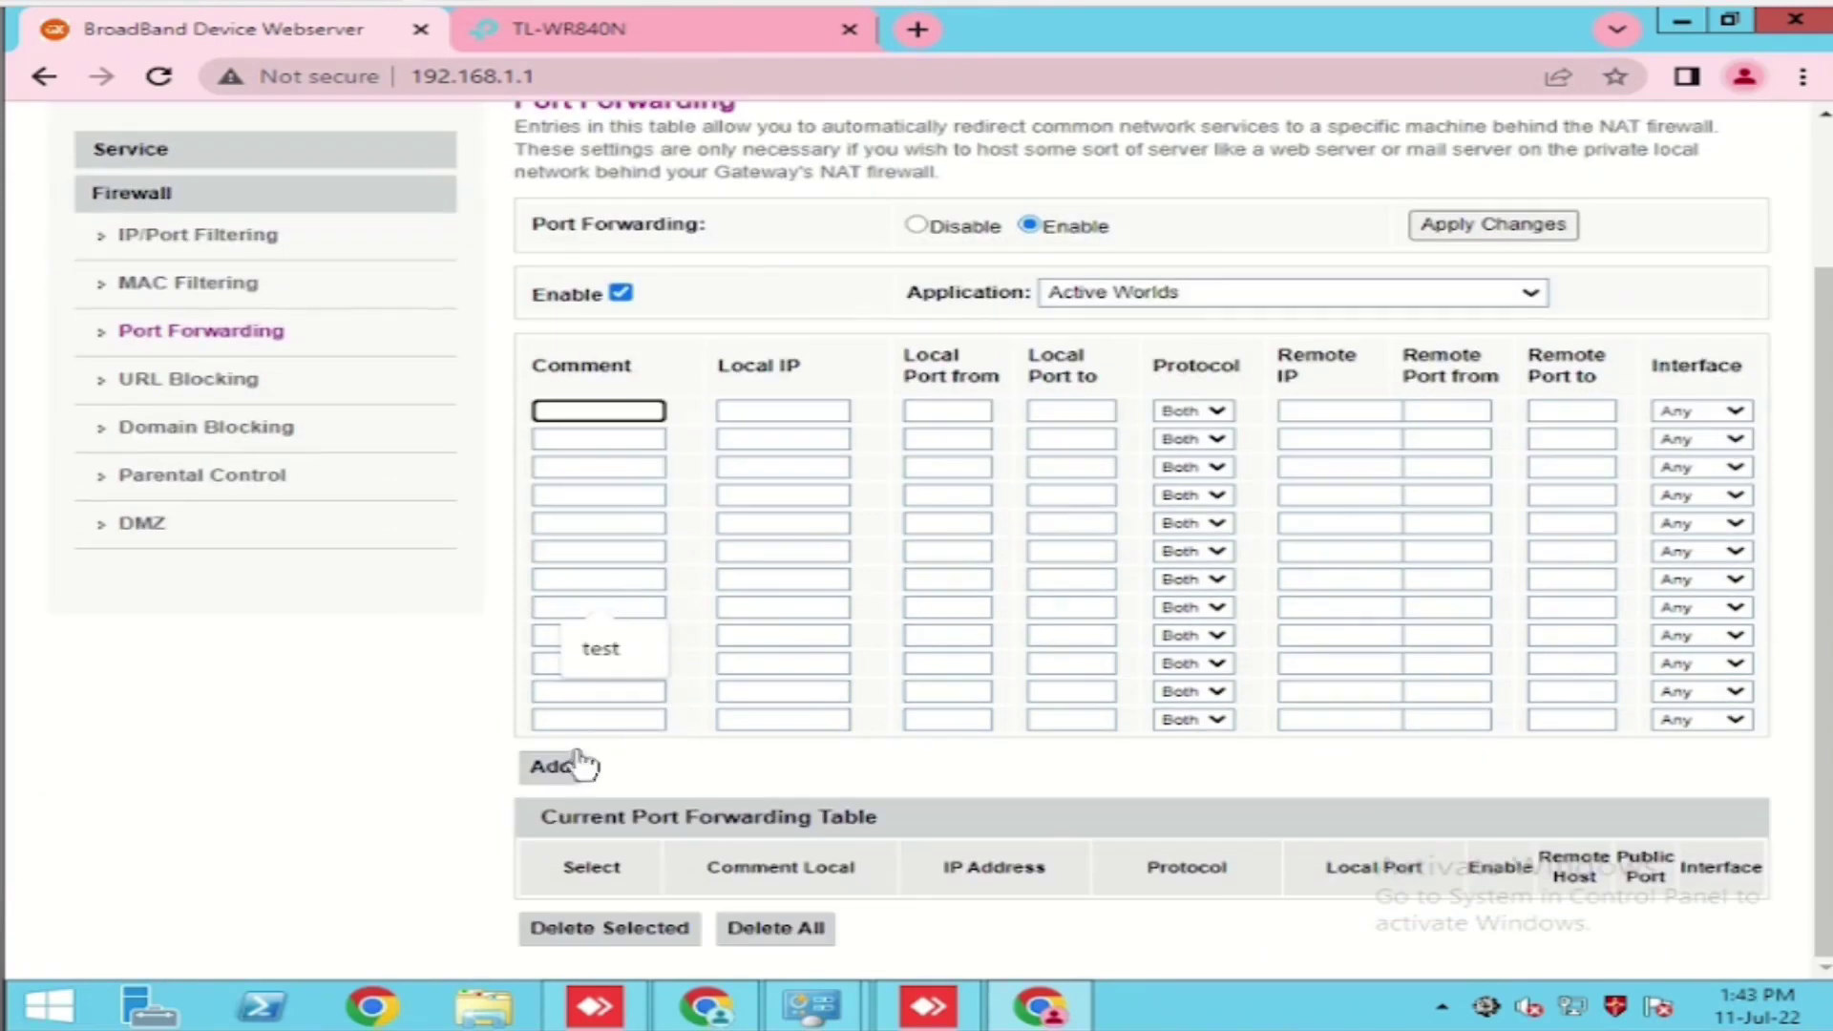
{"action": "left_click", "coordinate": [843, 720]}
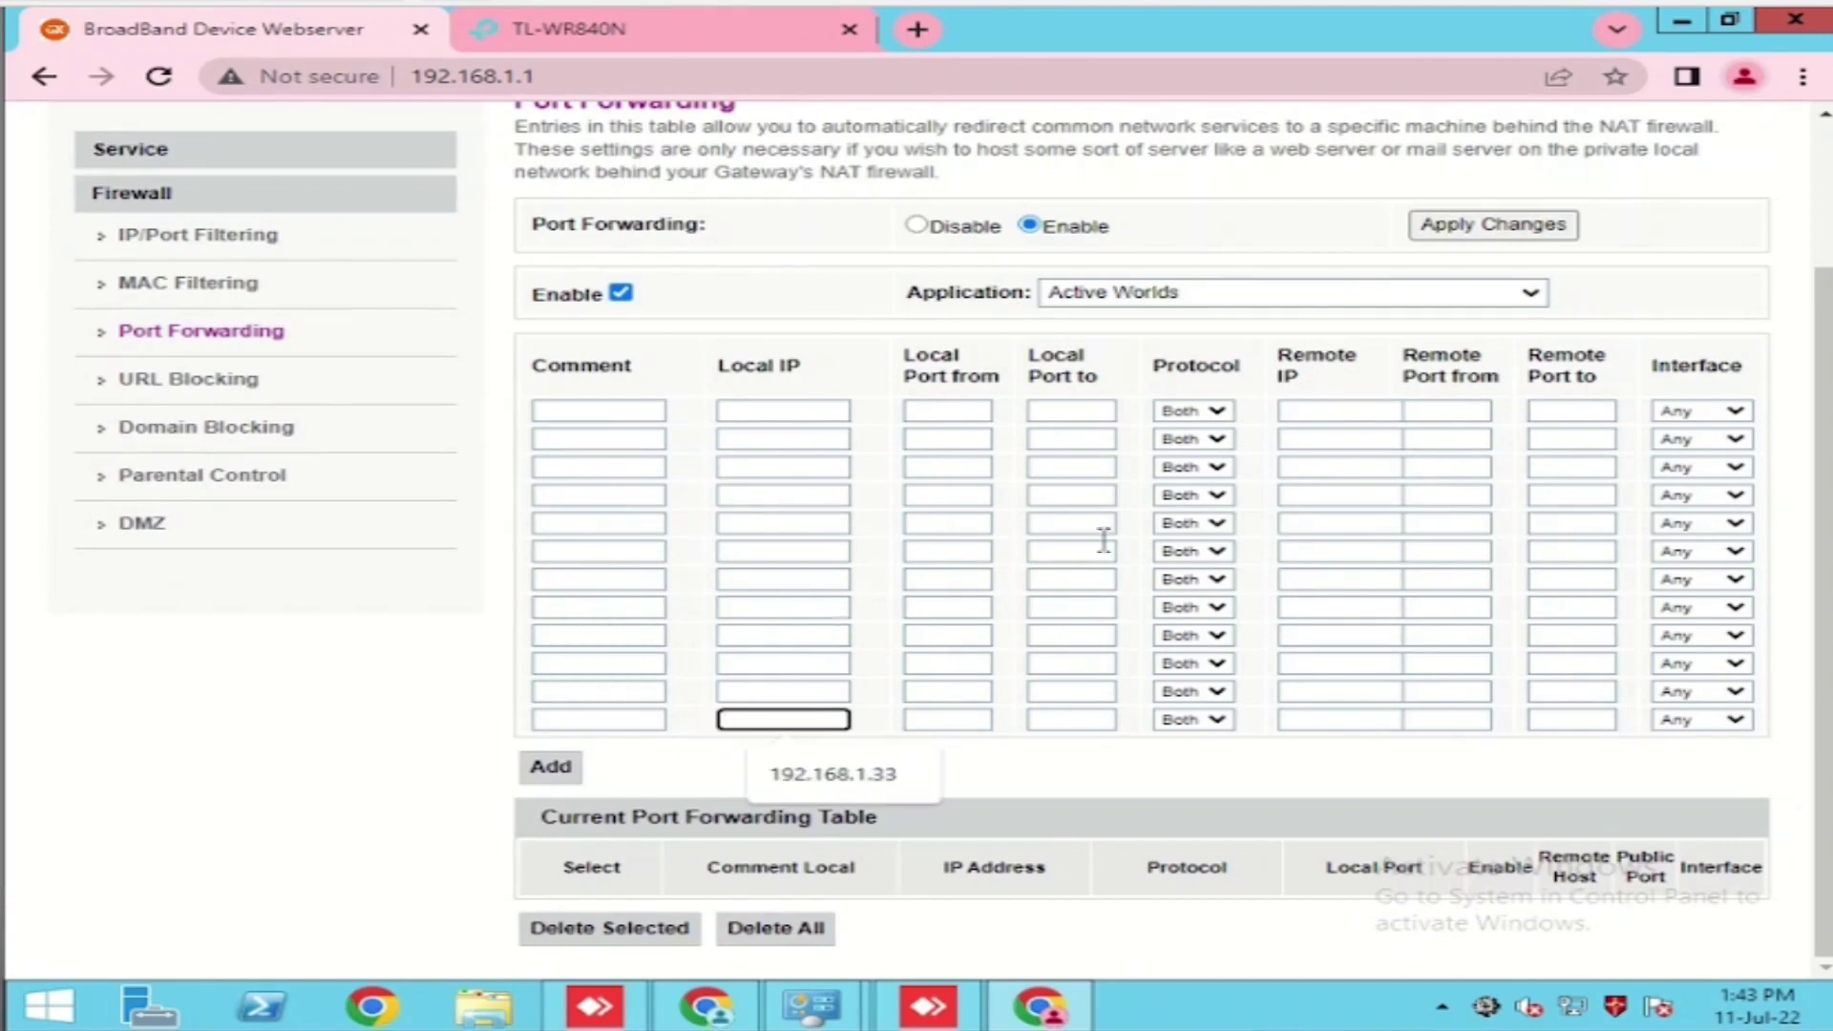
{"action": "left_click", "coordinate": [584, 410]}
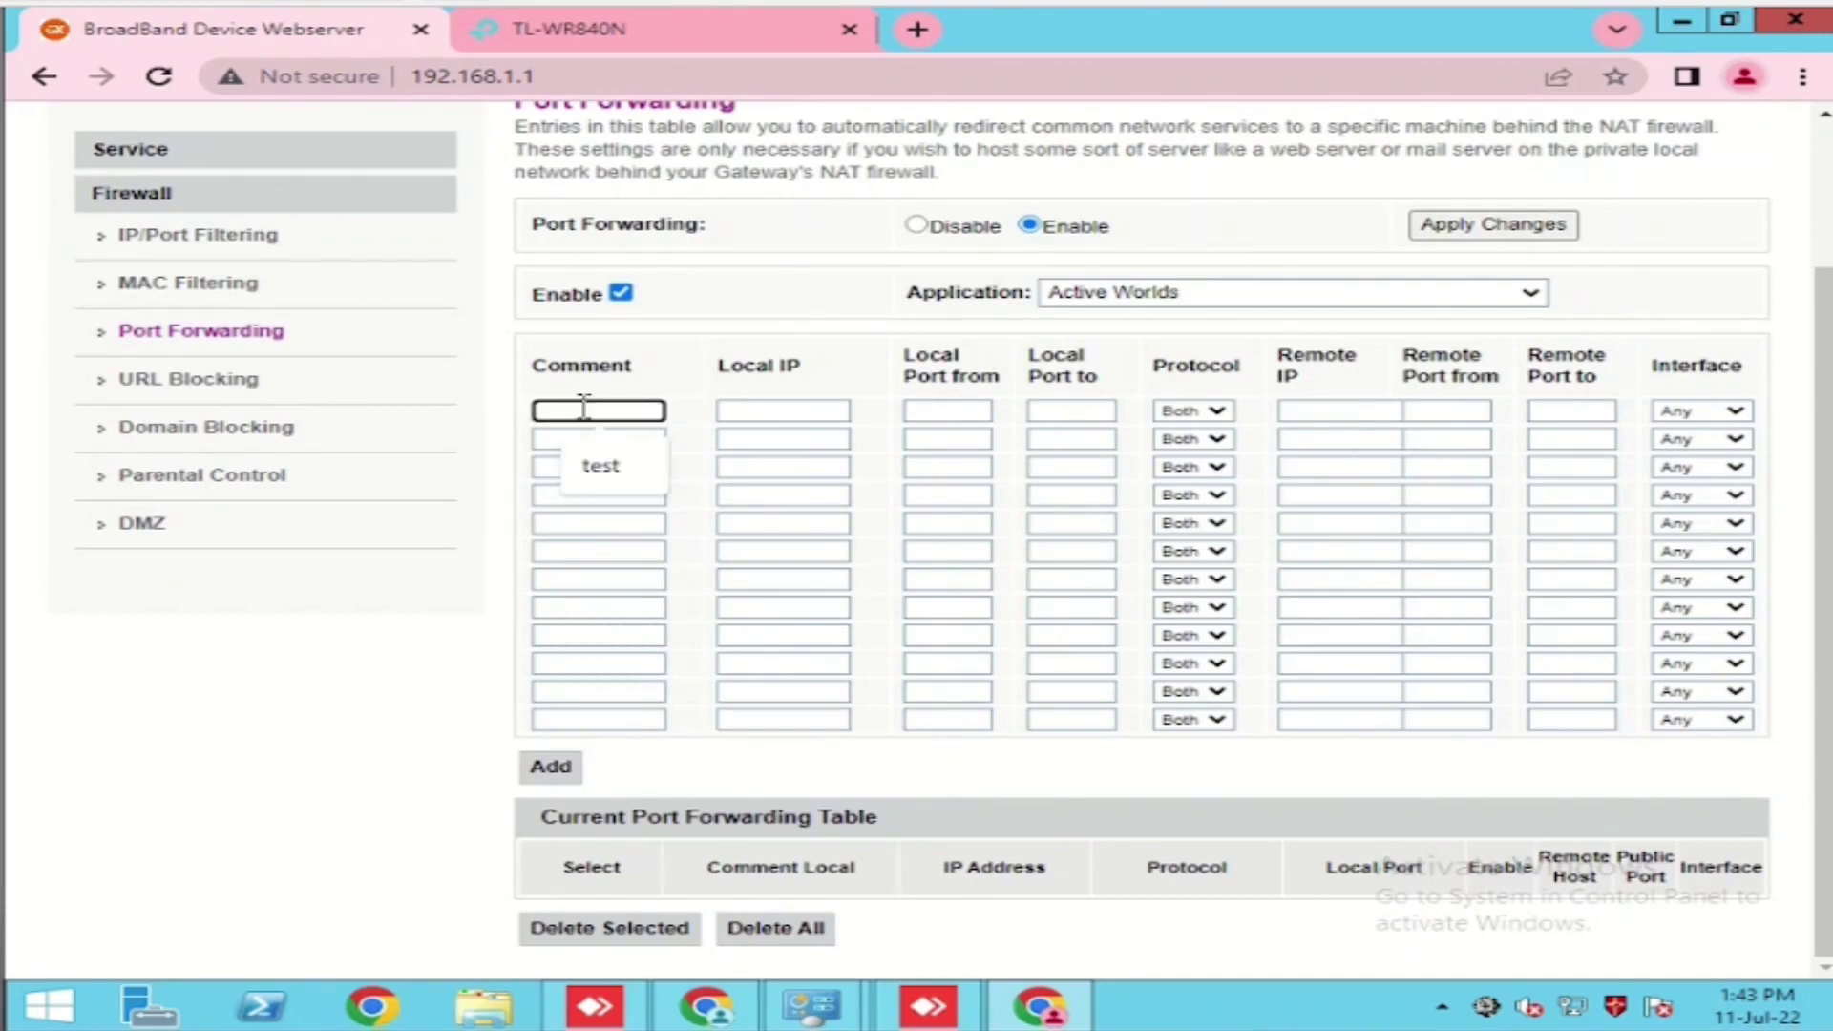
{"action": "left_click", "coordinate": [621, 464]}
{"action": "left_click", "coordinate": [800, 411]}
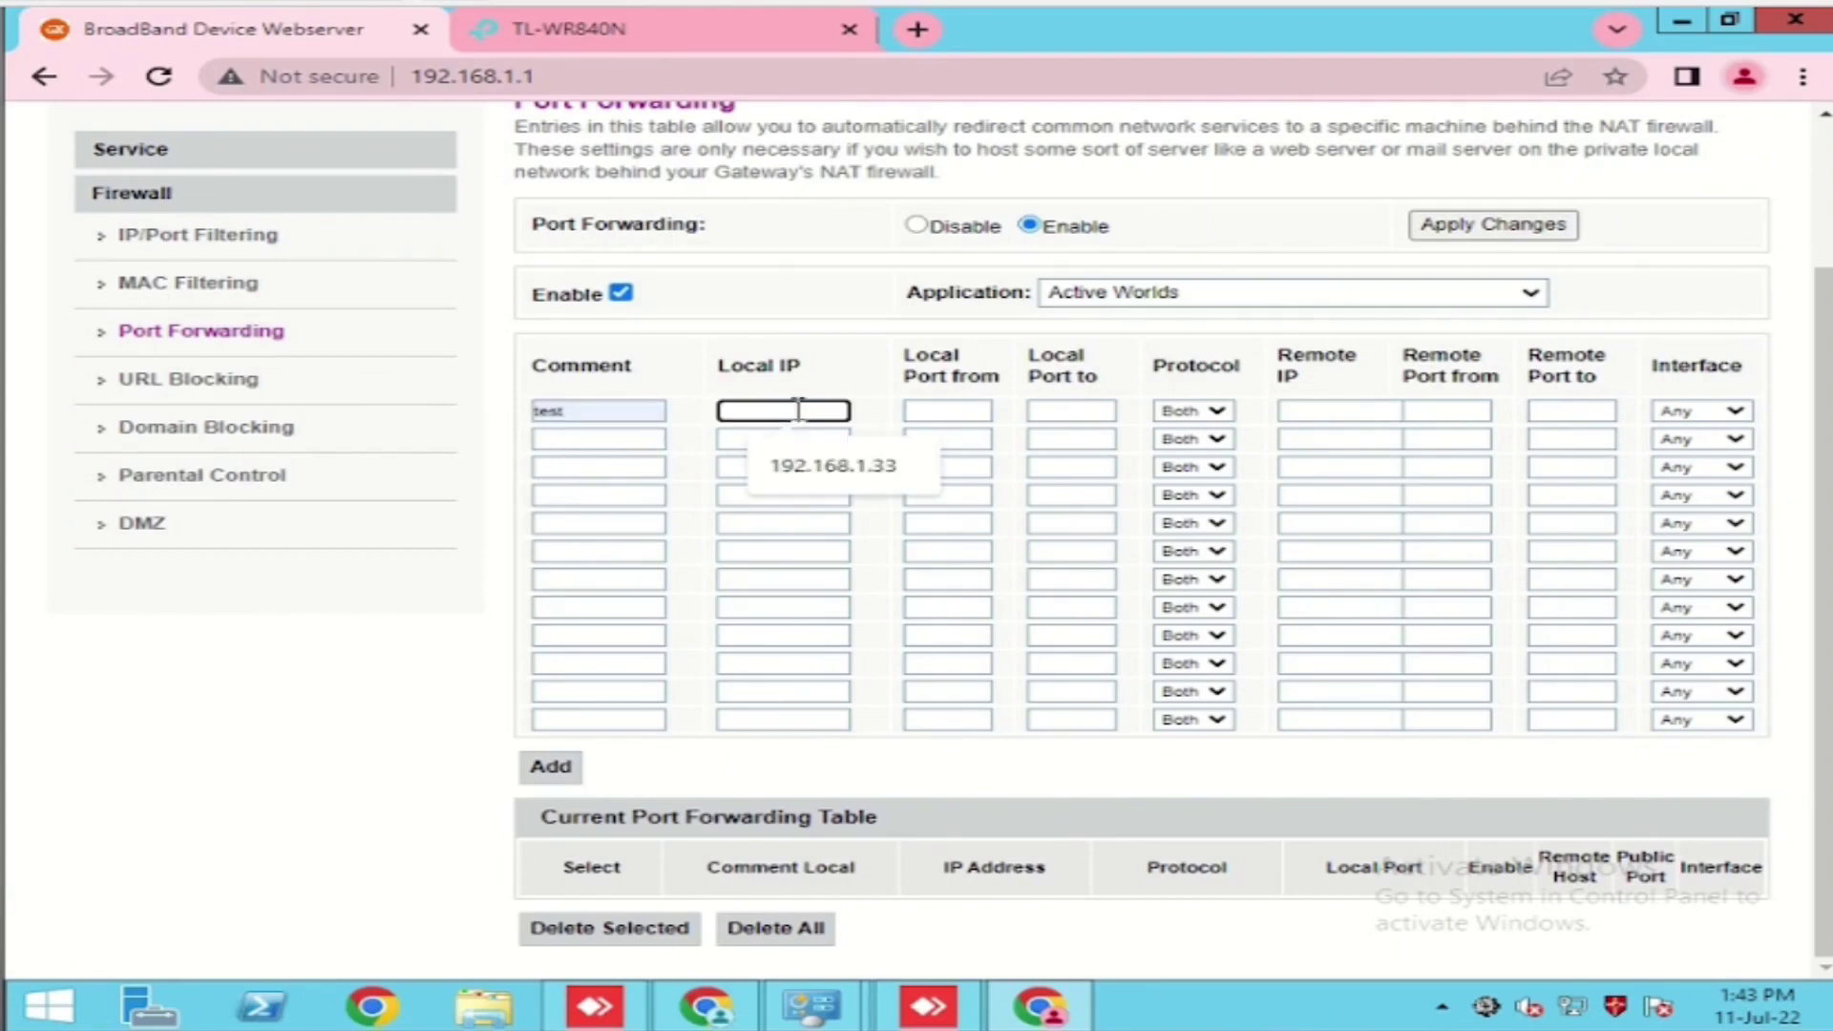
{"action": "left_click", "coordinate": [831, 464]}
- Set the rule's local port range to 444–444
{"action": "left_click", "coordinate": [958, 410]}
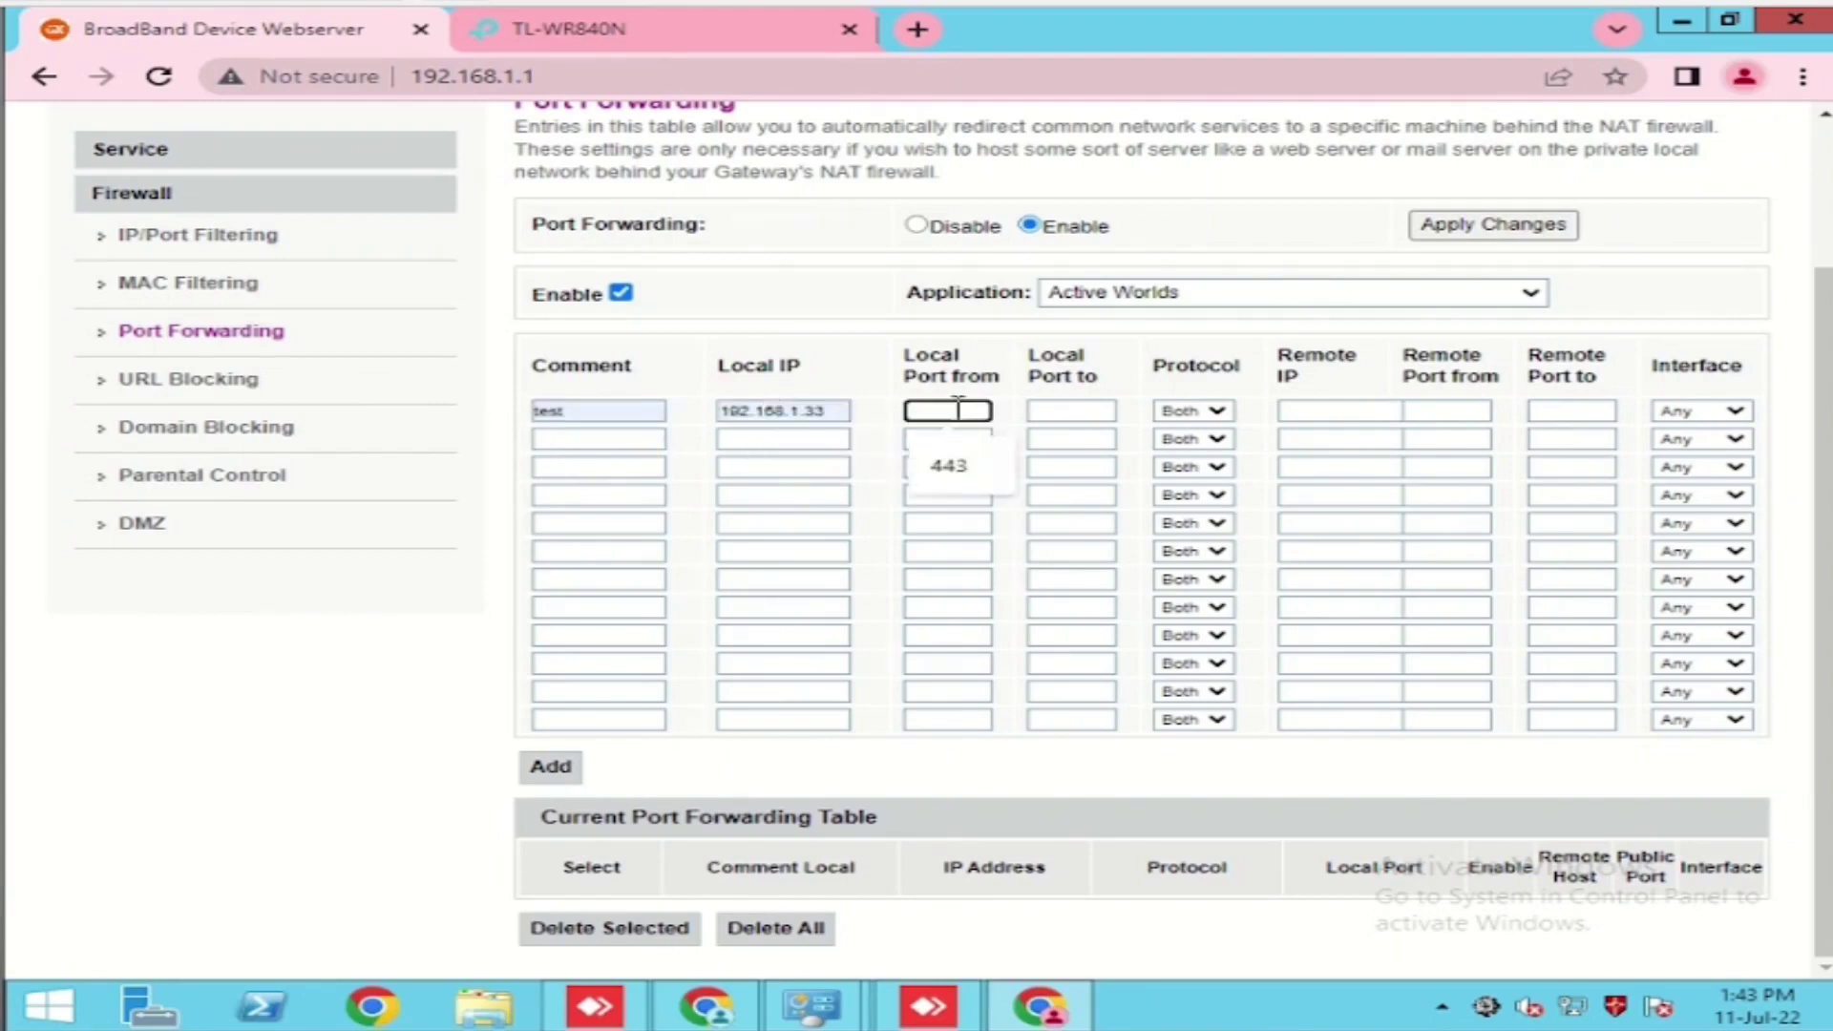
{"action": "left_click", "coordinate": [987, 461]}
{"action": "left_click", "coordinate": [1037, 413]}
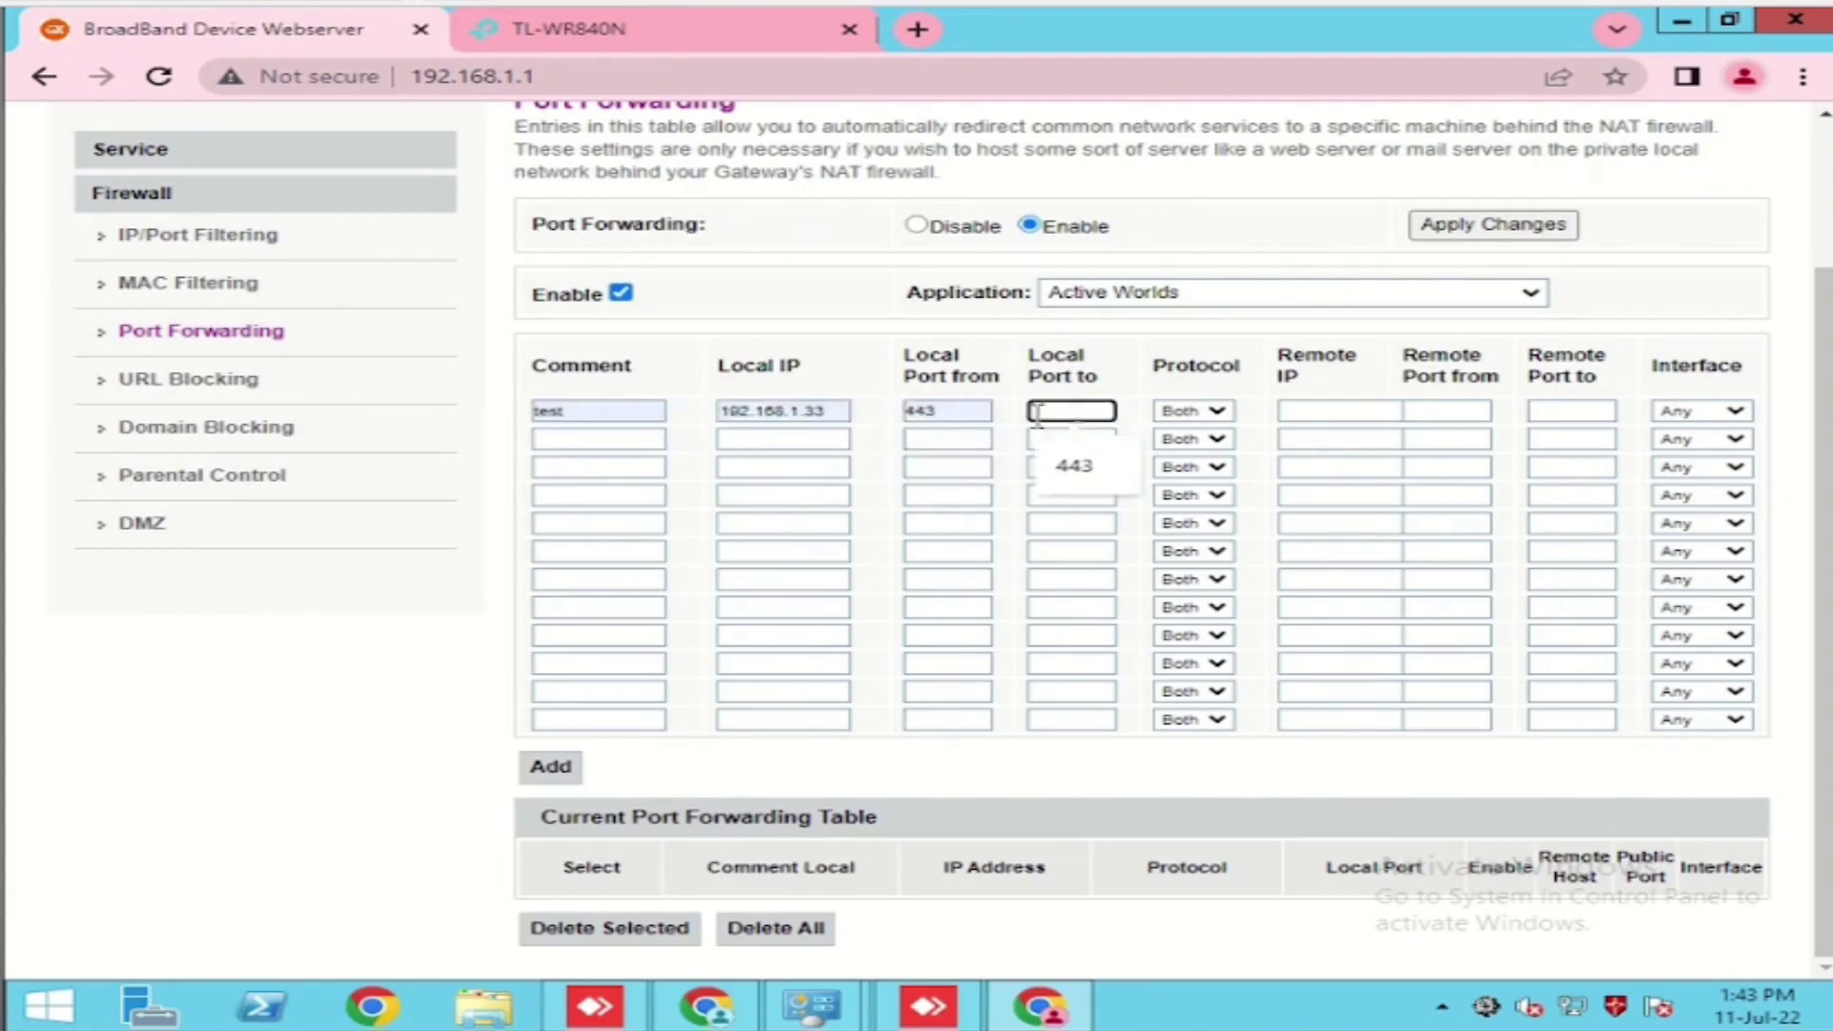
{"action": "left_click", "coordinate": [1060, 464]}
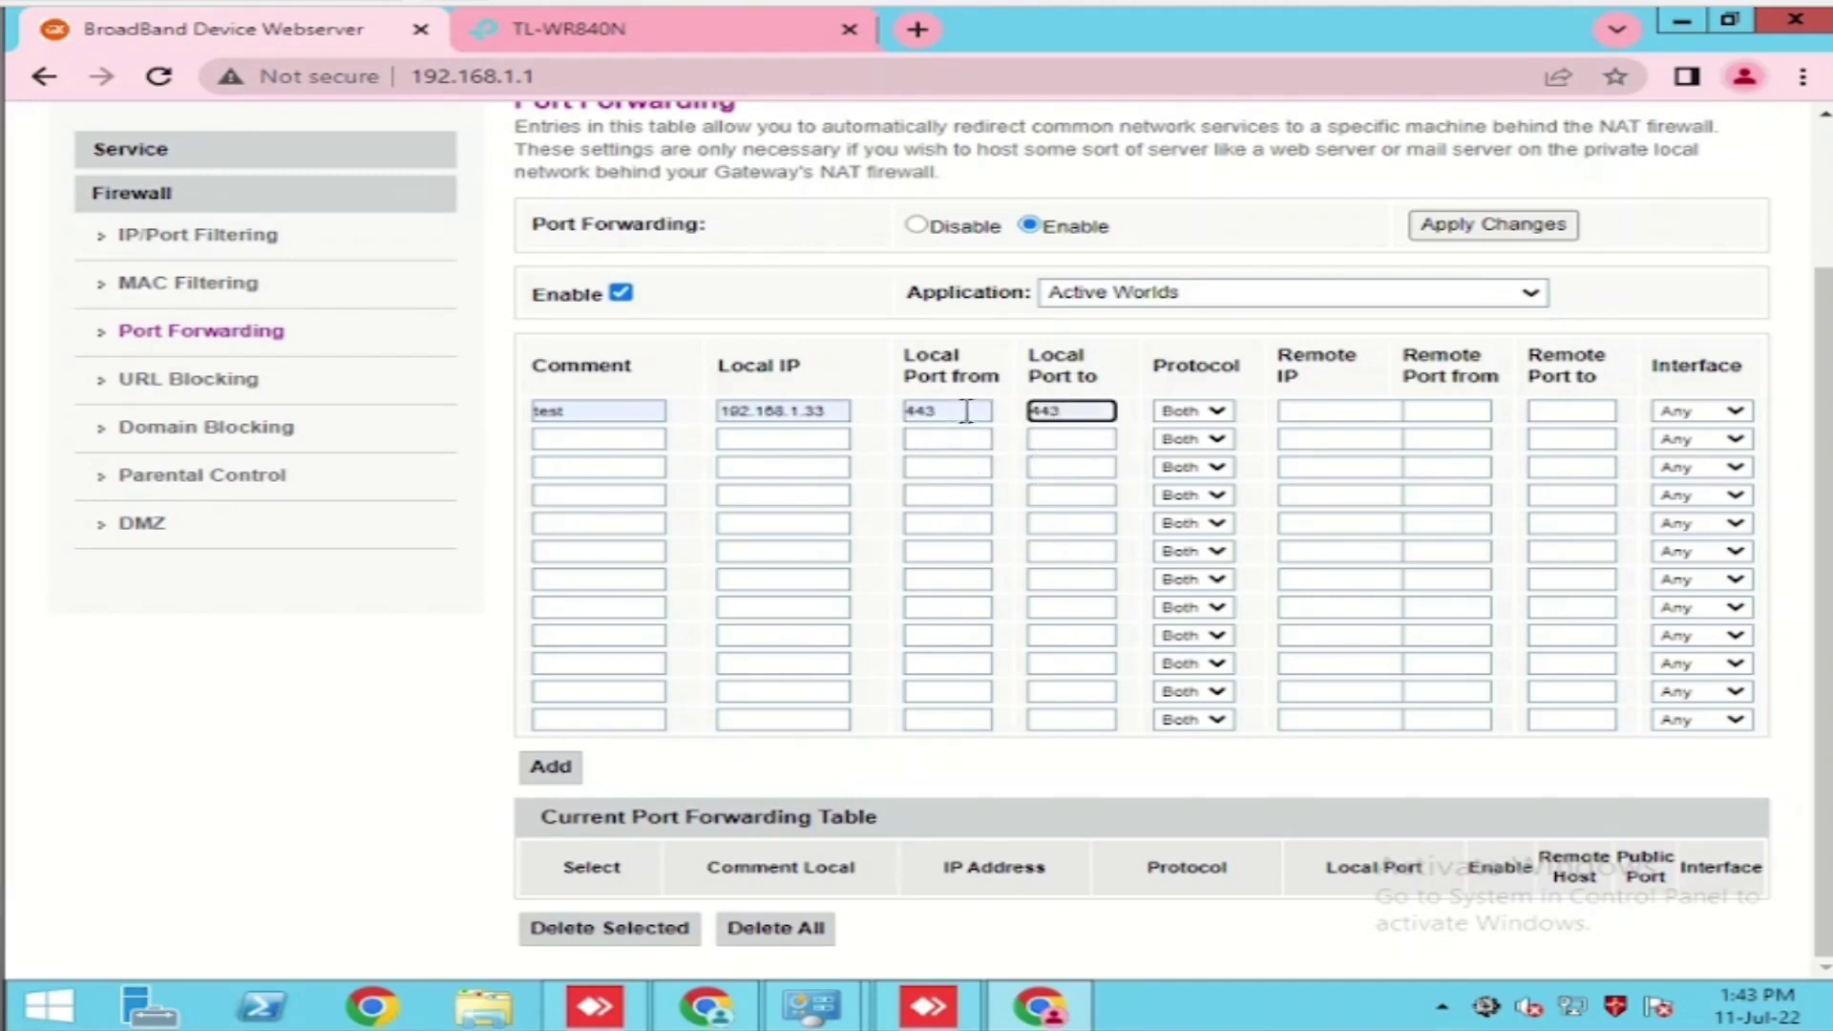
{"action": "left_click", "coordinate": [969, 410]}
{"action": "key", "text": "BackSpace"}
{"action": "type", "text": "4"}
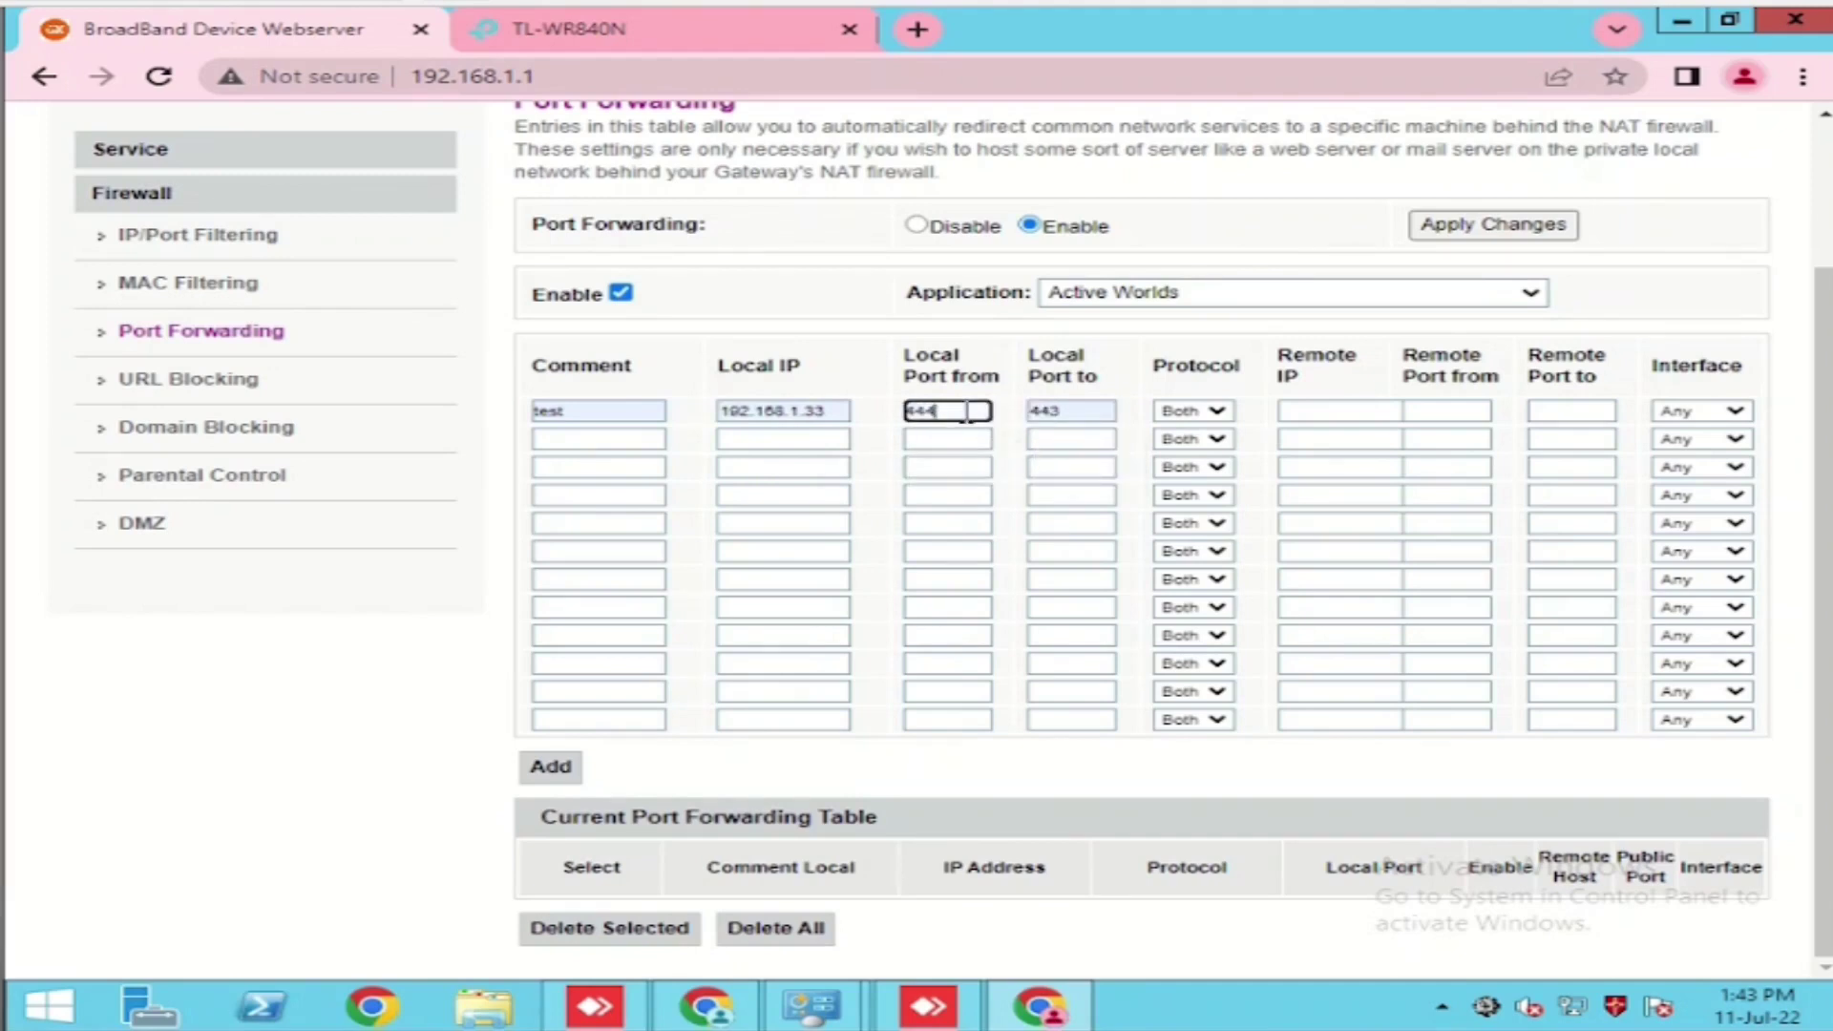
{"action": "left_click", "coordinate": [1085, 410]}
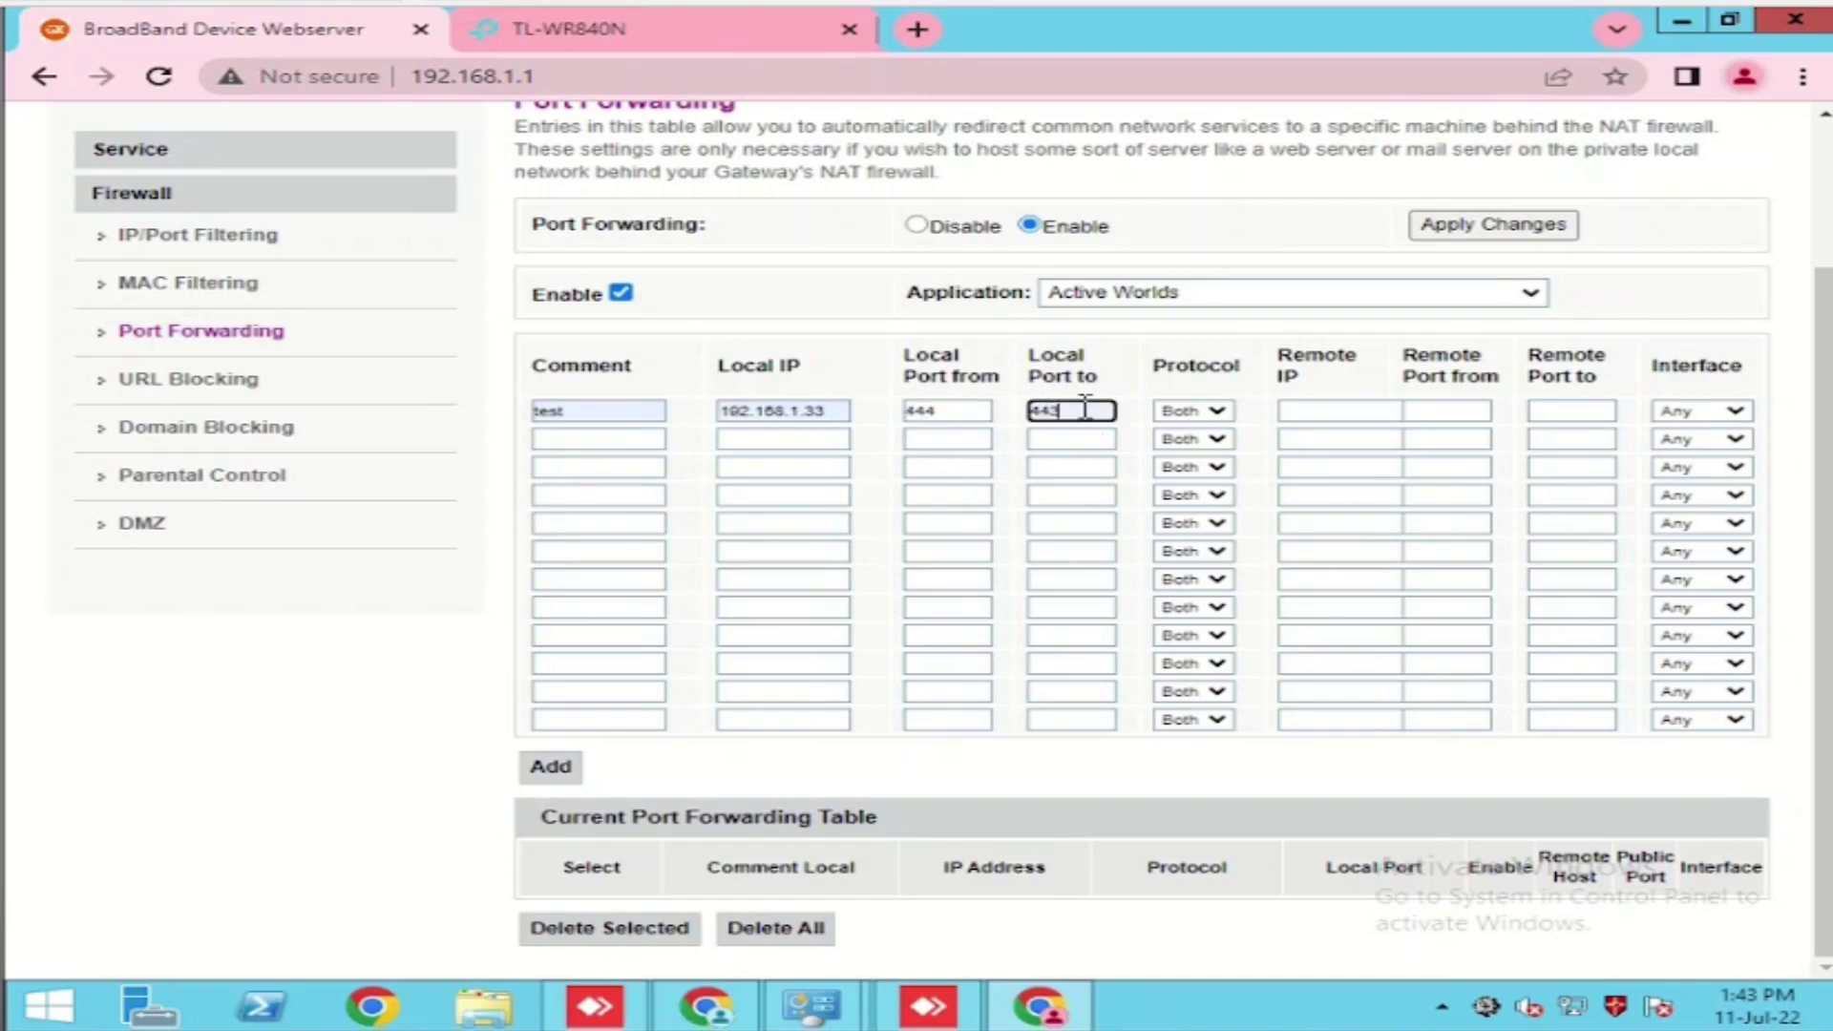
{"action": "key", "text": "BackSpace"}
{"action": "type", "text": "4"}
- Set protocol TCP, remote ports 444–444, and interface Any
{"action": "key", "text": "Tab"}
{"action": "key", "text": "t"}
{"action": "left_click", "coordinate": [1449, 413]}
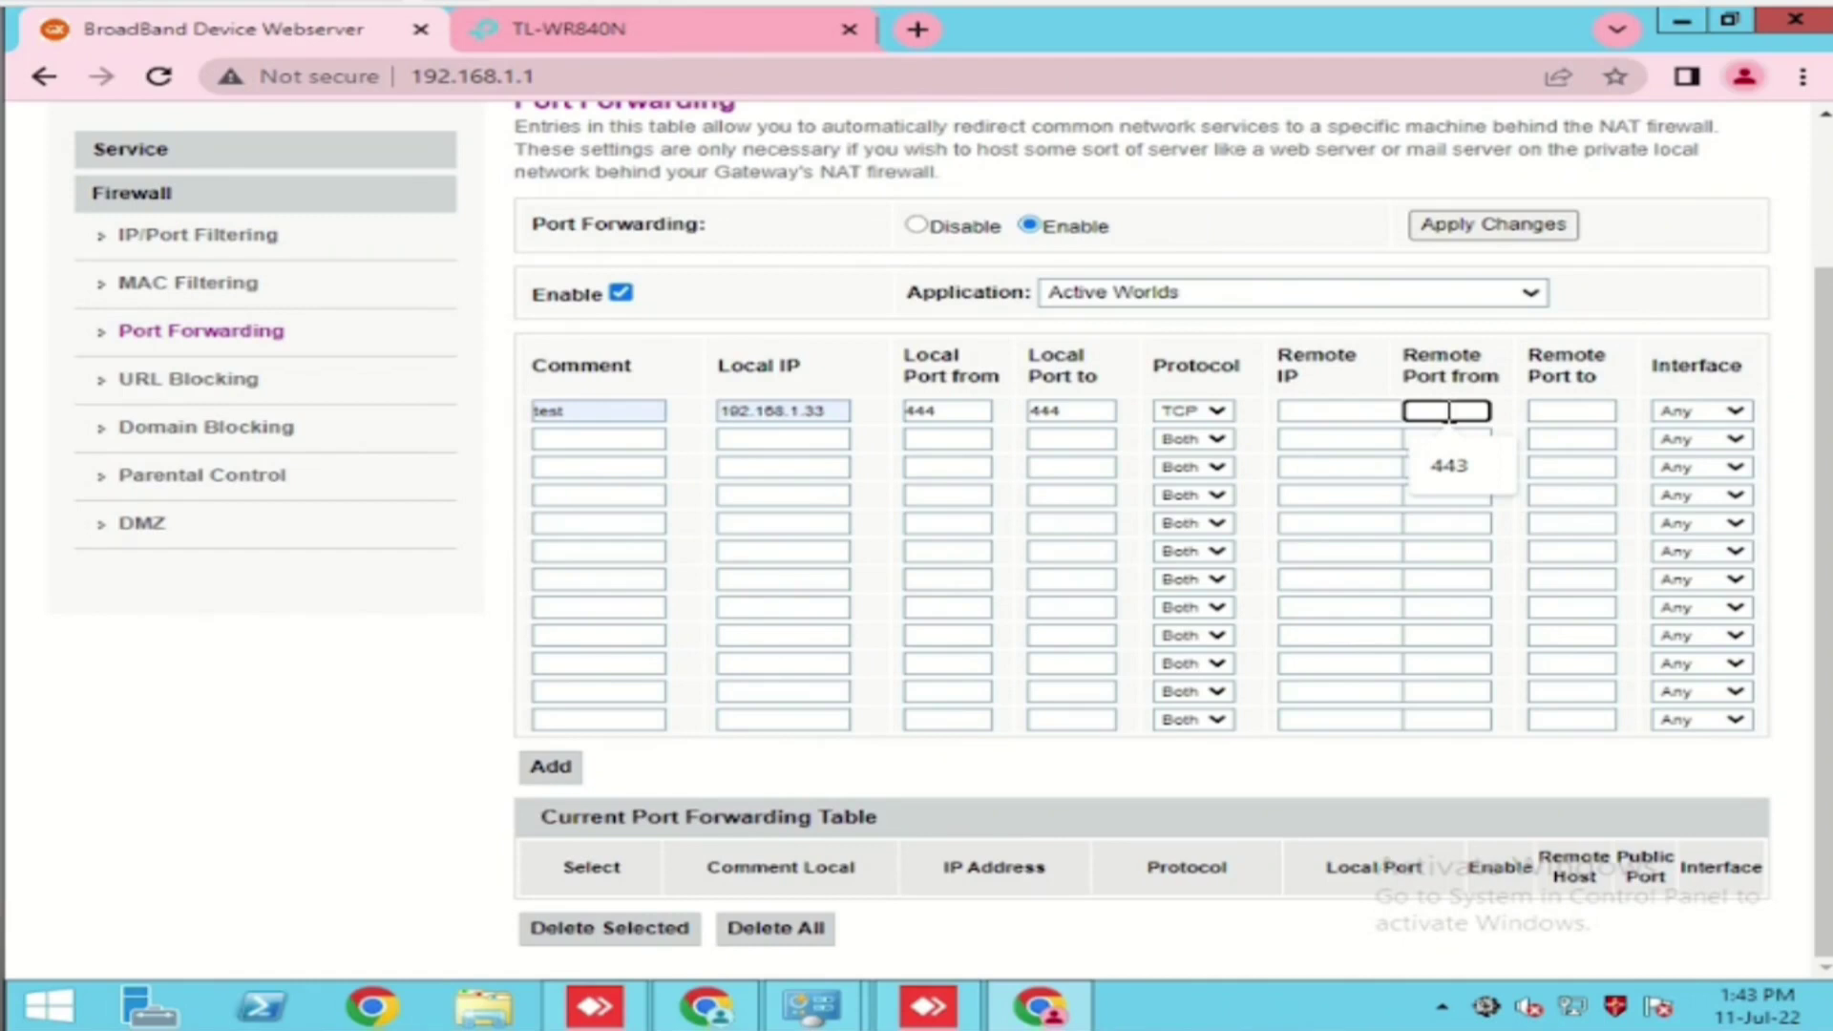
{"action": "left_click", "coordinate": [1454, 468]}
{"action": "key", "text": "BackSpace"}
{"action": "type", "text": "4"}
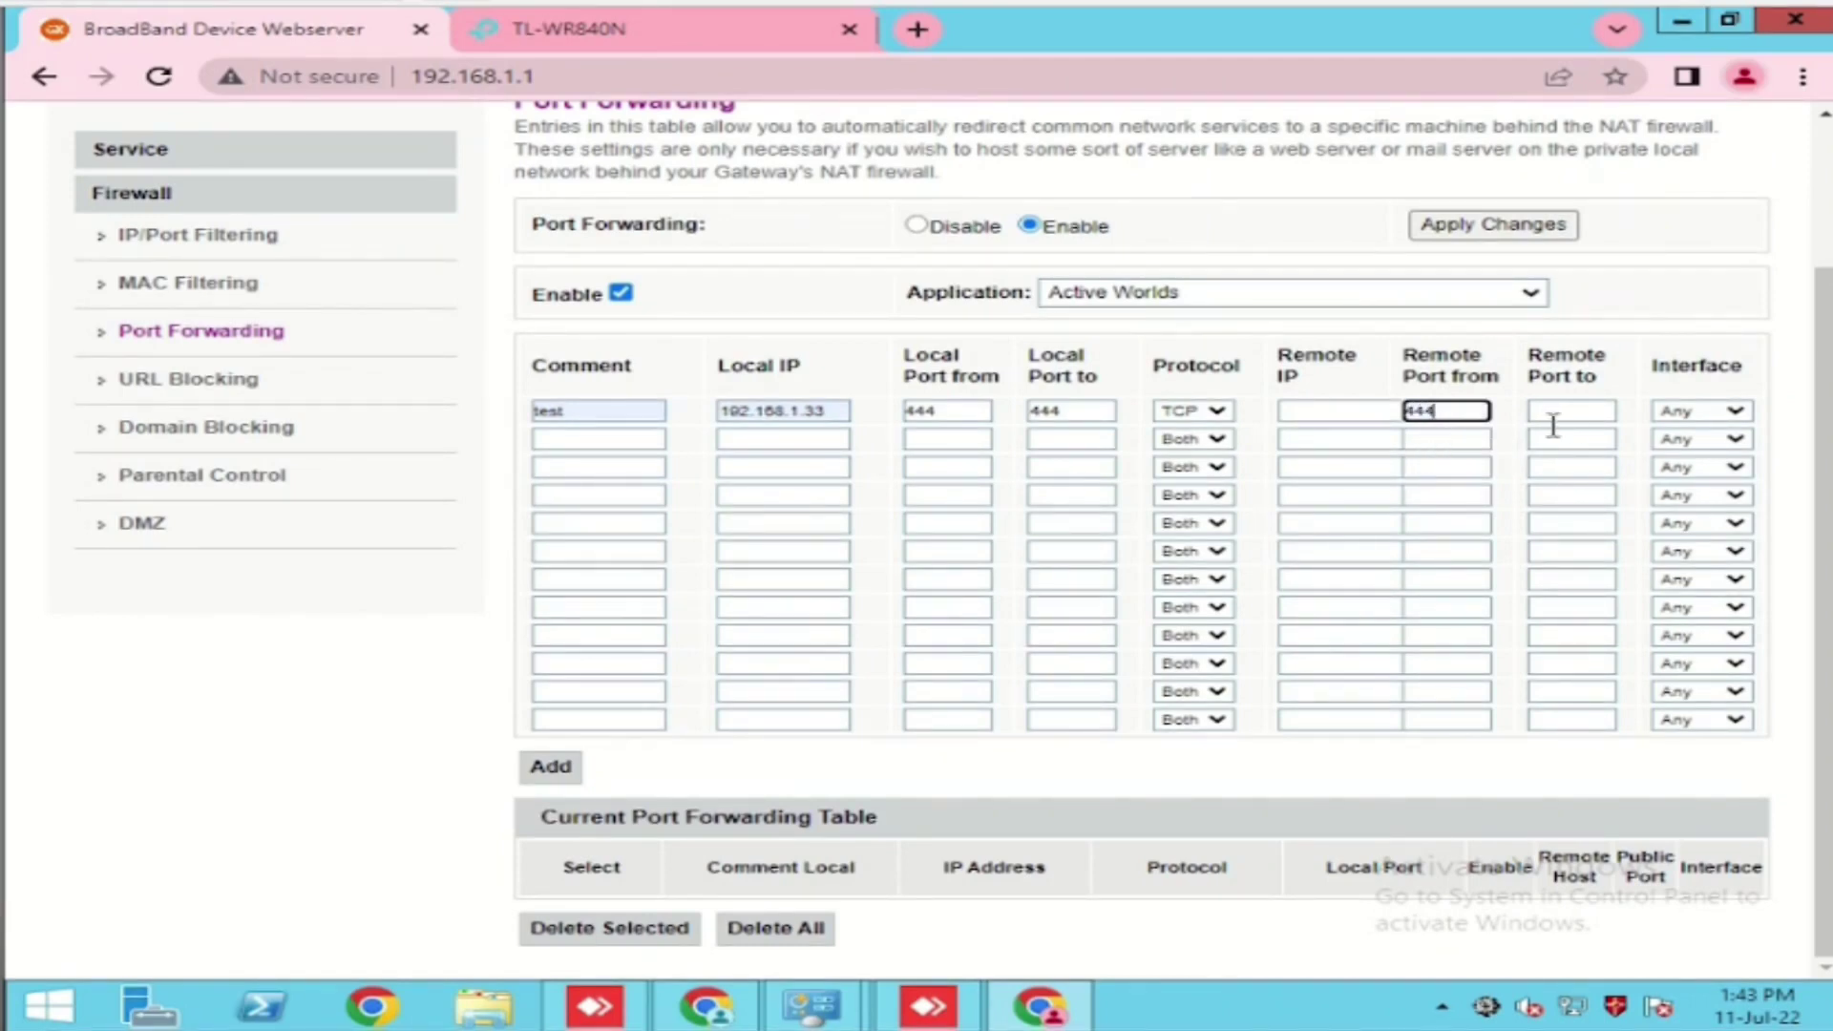
{"action": "left_click", "coordinate": [1559, 414]}
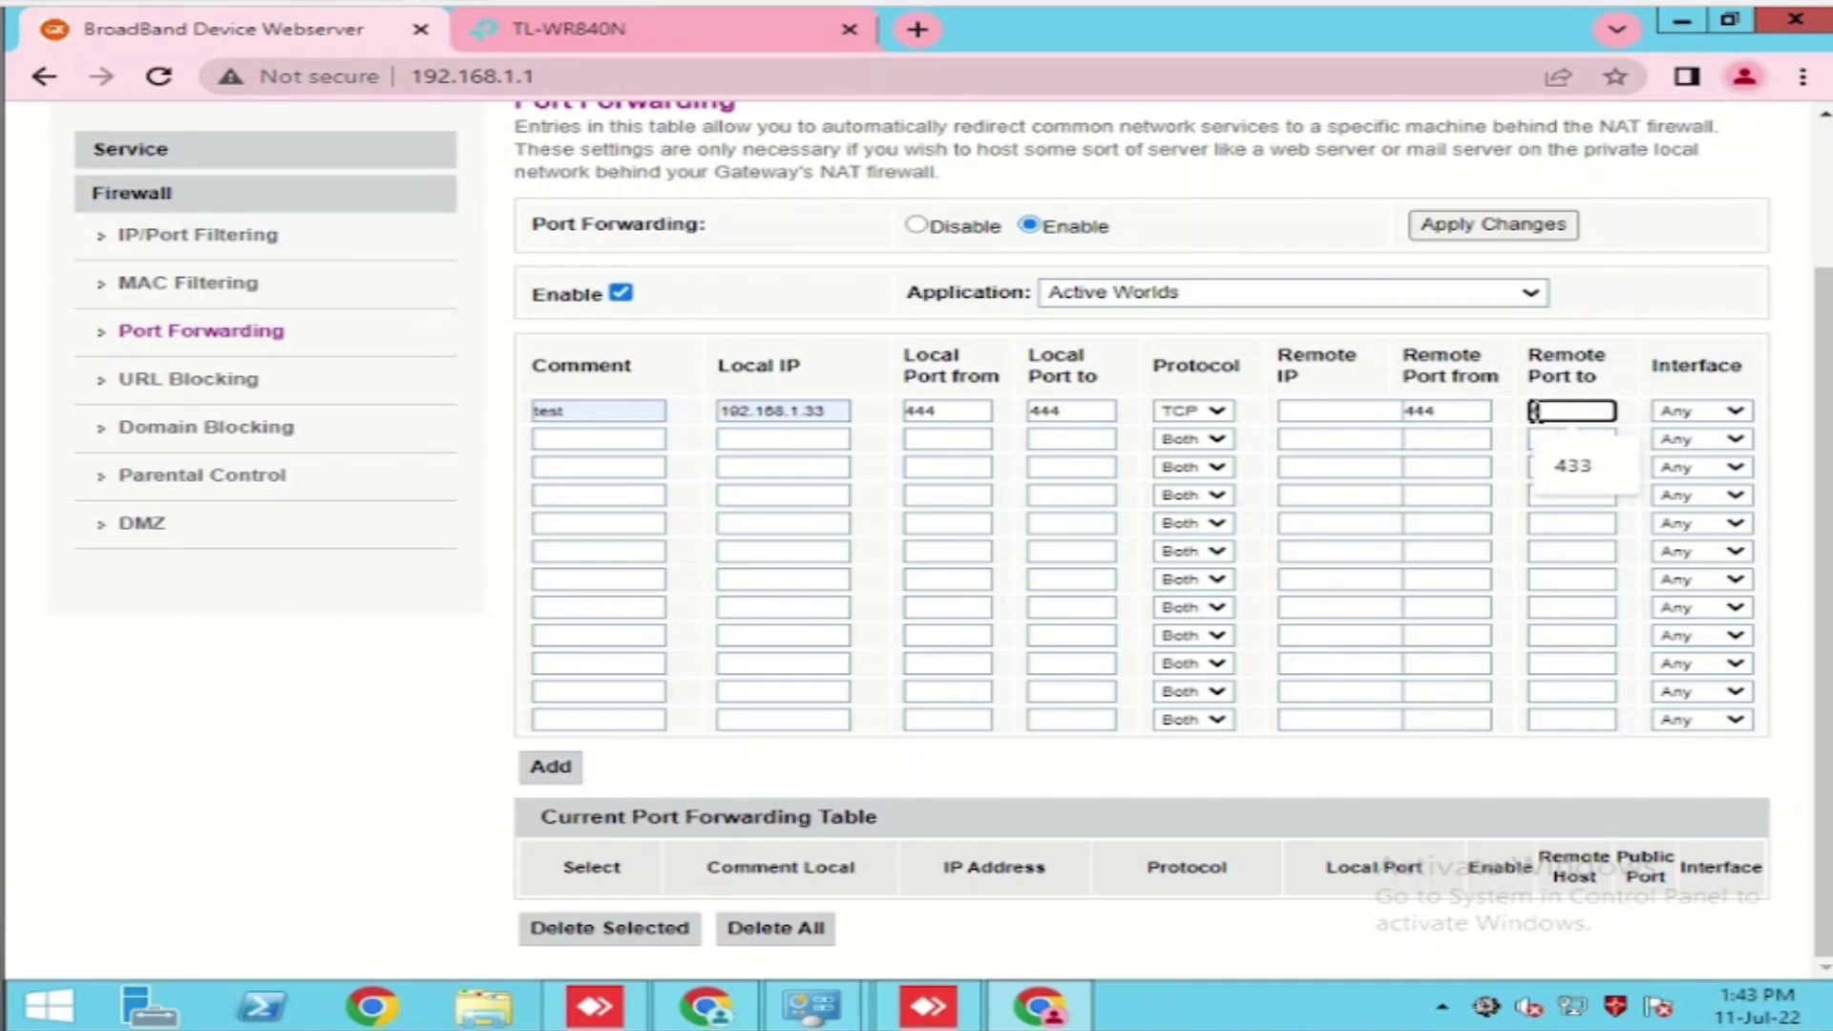
{"action": "type", "text": "444"}
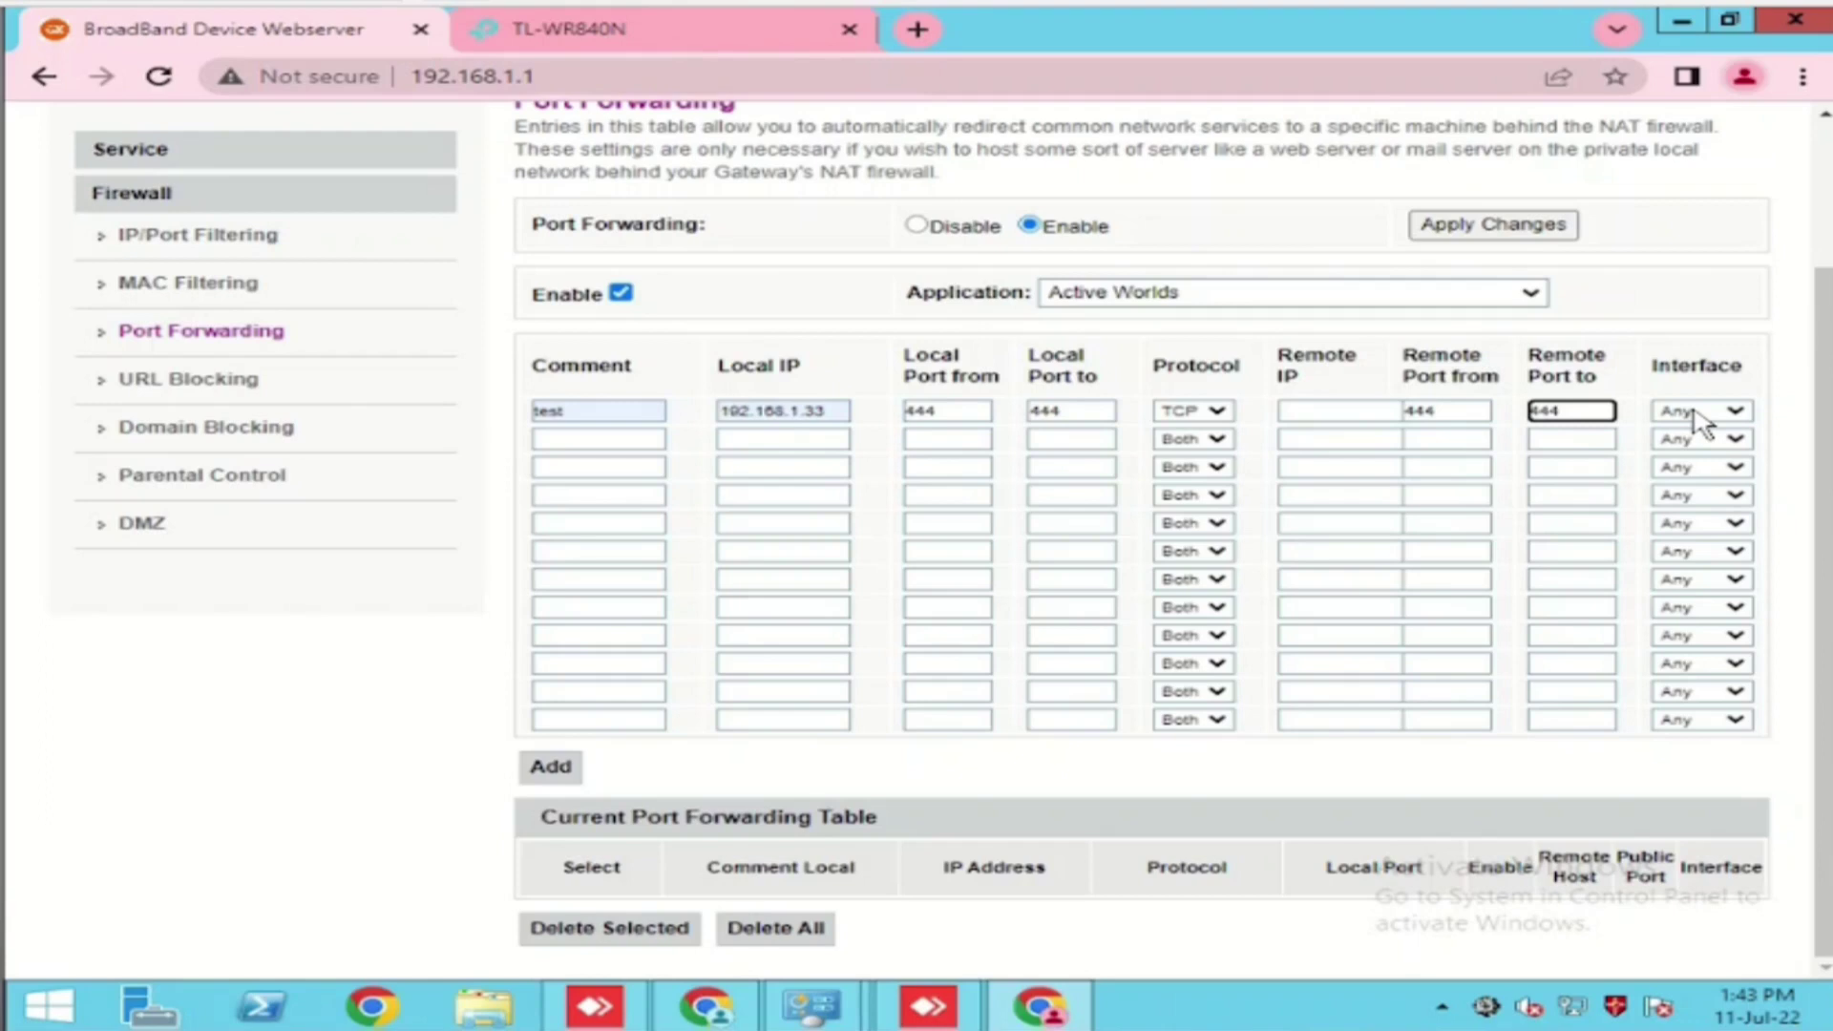
{"action": "left_click", "coordinate": [1700, 413]}
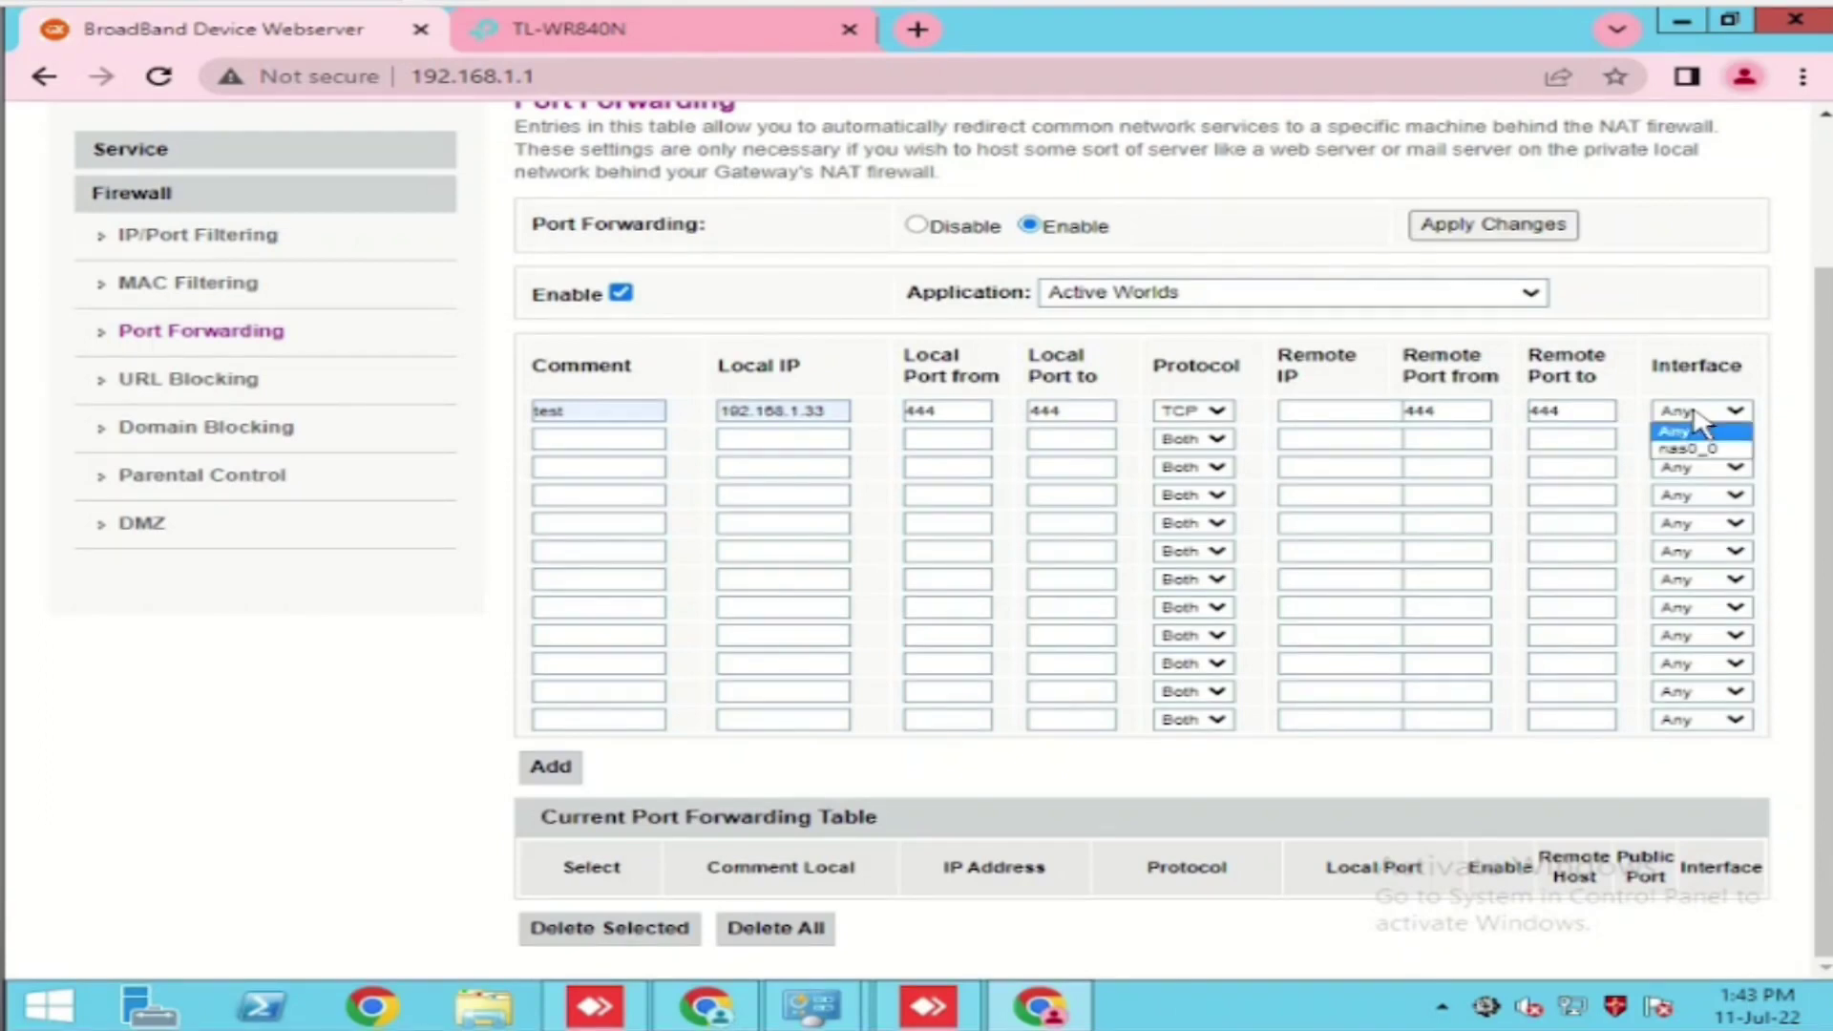
{"action": "left_click", "coordinate": [1691, 431]}
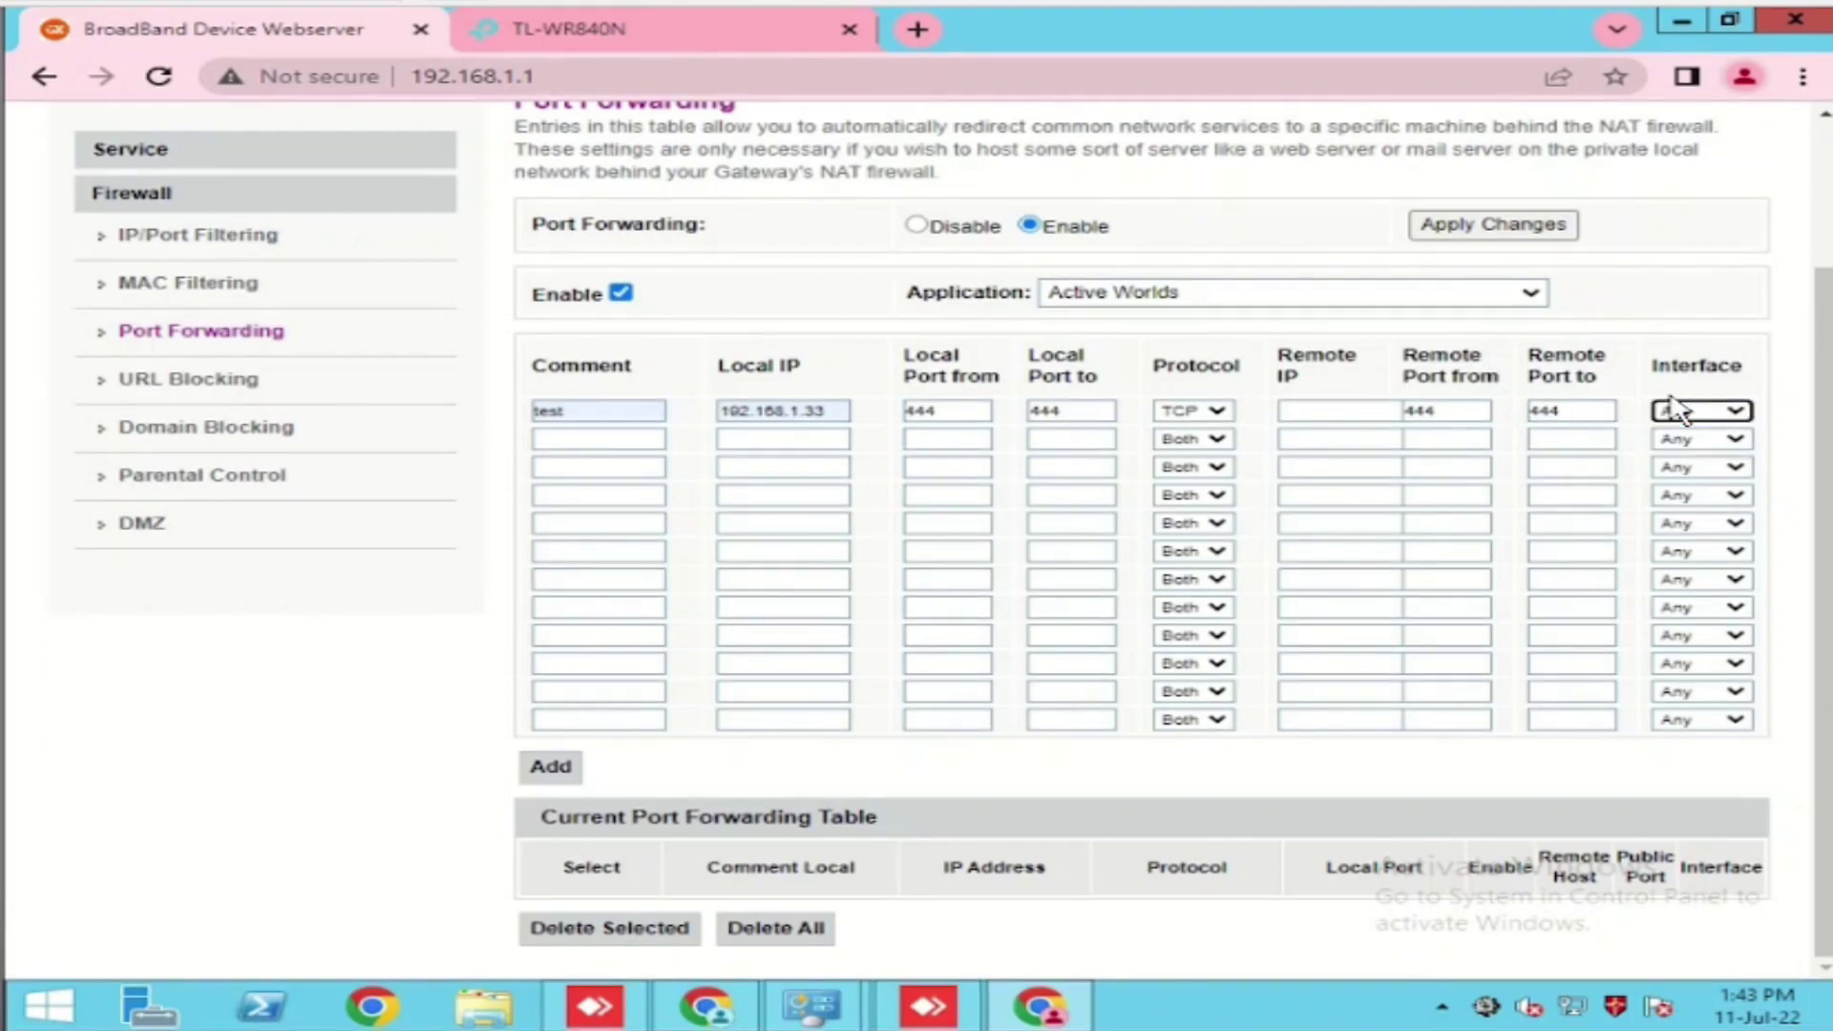
- Add the test rule to the table and apply the changes
{"action": "left_click", "coordinate": [554, 771]}
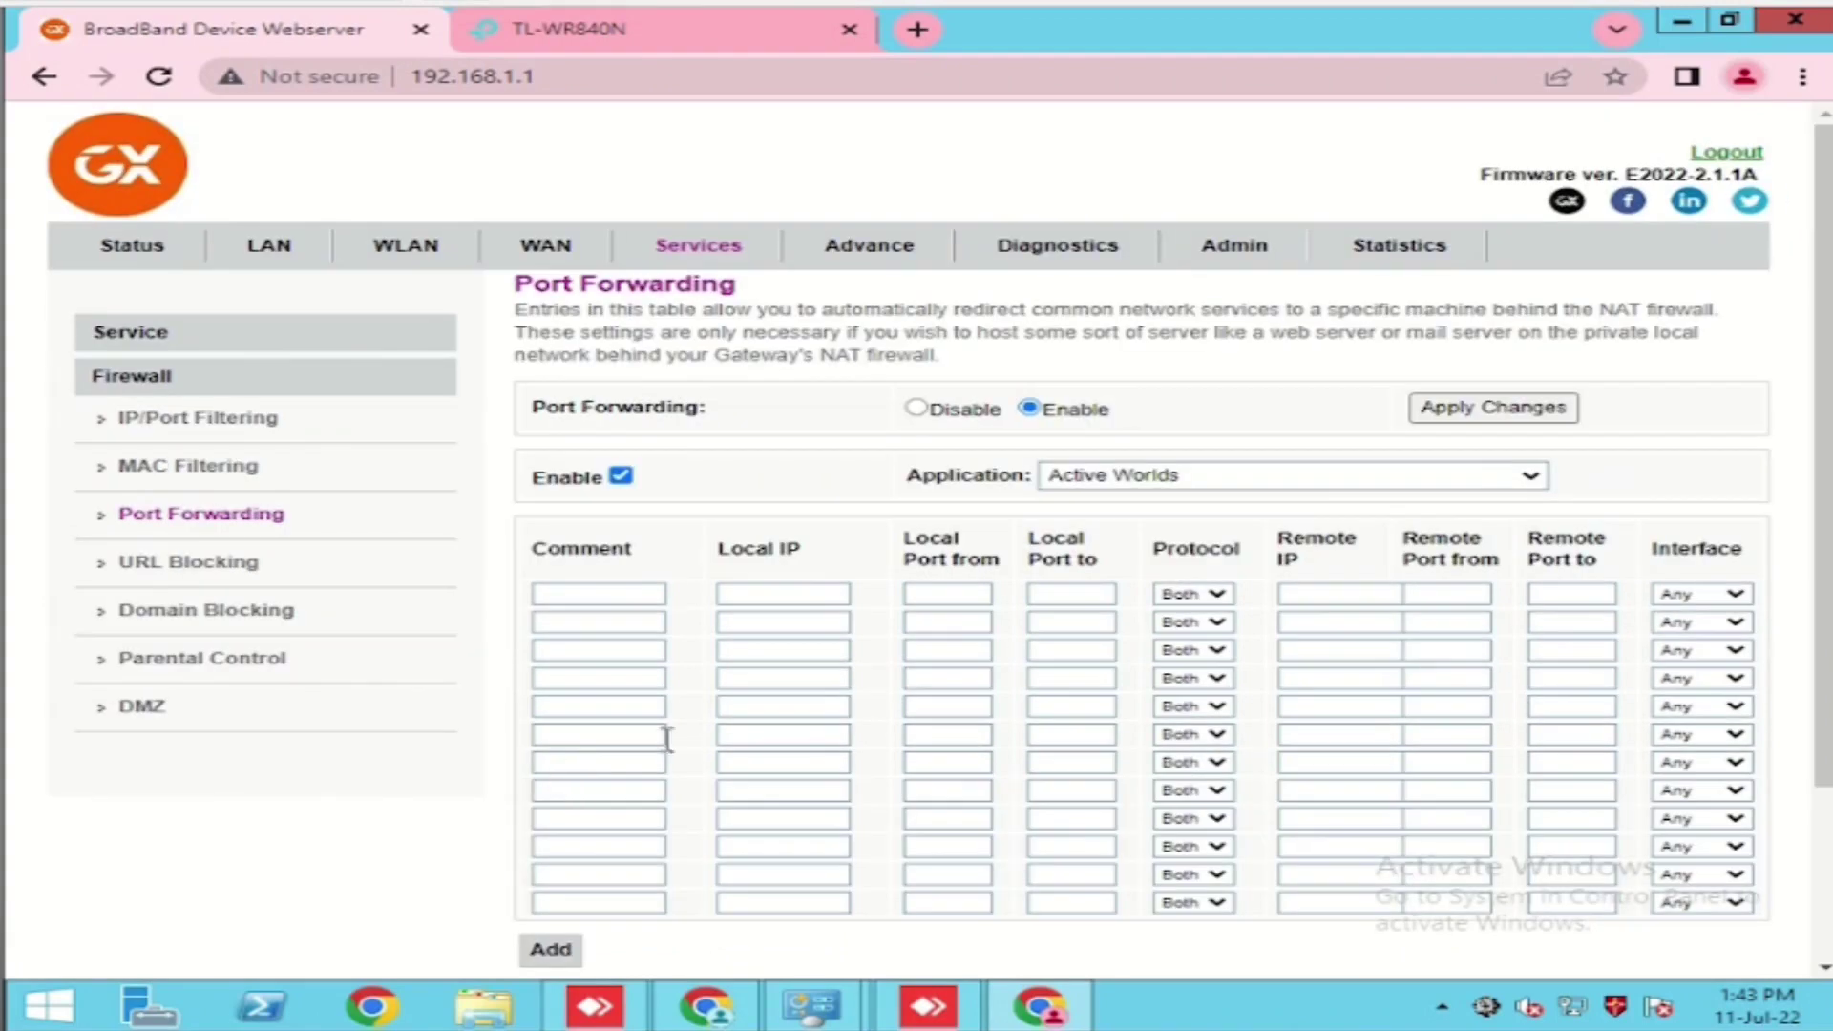
{"action": "scroll", "coordinate": [670, 738], "scroll_direction": "down", "scroll_amount": 2}
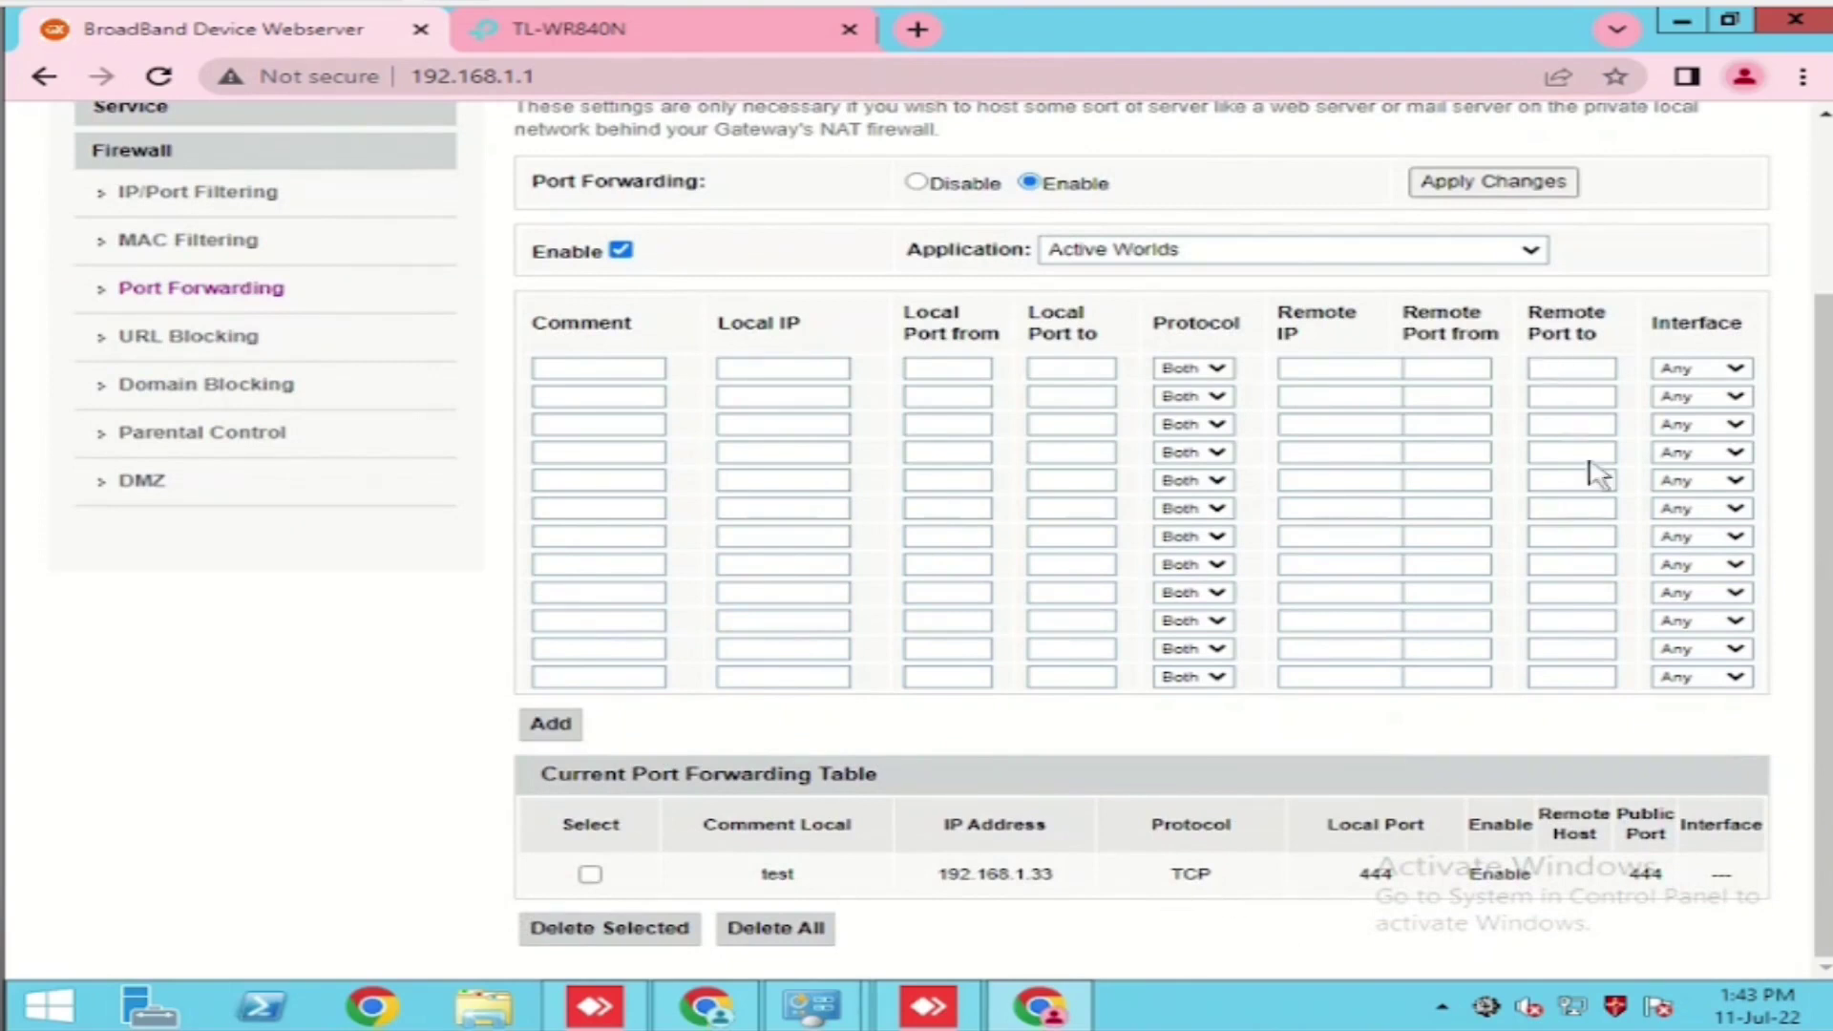
{"action": "left_click", "coordinate": [1493, 188]}
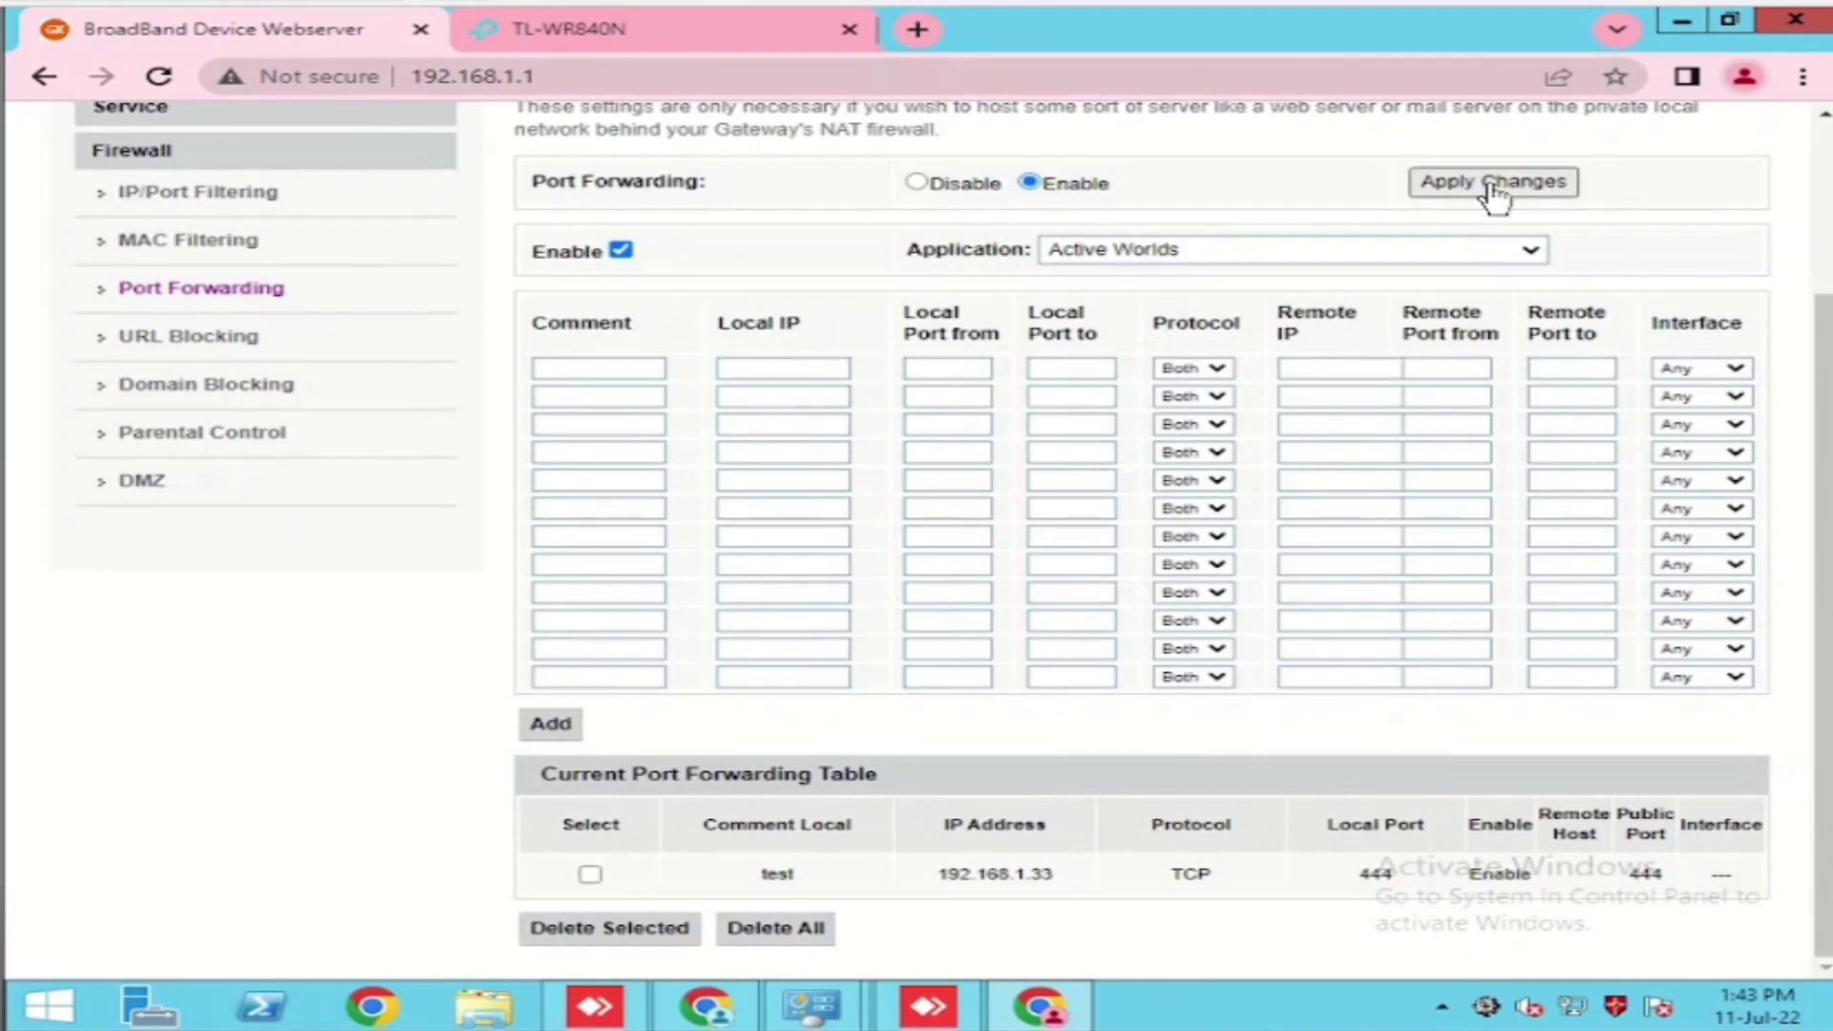
- Select the test rule, delete it, and confirm the deletion
{"action": "left_click", "coordinate": [590, 874]}
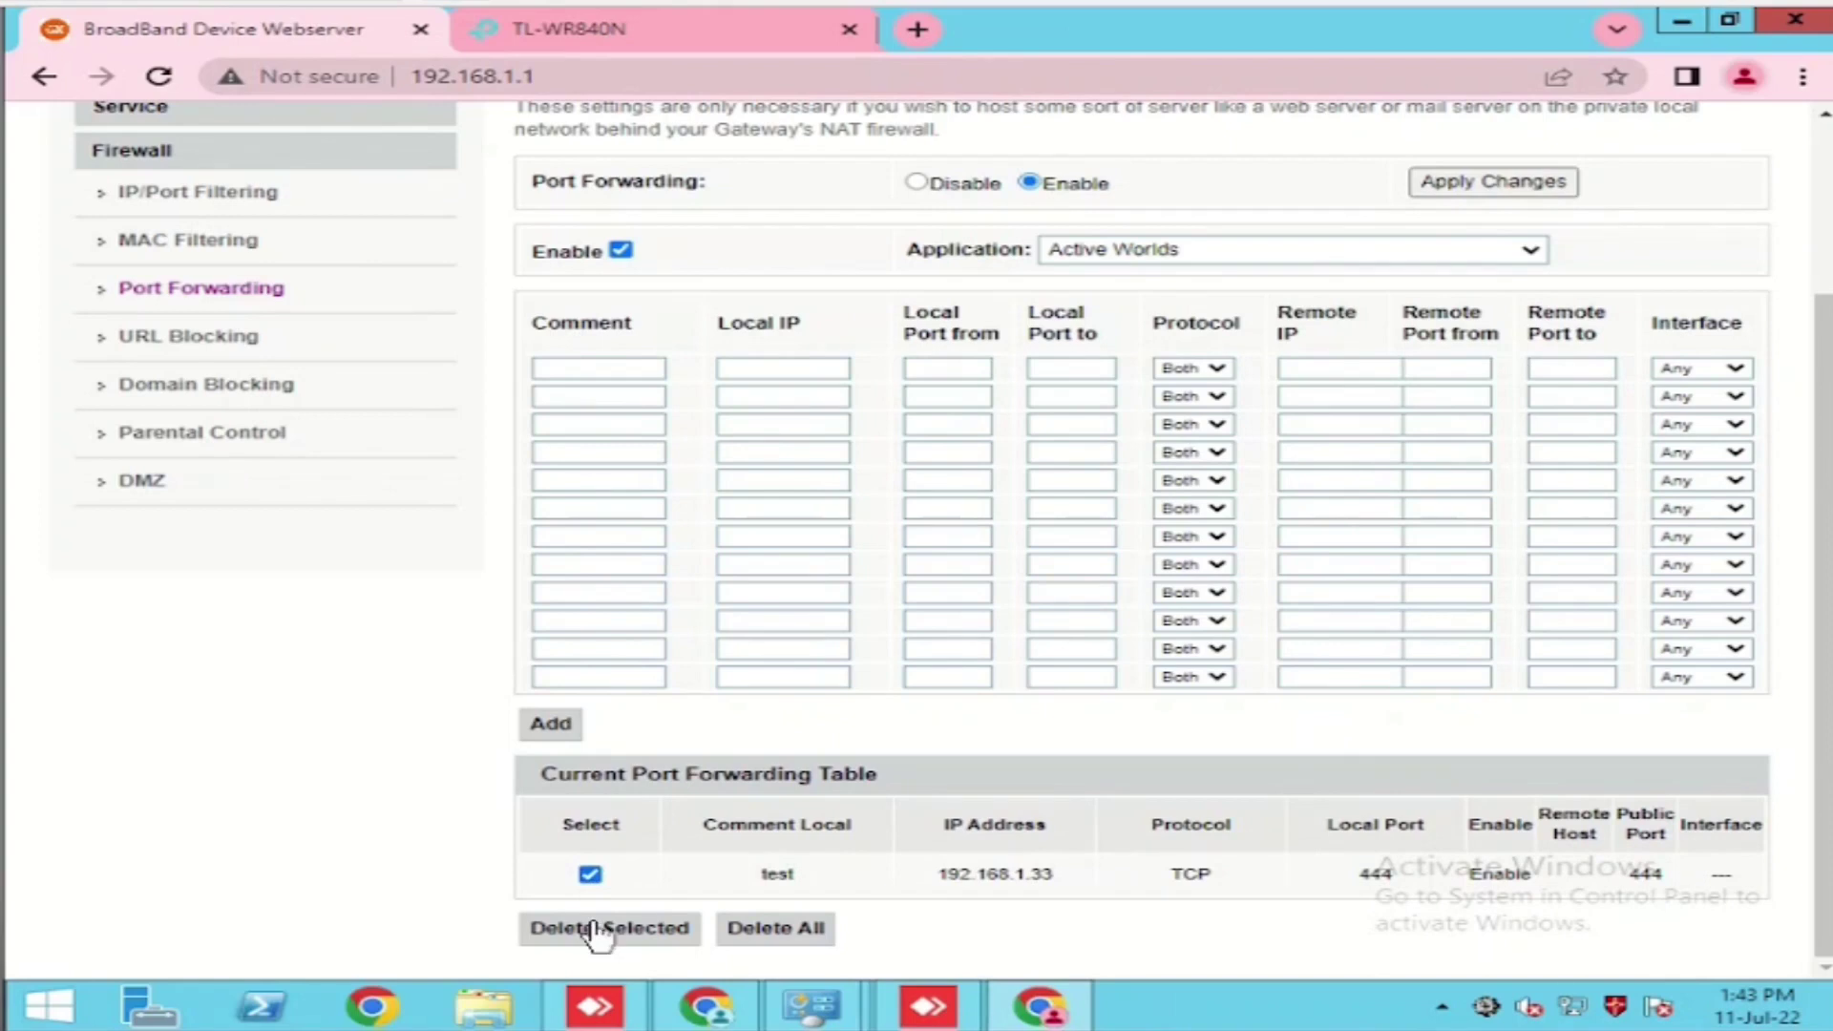
{"action": "left_click", "coordinate": [599, 932]}
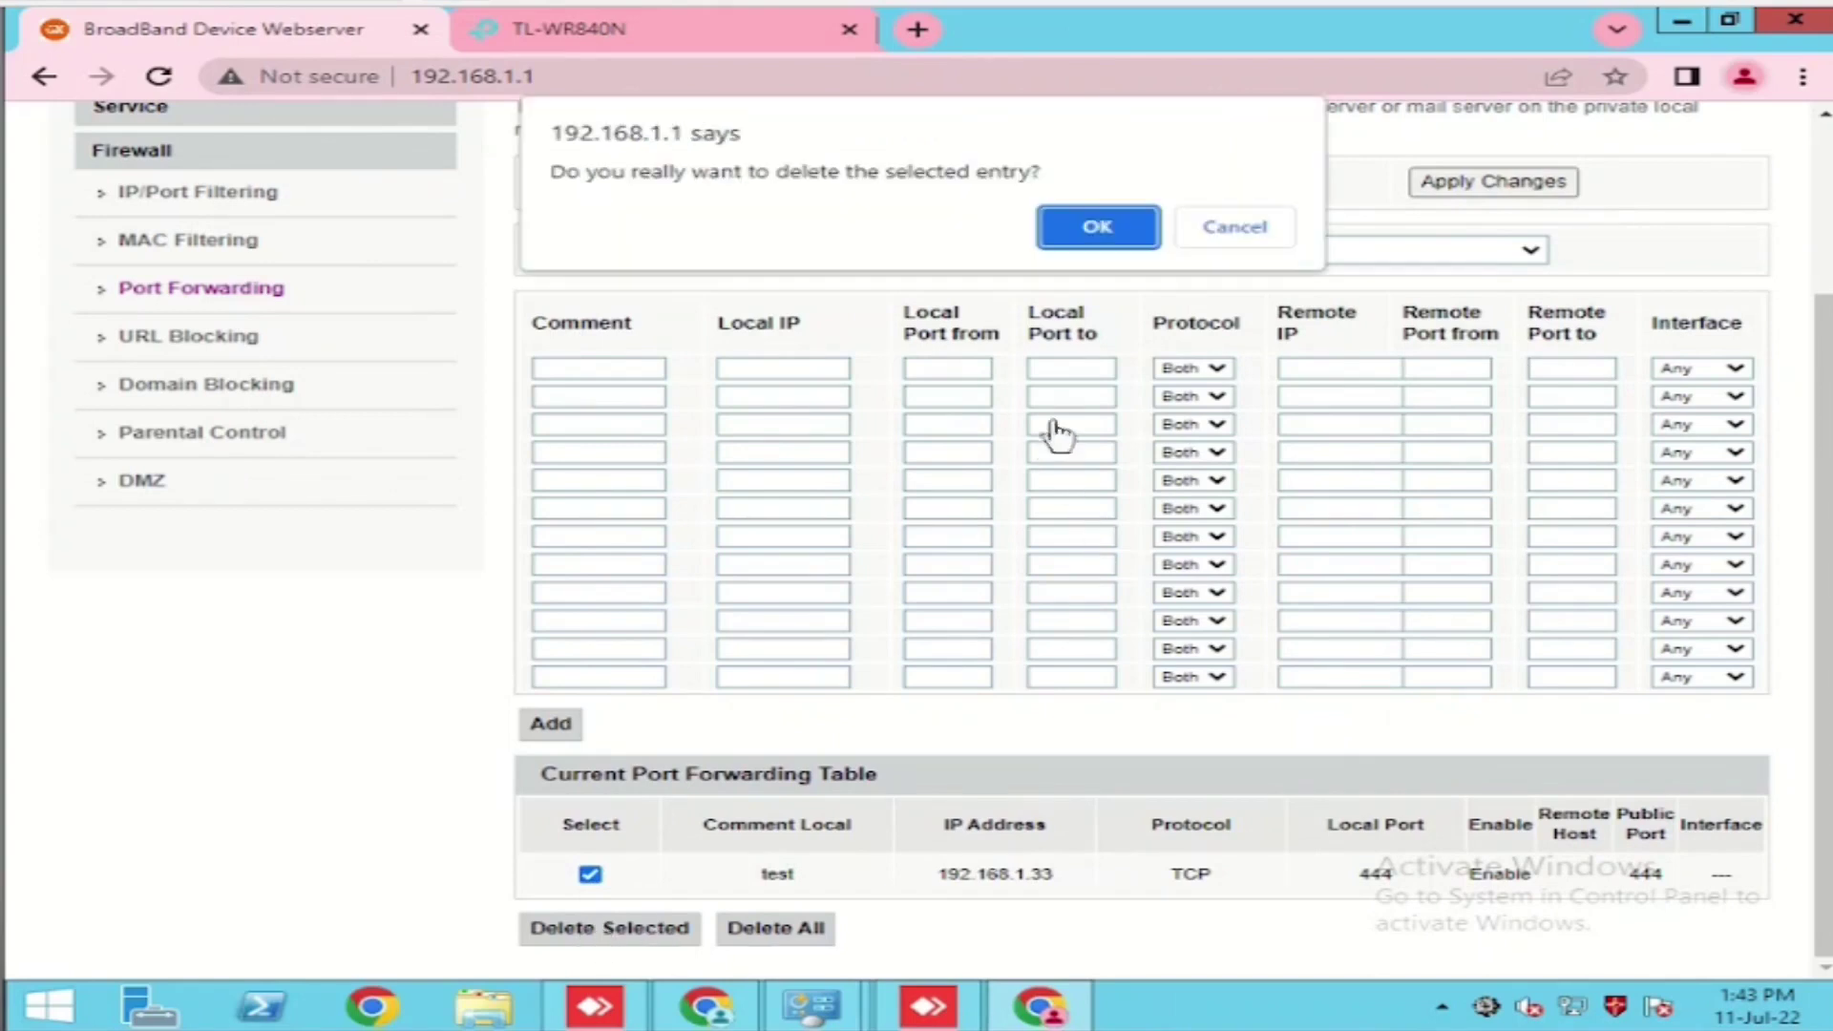
{"action": "left_click", "coordinate": [1113, 232]}
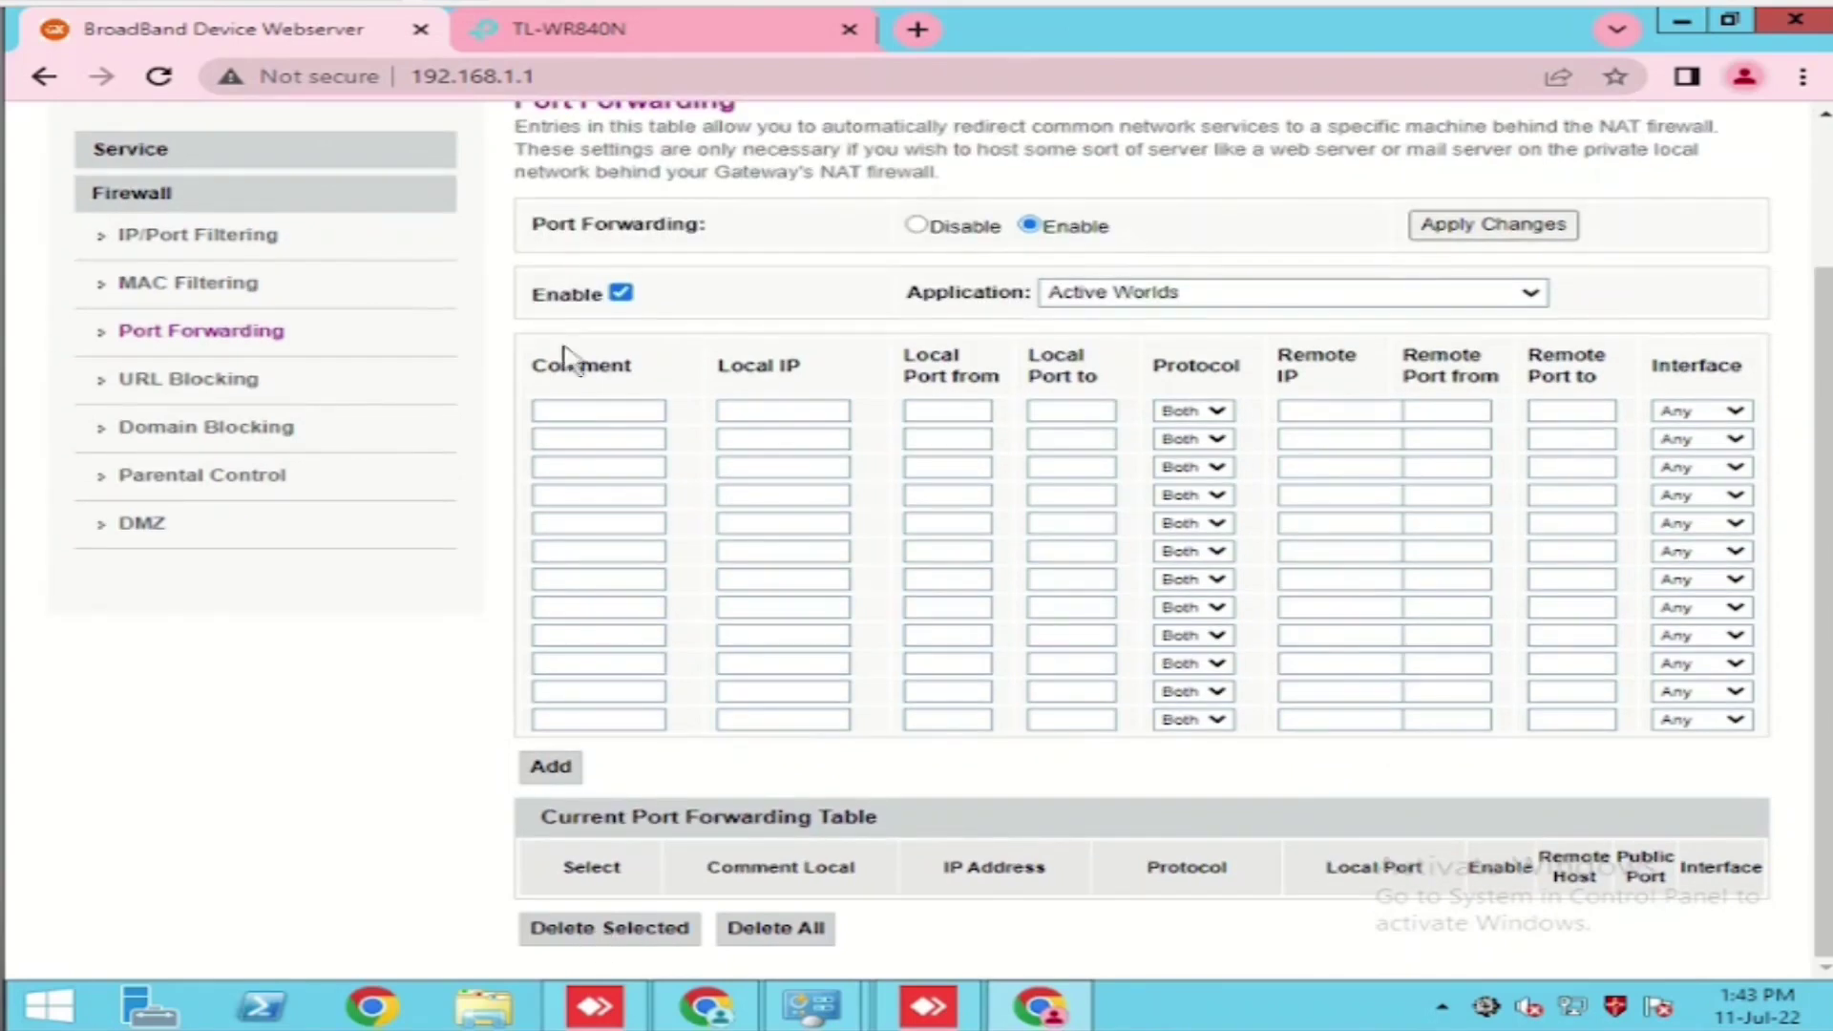
{"action": "left_click", "coordinate": [585, 414]}
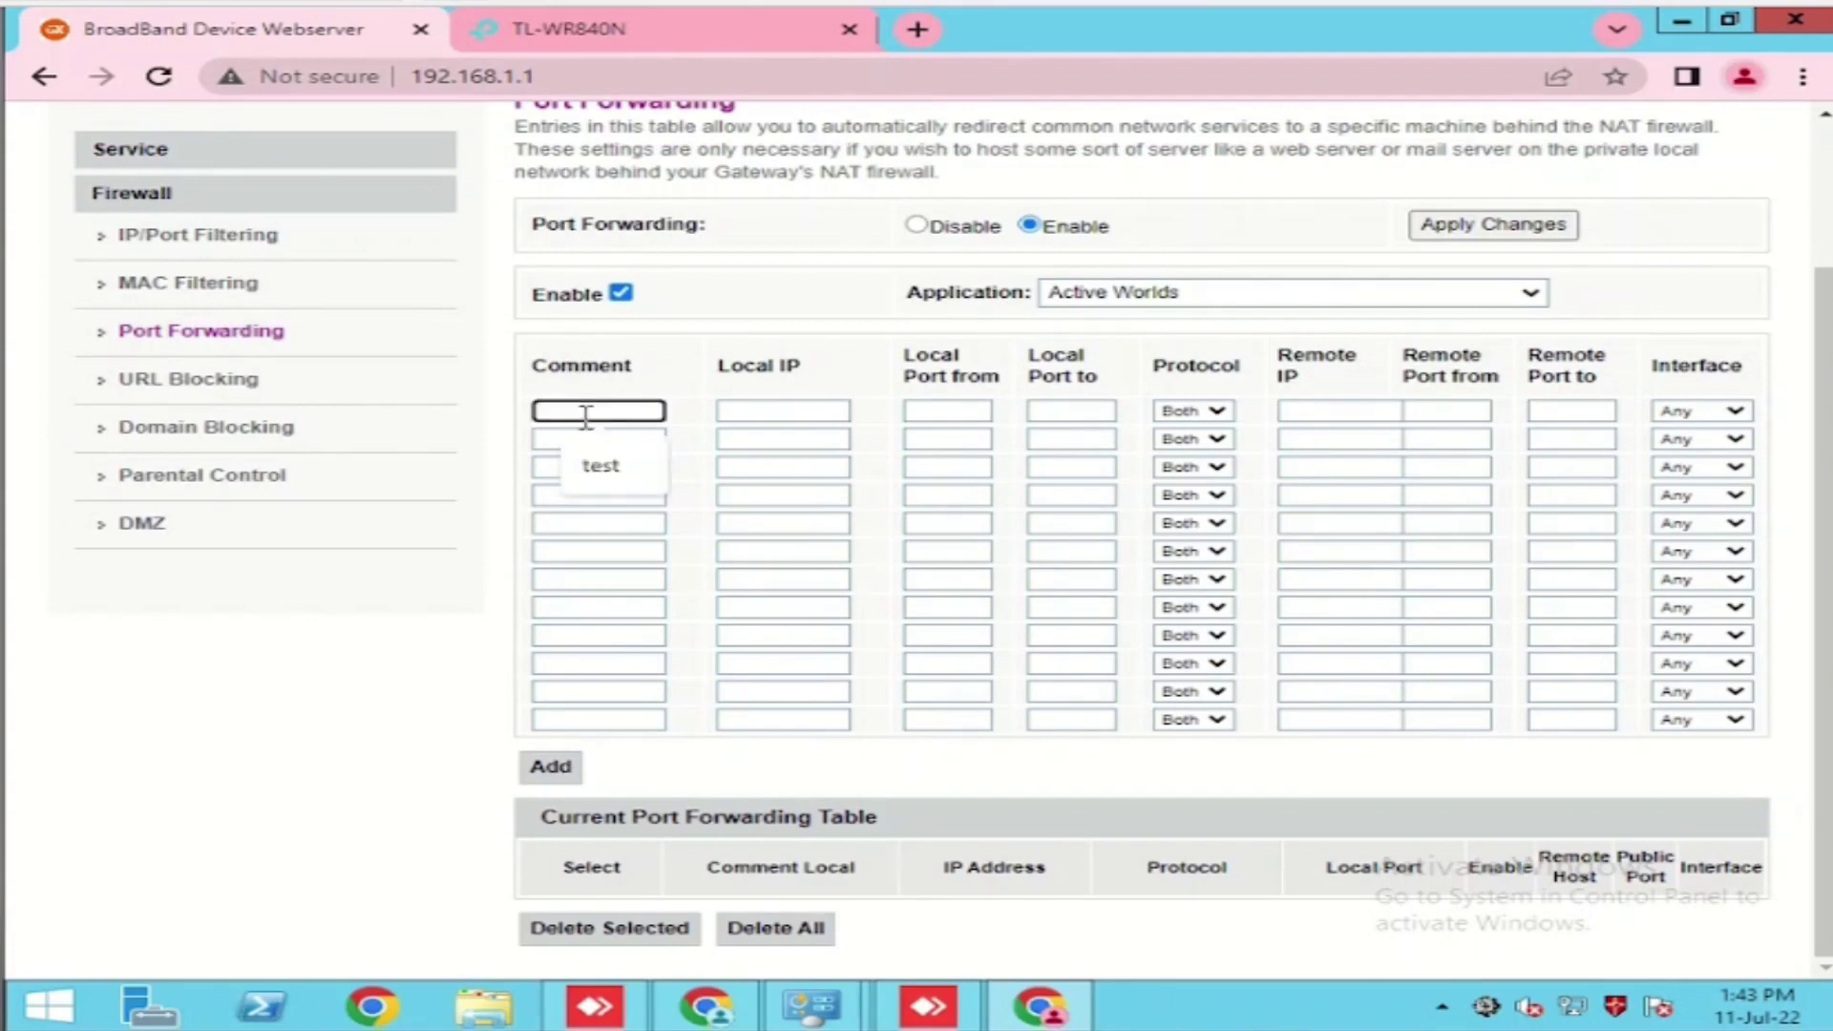